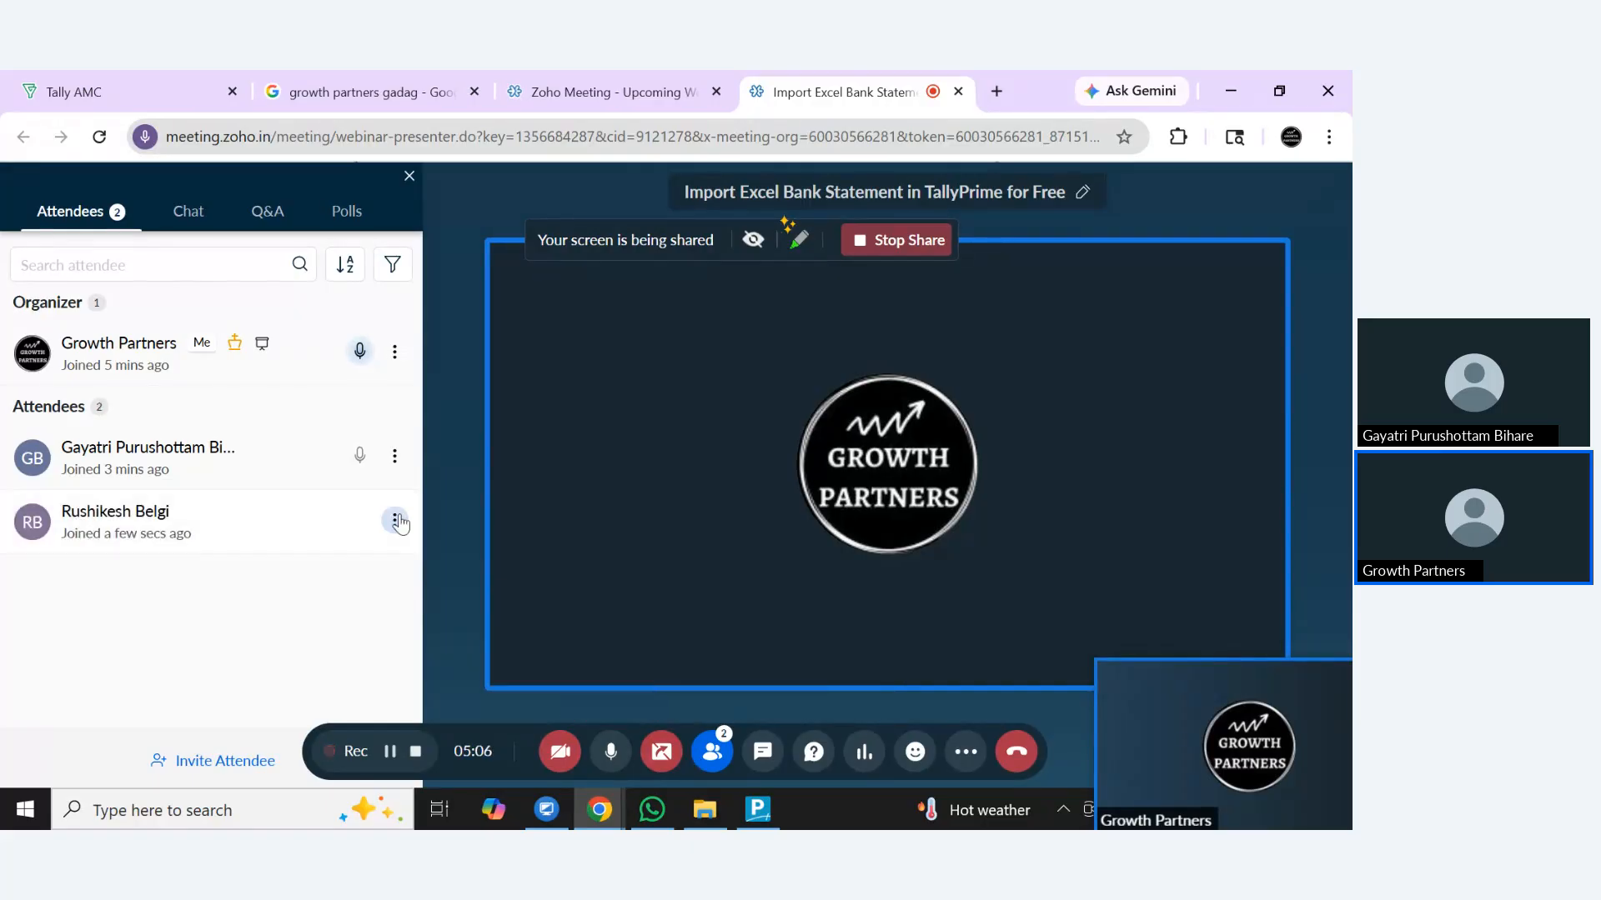
# Give the newly joined attendee microphone access, and mute and unmute the organizer's own audio
pyautogui.click(394, 520)
pyautogui.click(362, 564)
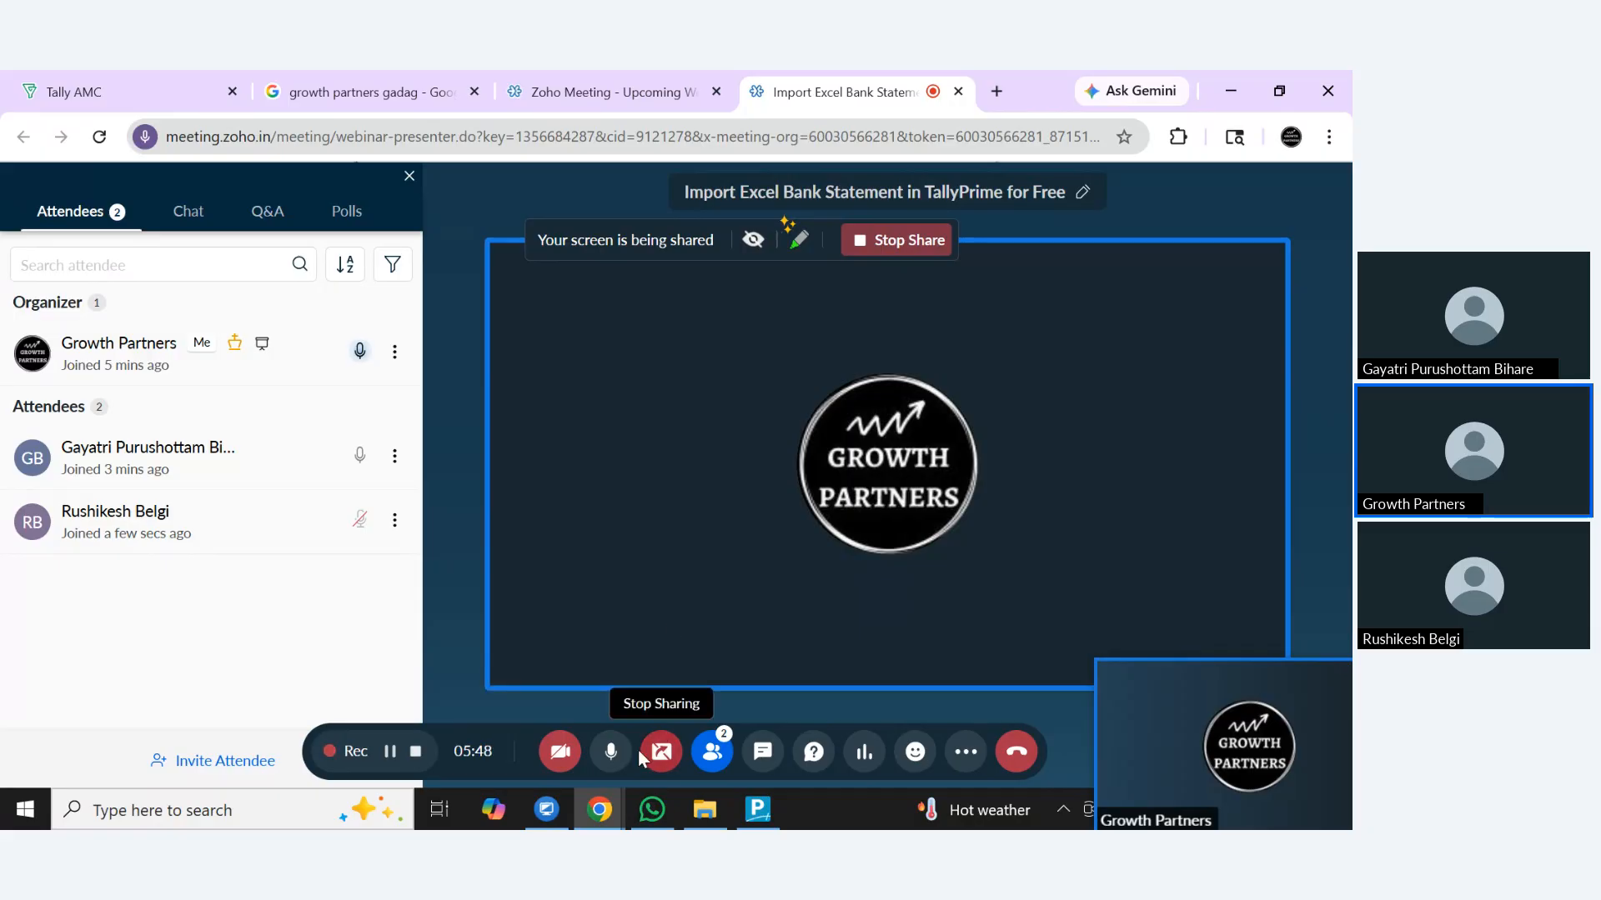
pyautogui.click(614, 754)
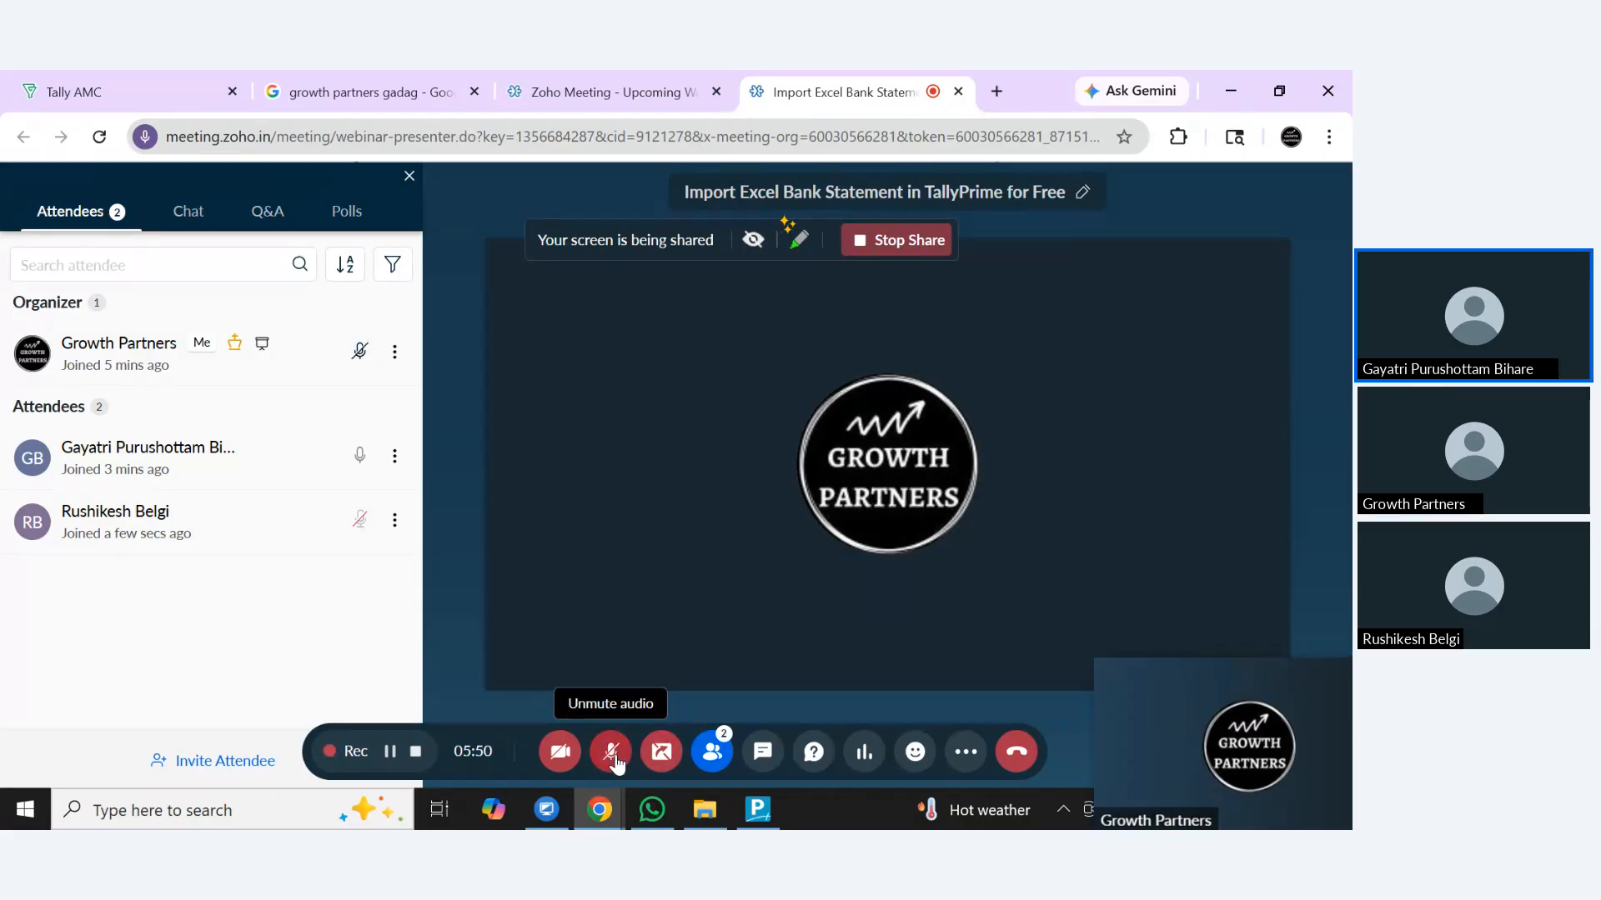
pyautogui.click(614, 754)
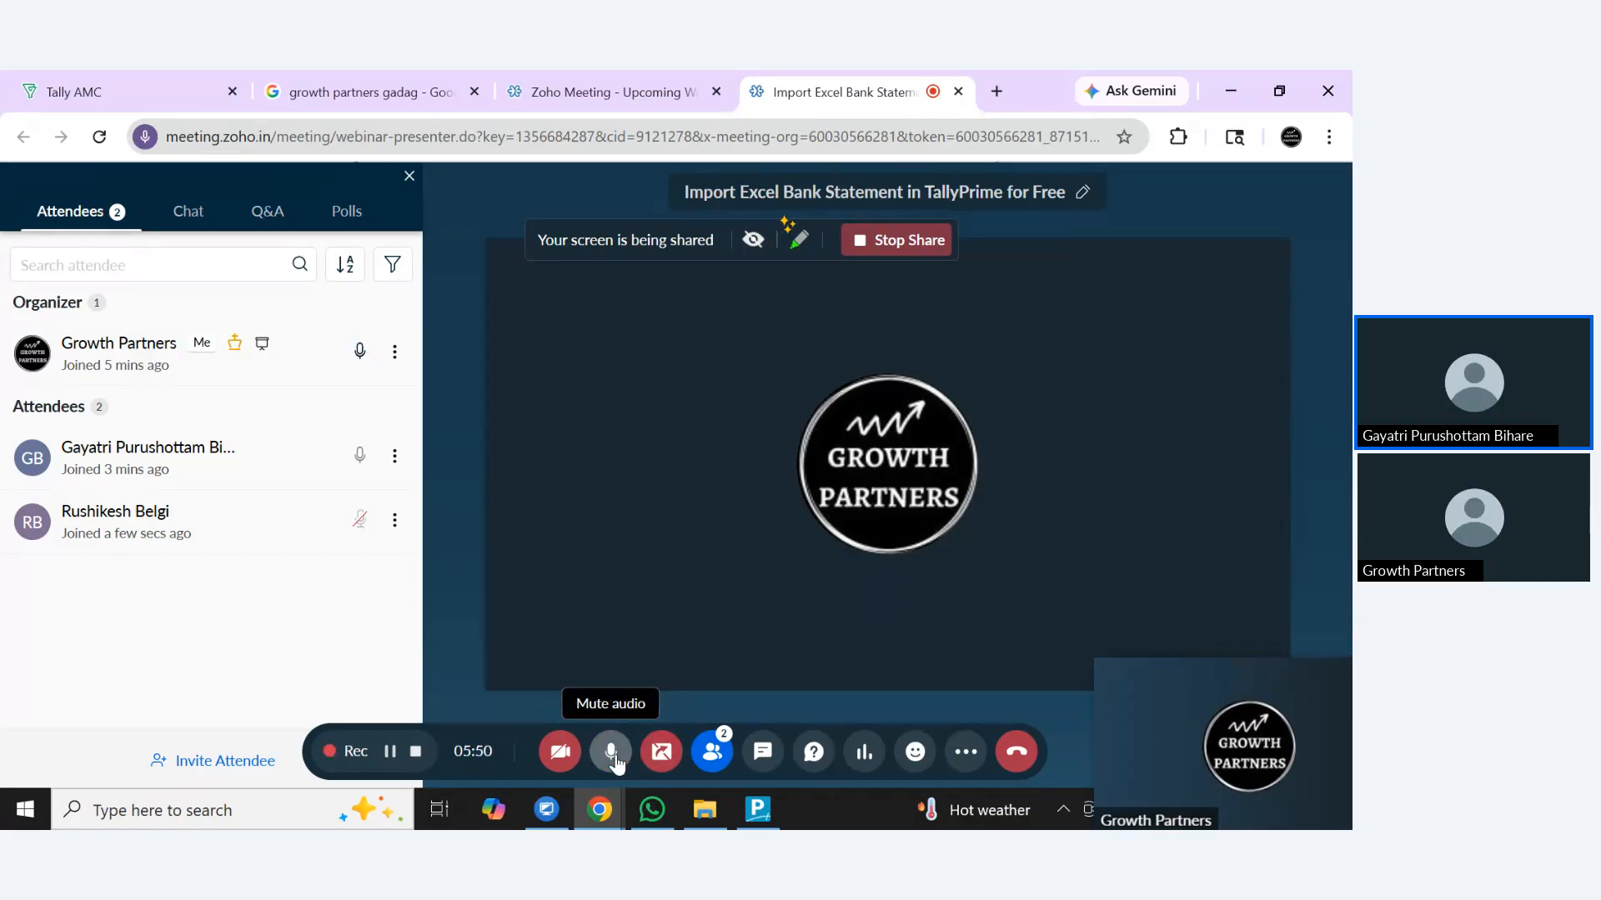
pyautogui.click(1241, 90)
pyautogui.click(1240, 83)
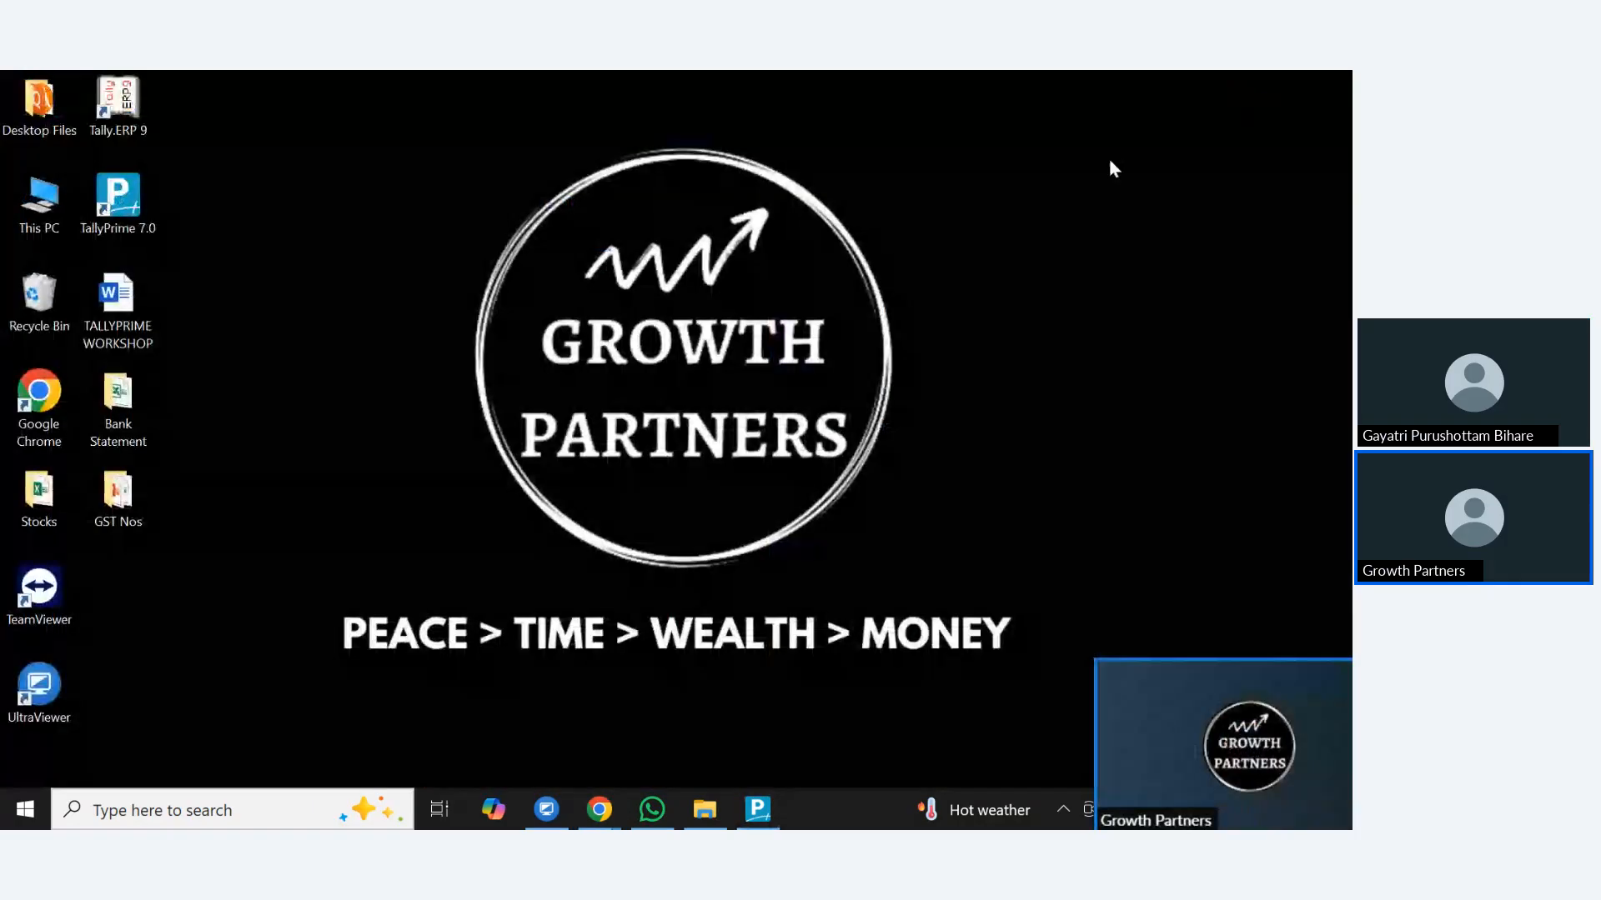
pyautogui.doubleClick(130, 429)
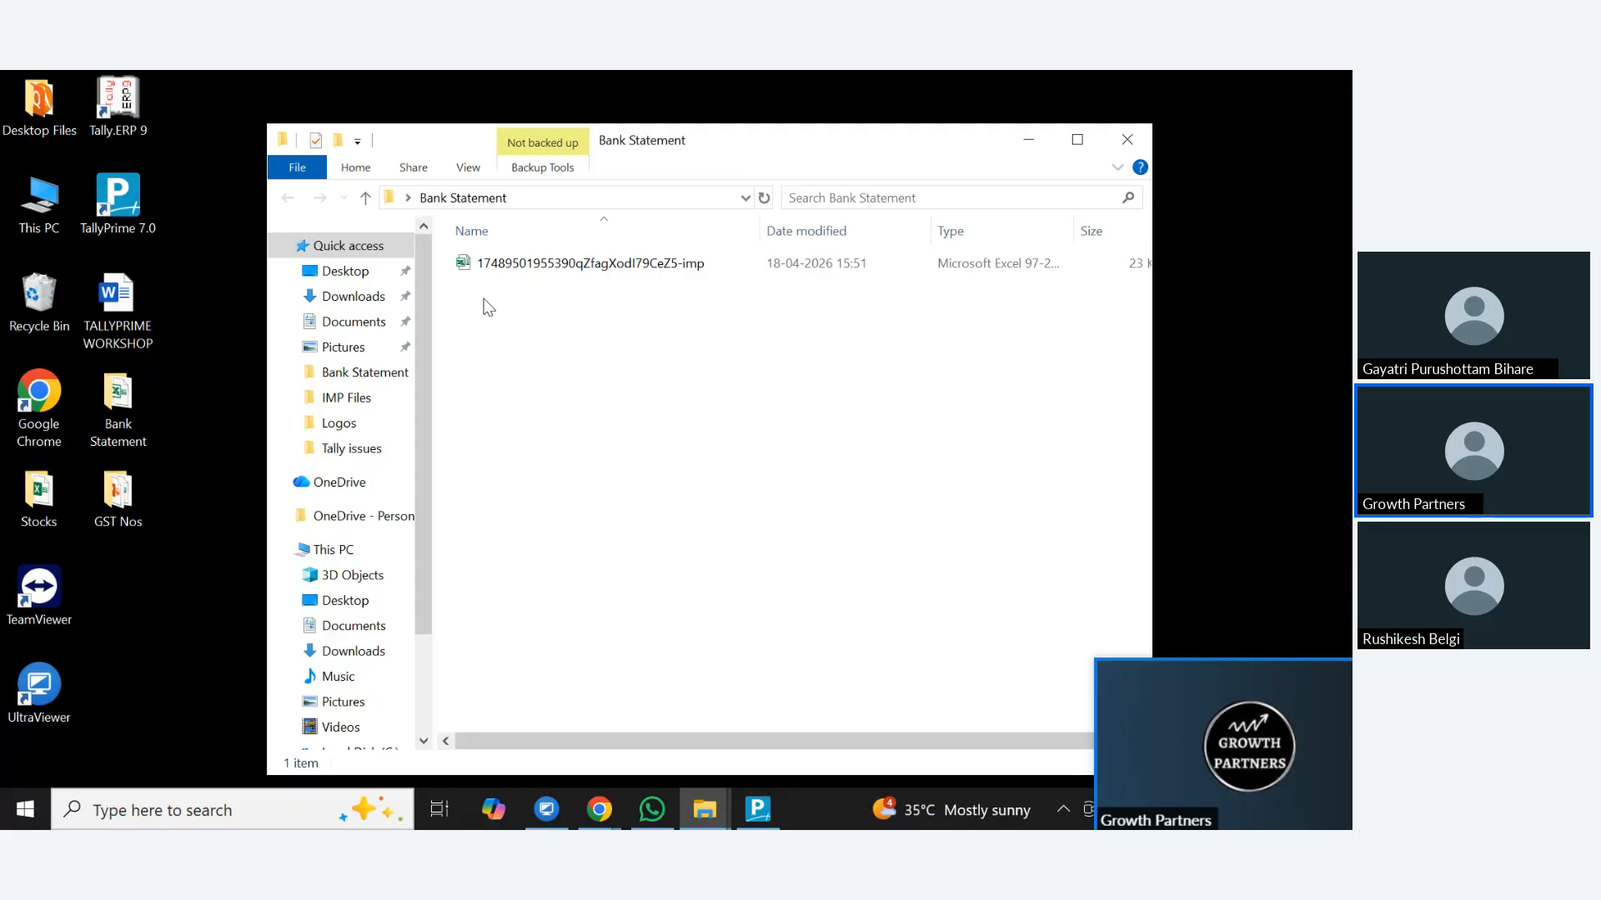
pyautogui.click(567, 274)
pyautogui.doubleClick(567, 265)
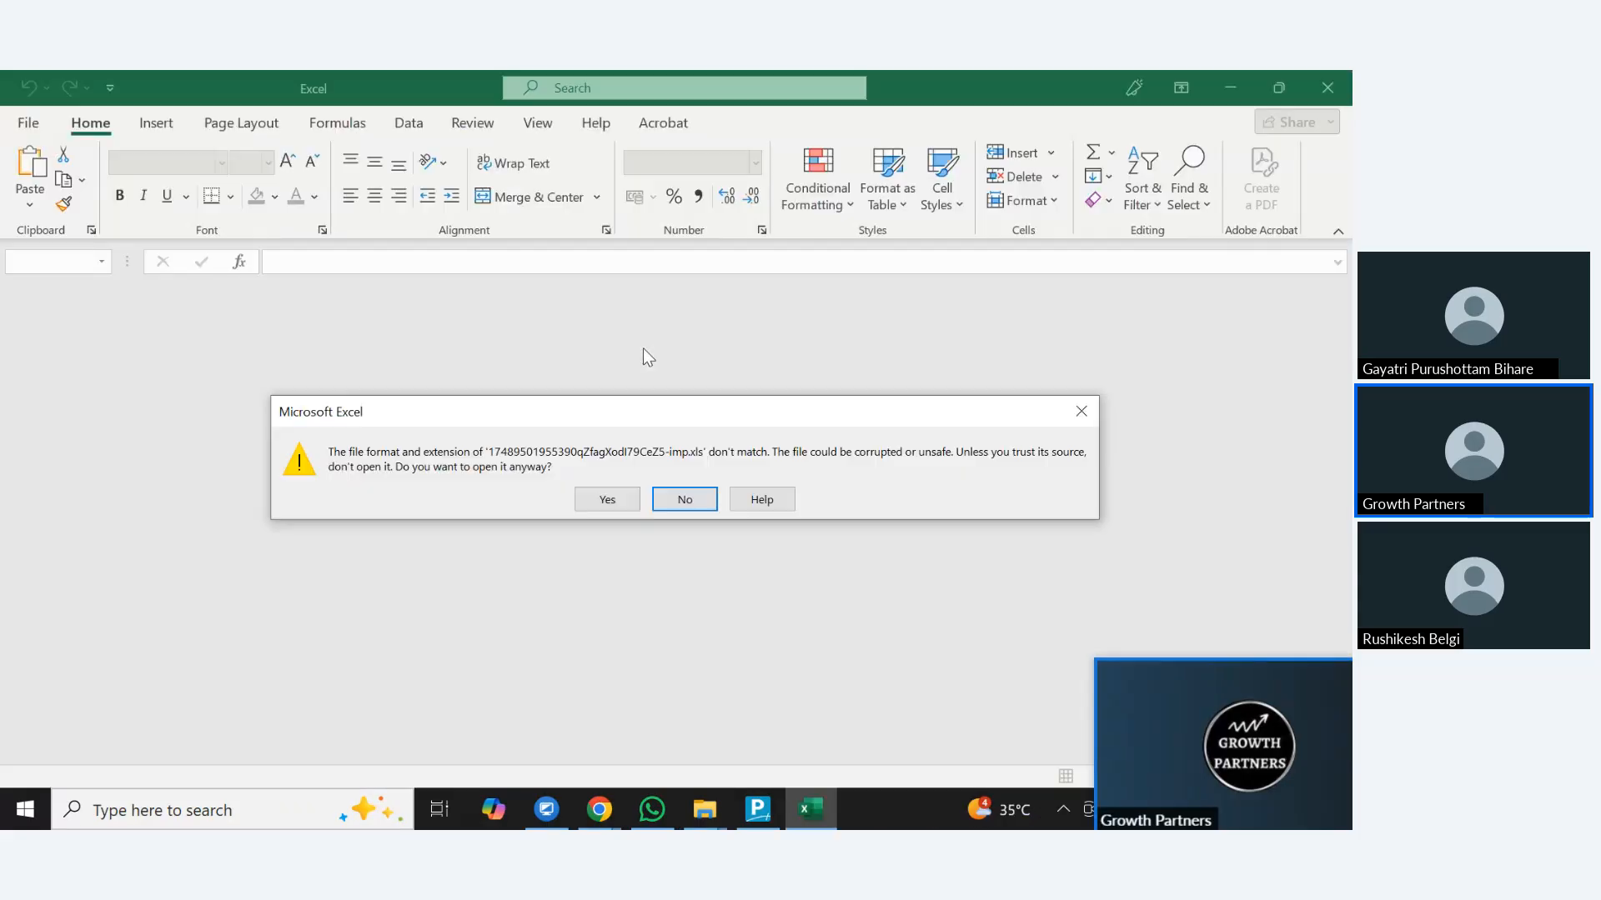
pyautogui.click(621, 504)
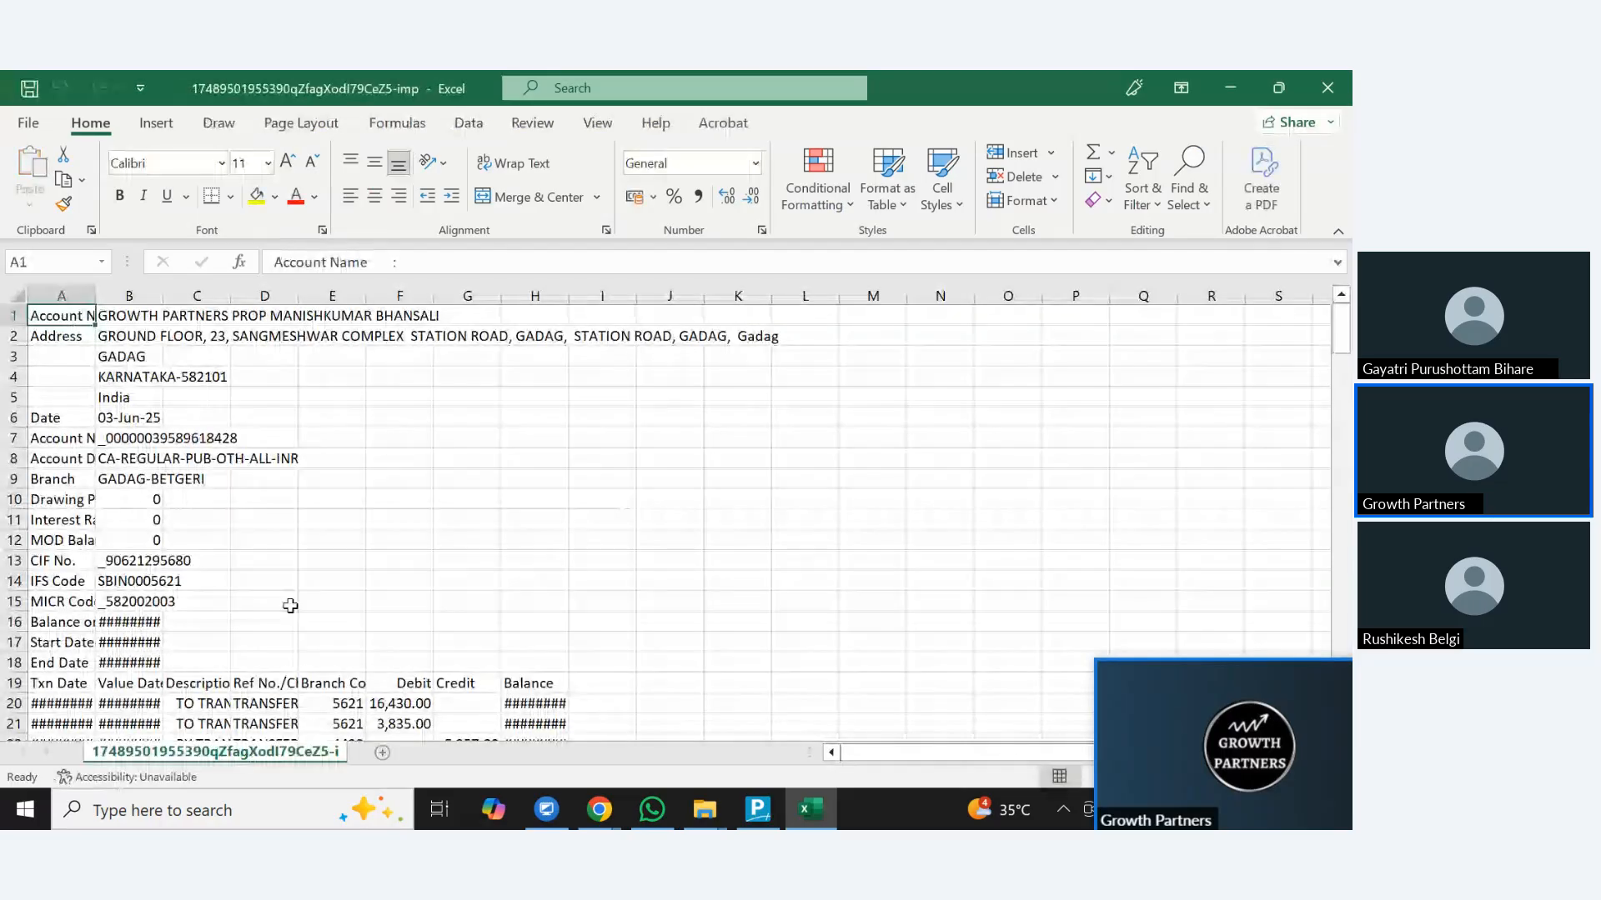
# Review the account header and transaction rows of the bank statement workbook, and close it
pyautogui.scroll(-15, 290, 606)
pyautogui.scroll(9, 294, 603)
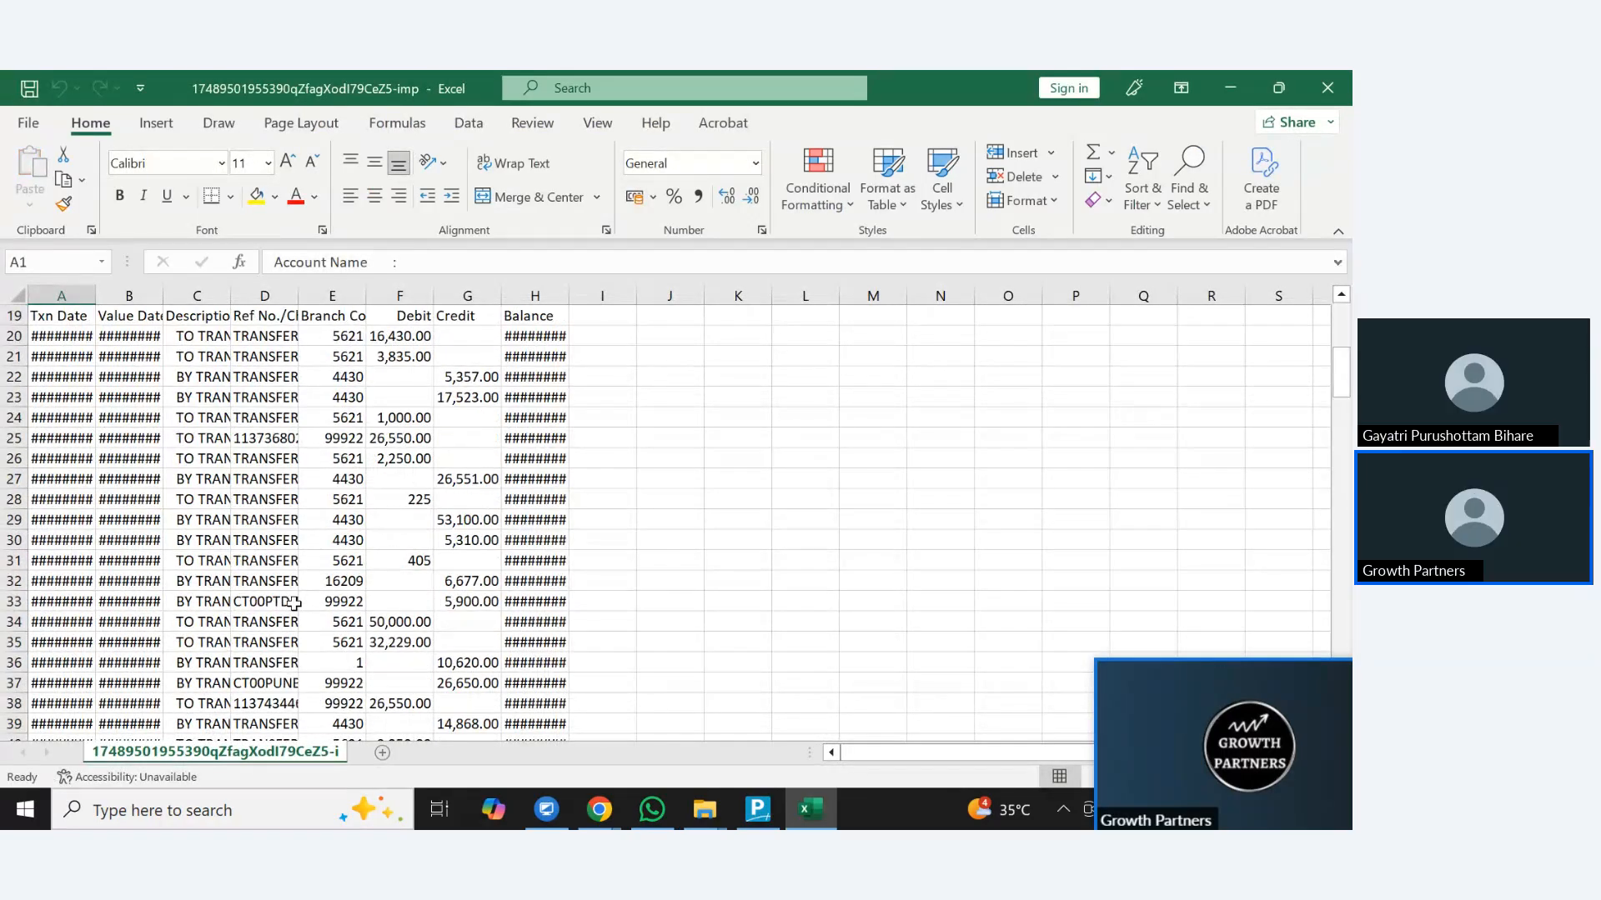
pyautogui.scroll(6, 294, 603)
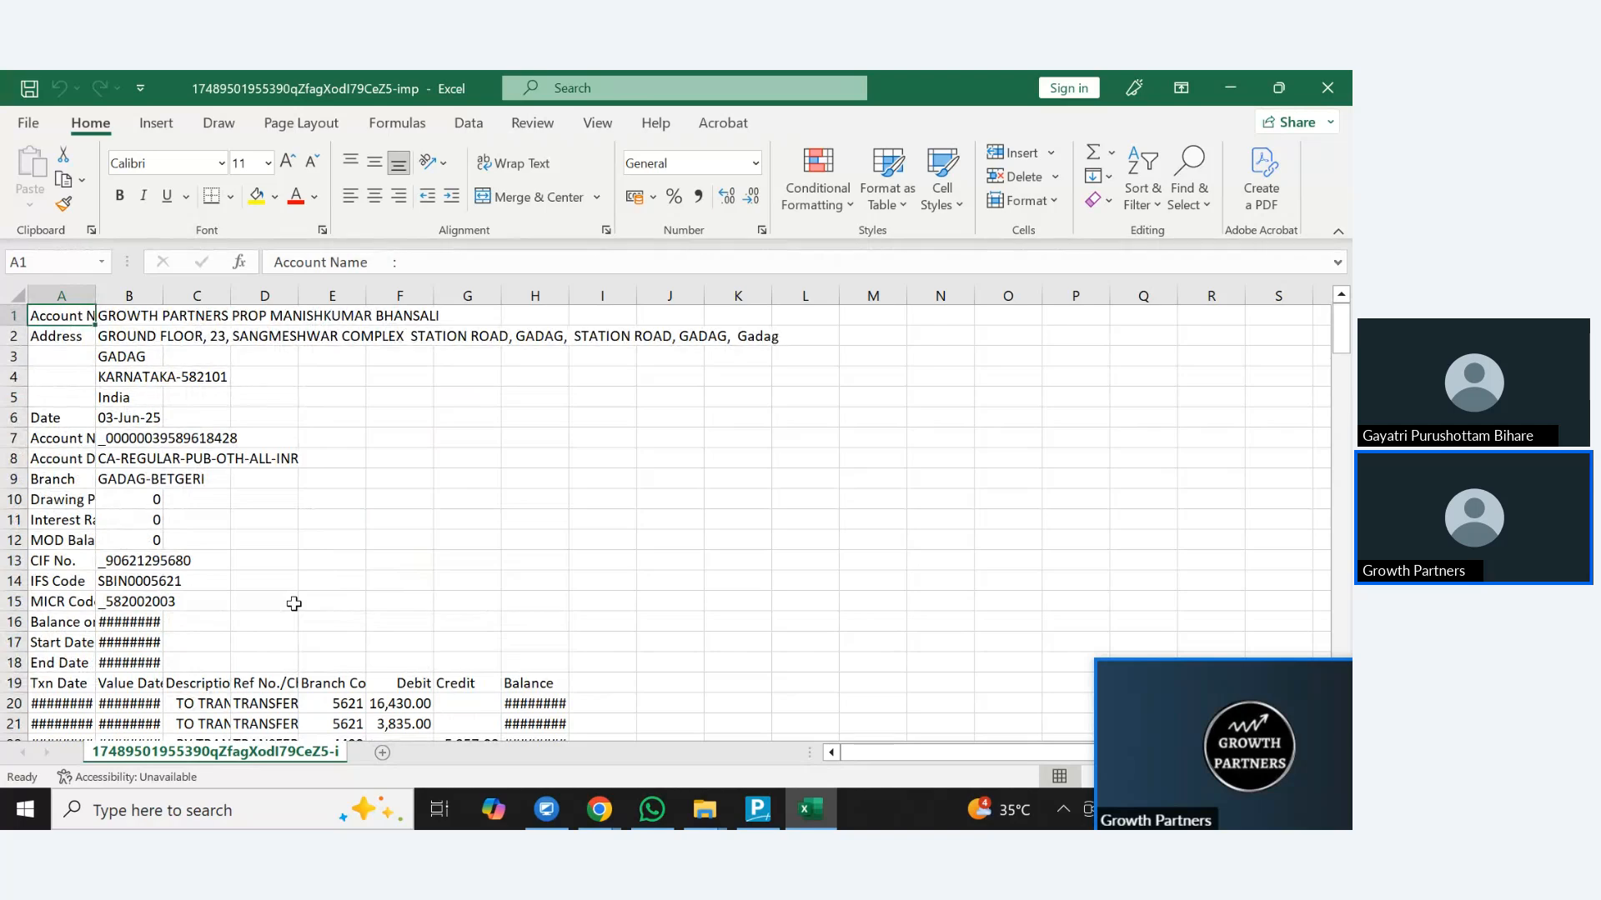
pyautogui.click(1332, 86)
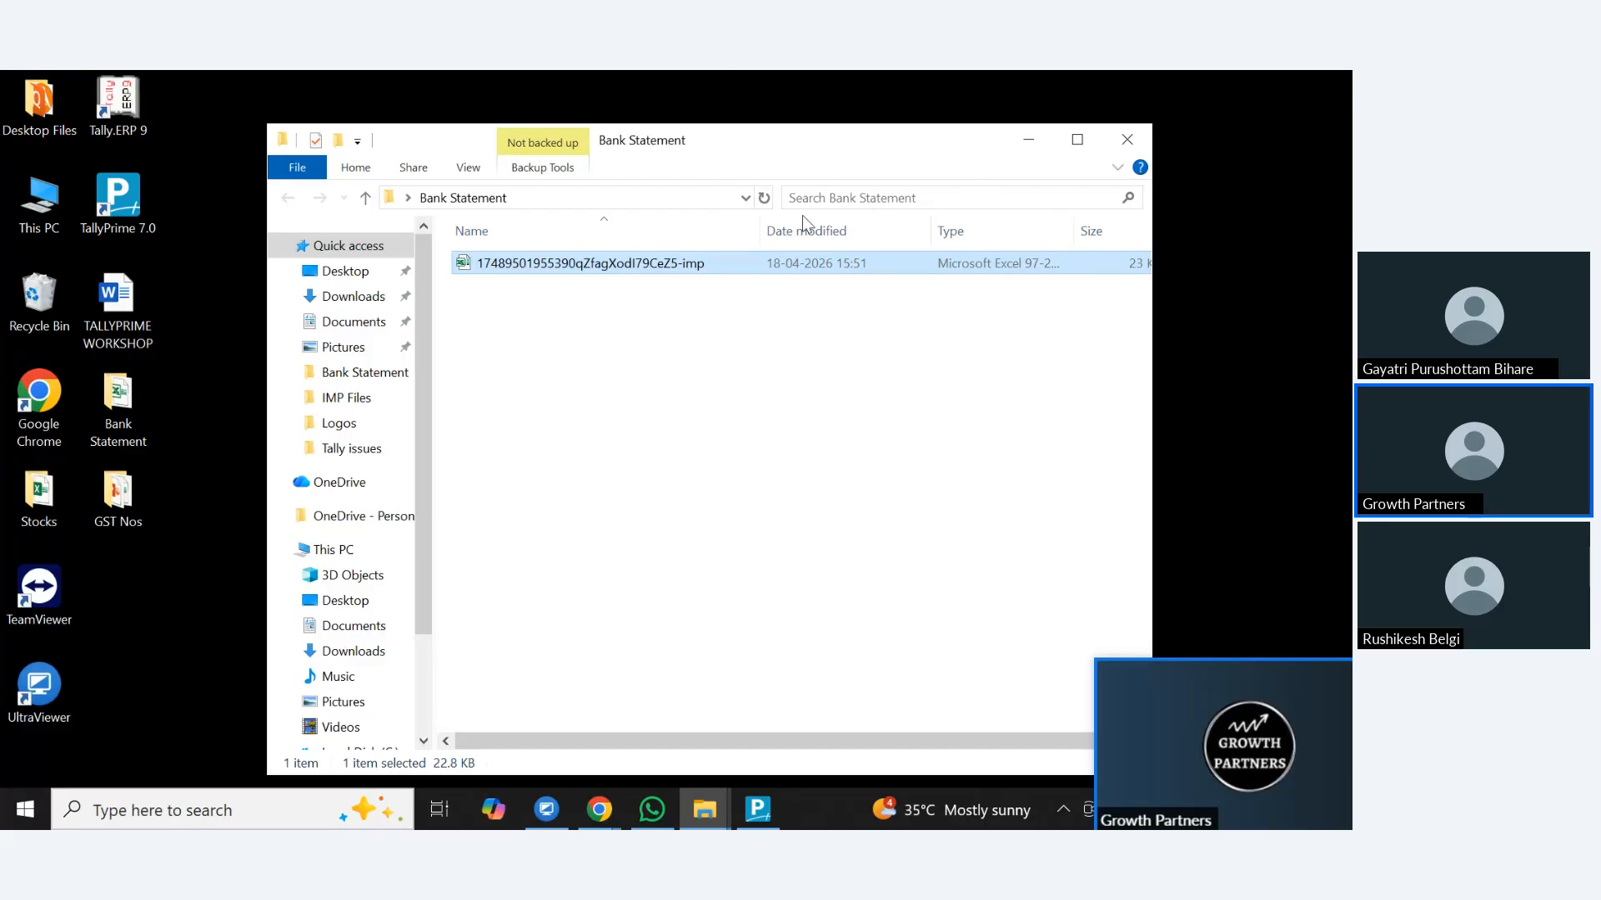
# Copy the Bank Statement folder's full path and switch to TallyPrime
pyautogui.click(675, 202)
pyautogui.hotkey('ctrl', 'c')
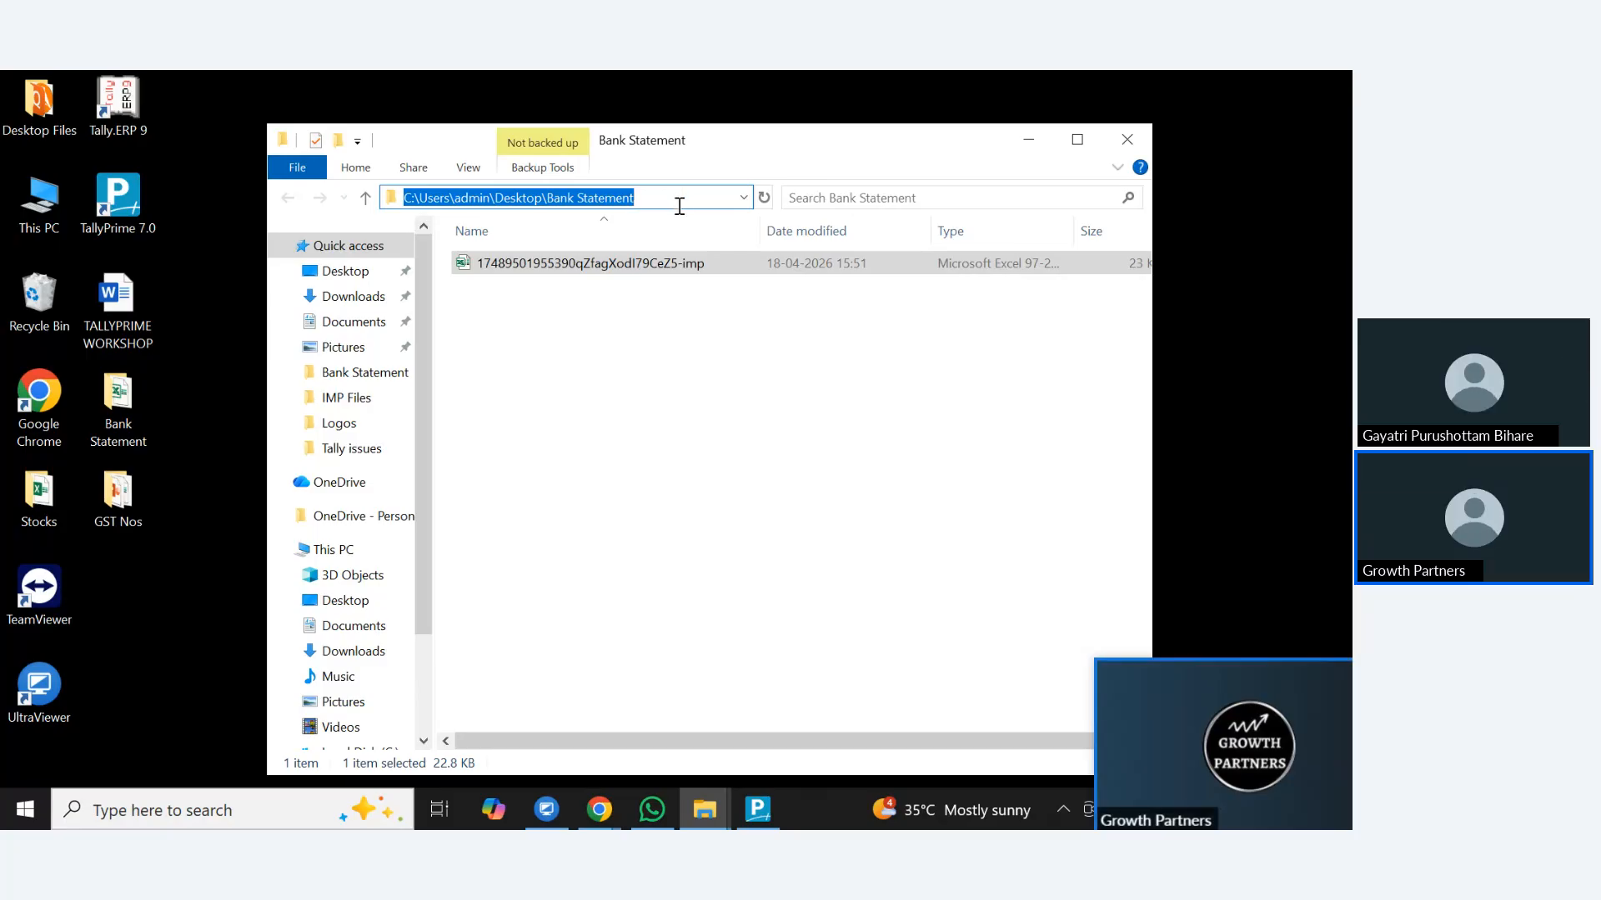
pyautogui.click(757, 808)
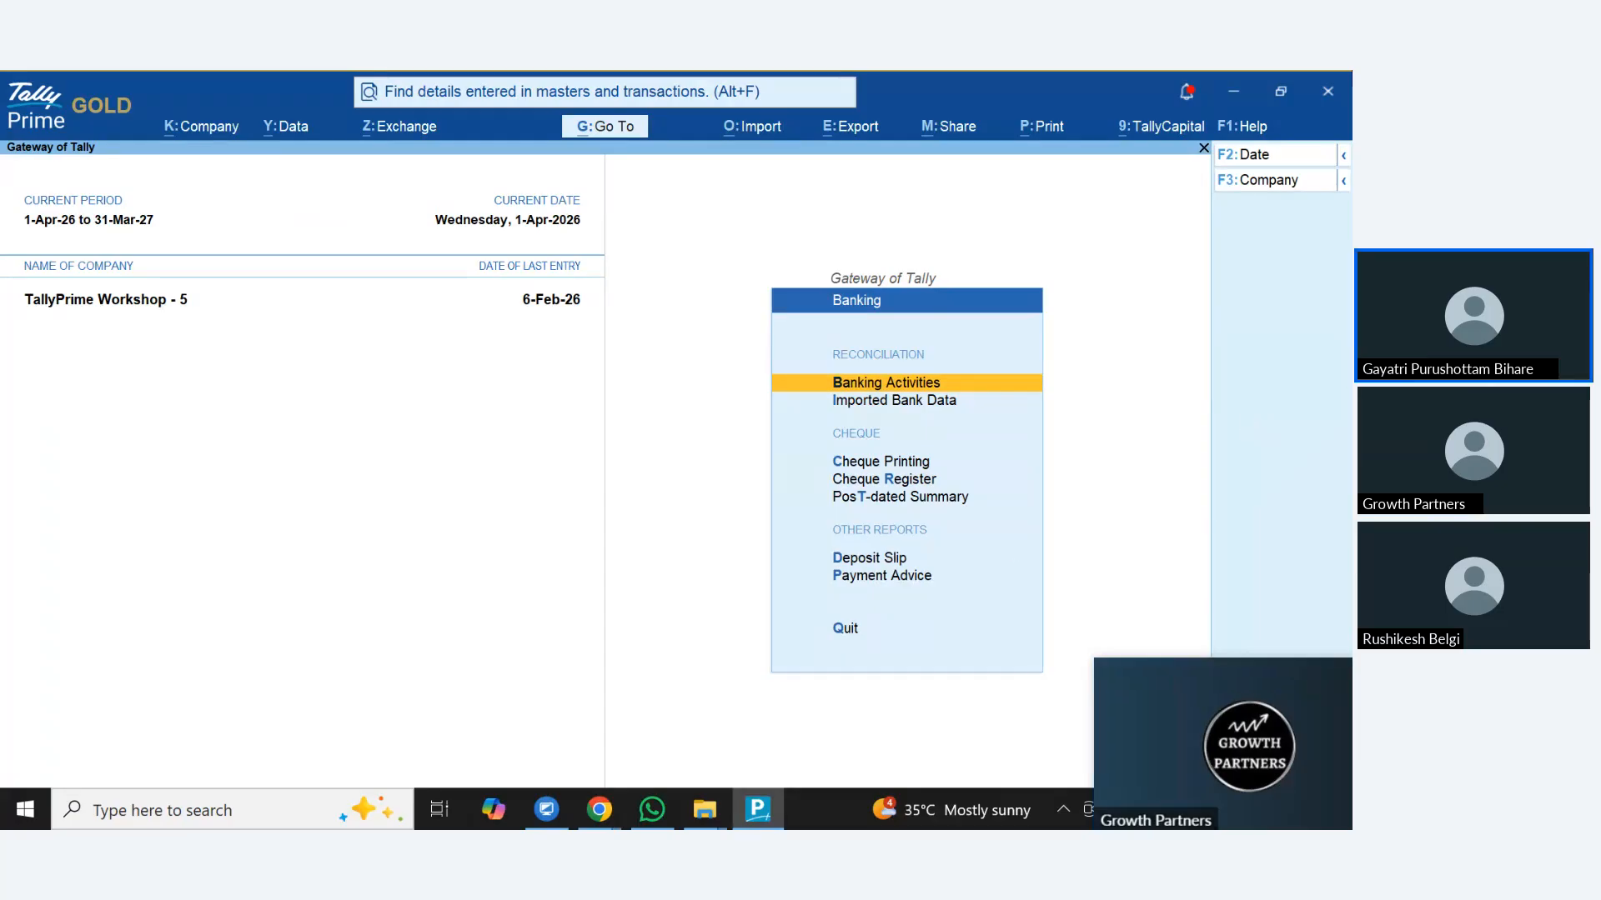
# Start a bank statement import and choose State Bank of India as the bank ledger
pyautogui.click(752, 127)
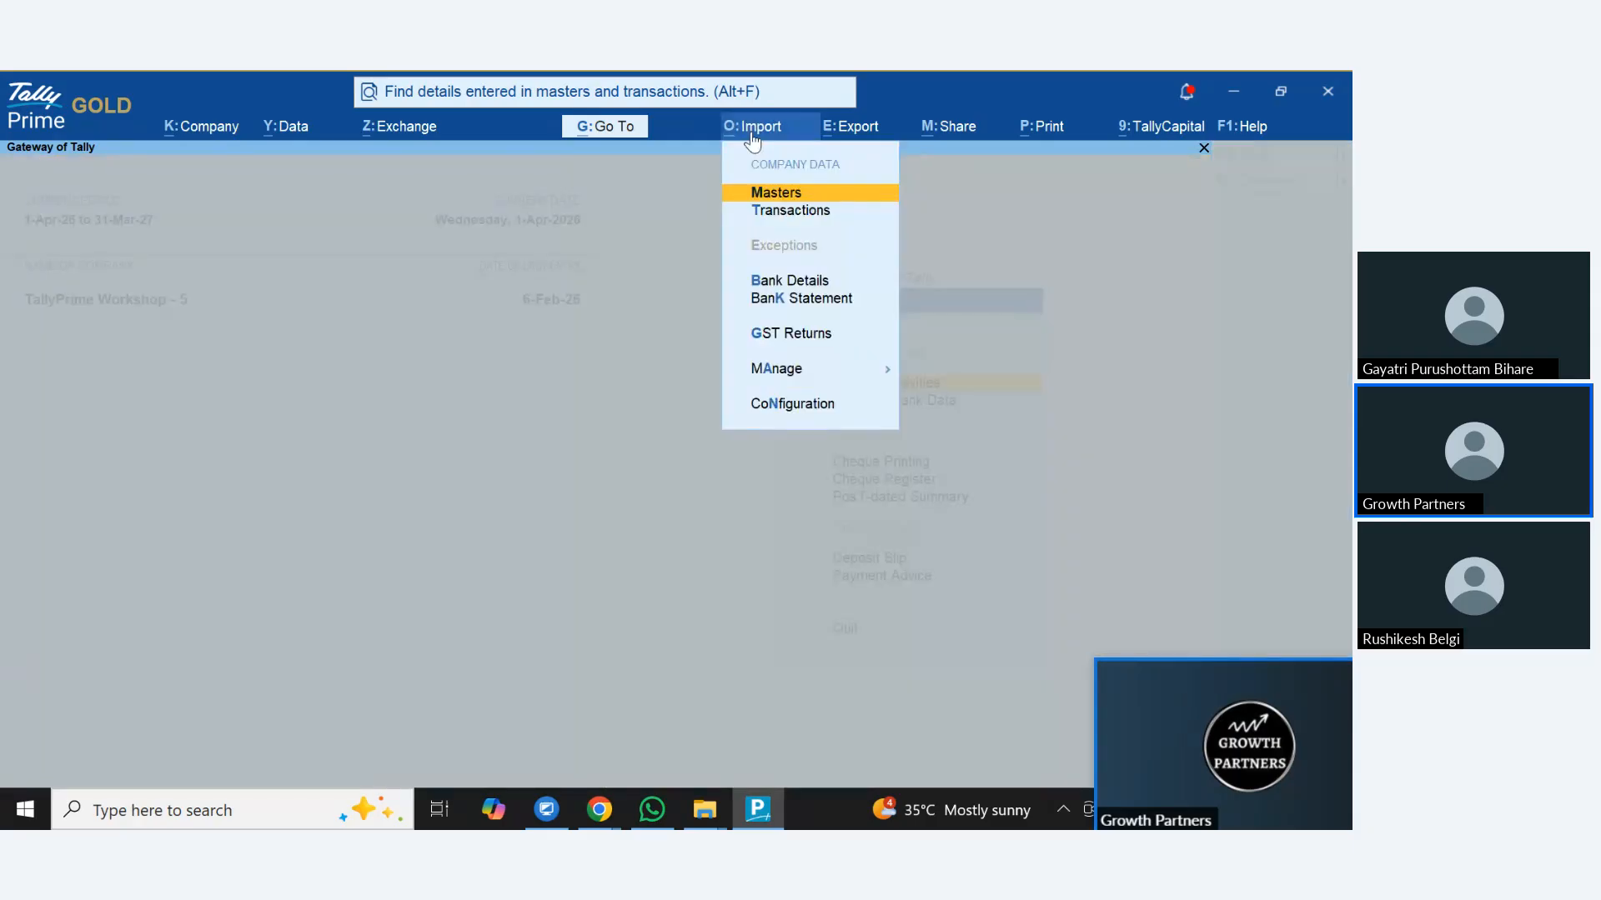
pyautogui.click(796, 302)
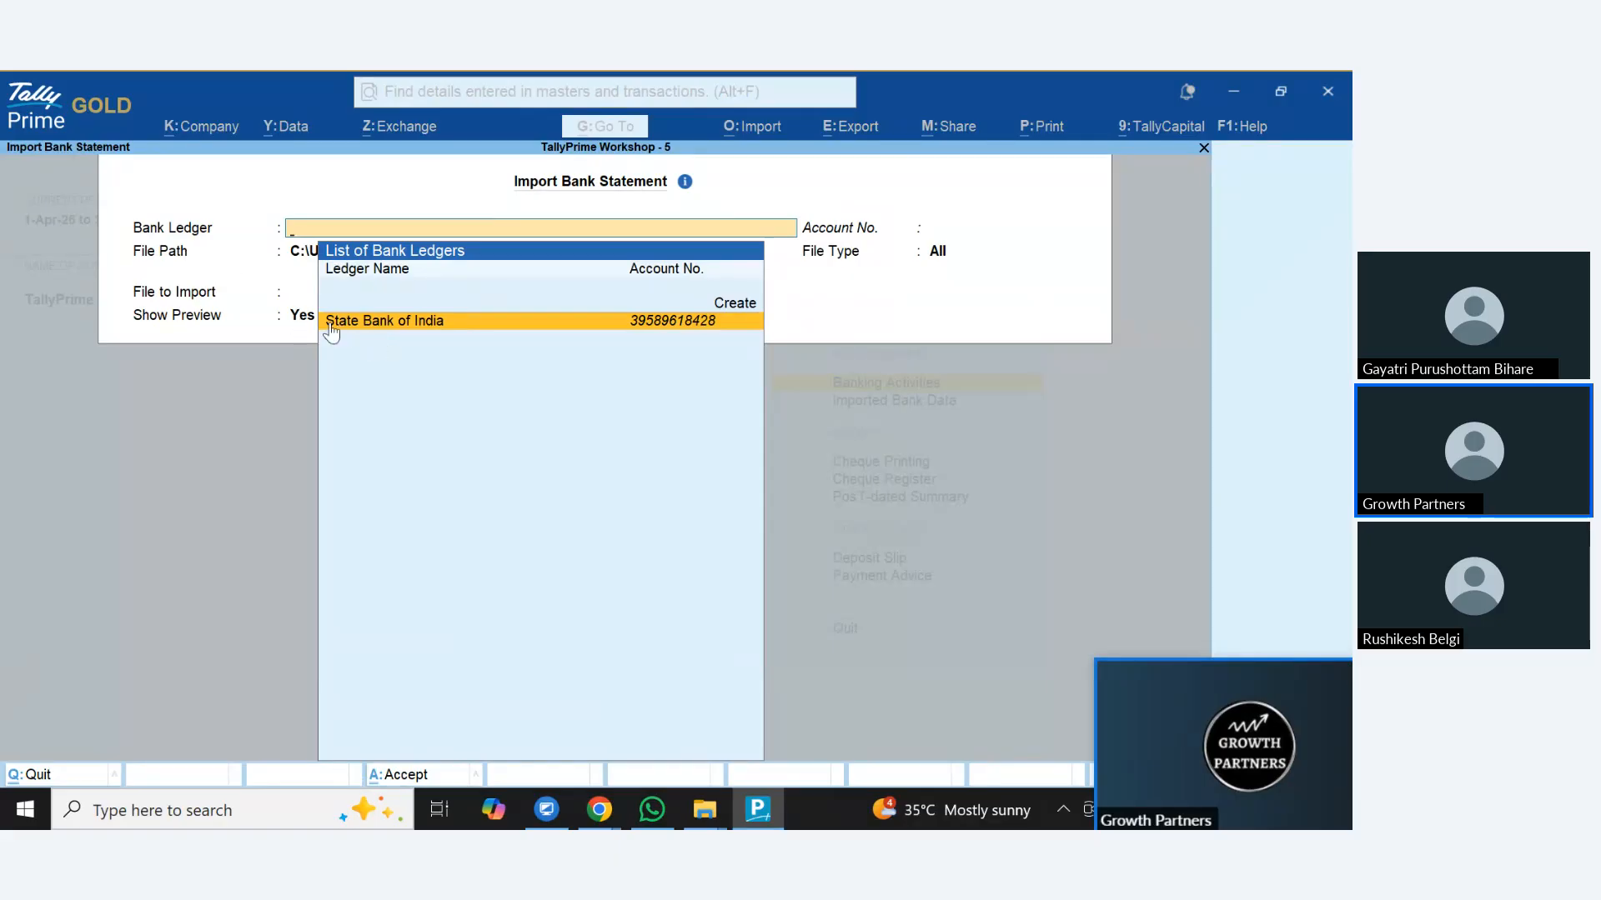
pyautogui.click(732, 327)
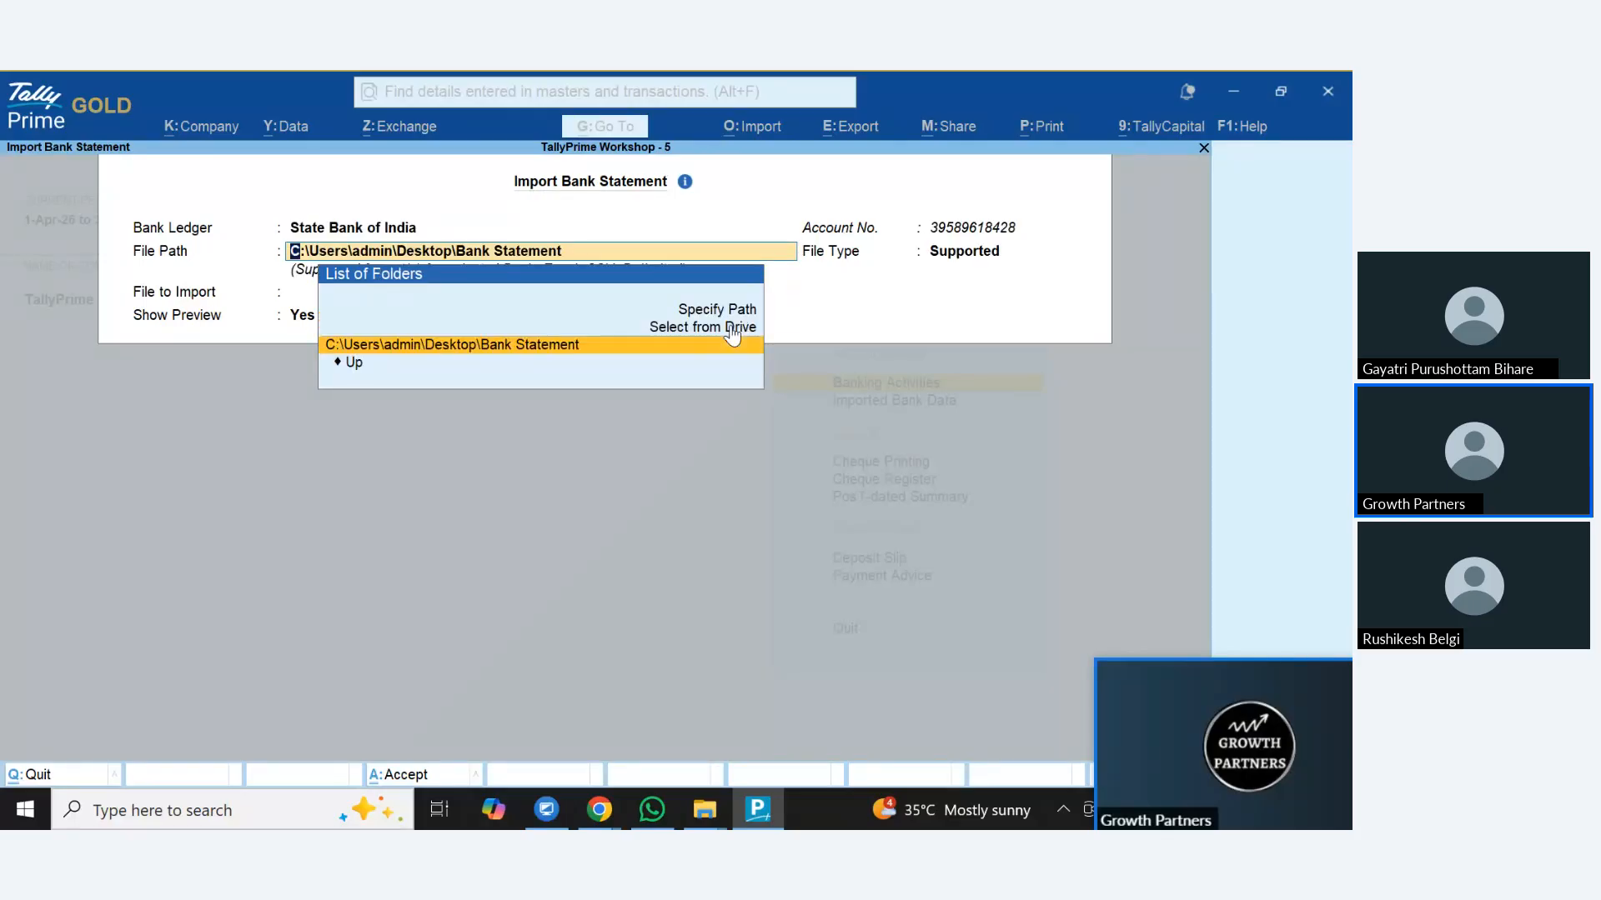
# Specify the copied path C:\Users\admin\Desktop\Bank Statement as the import file path
pyautogui.press('Up')
pyautogui.press('Up')
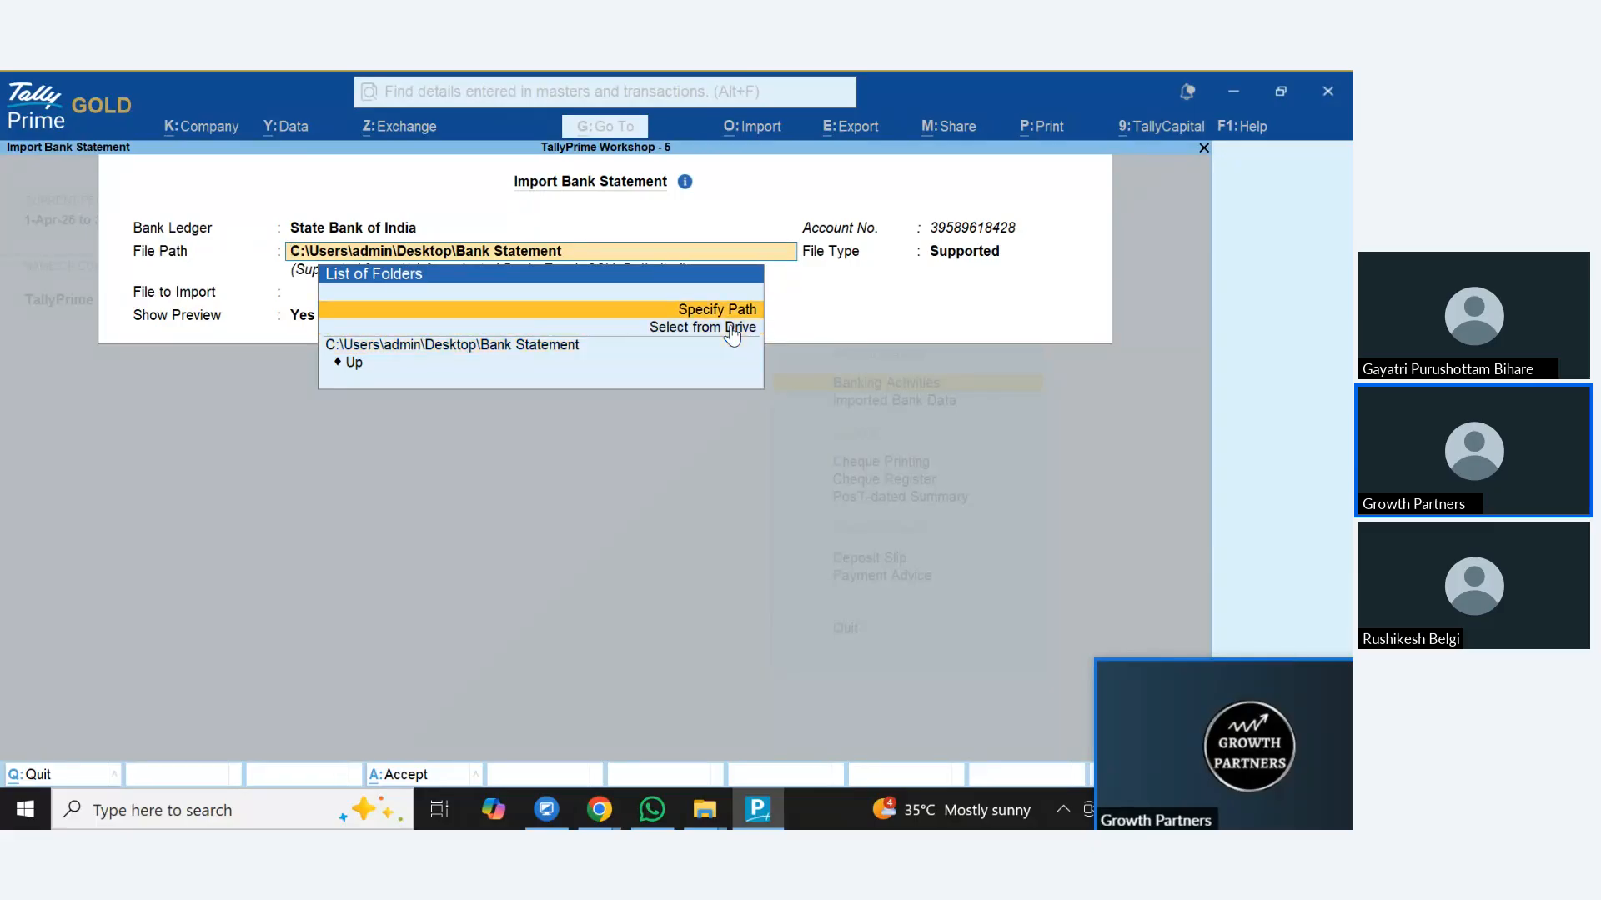
pyautogui.press('Return')
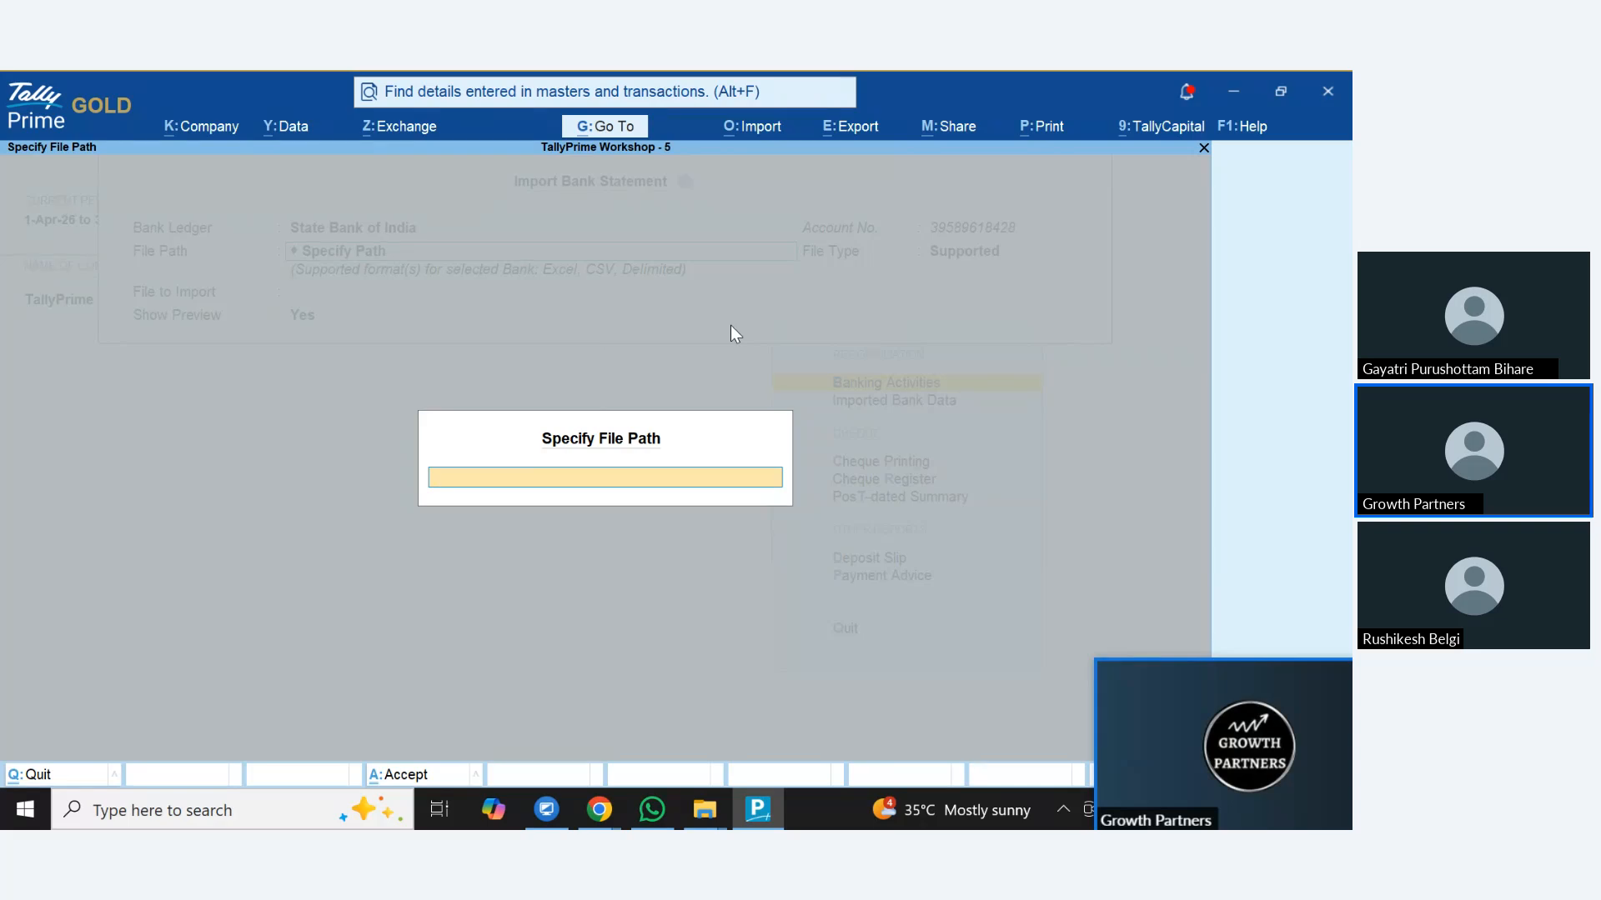
pyautogui.hotkey('ctrl', 'v')
pyautogui.press('Return')
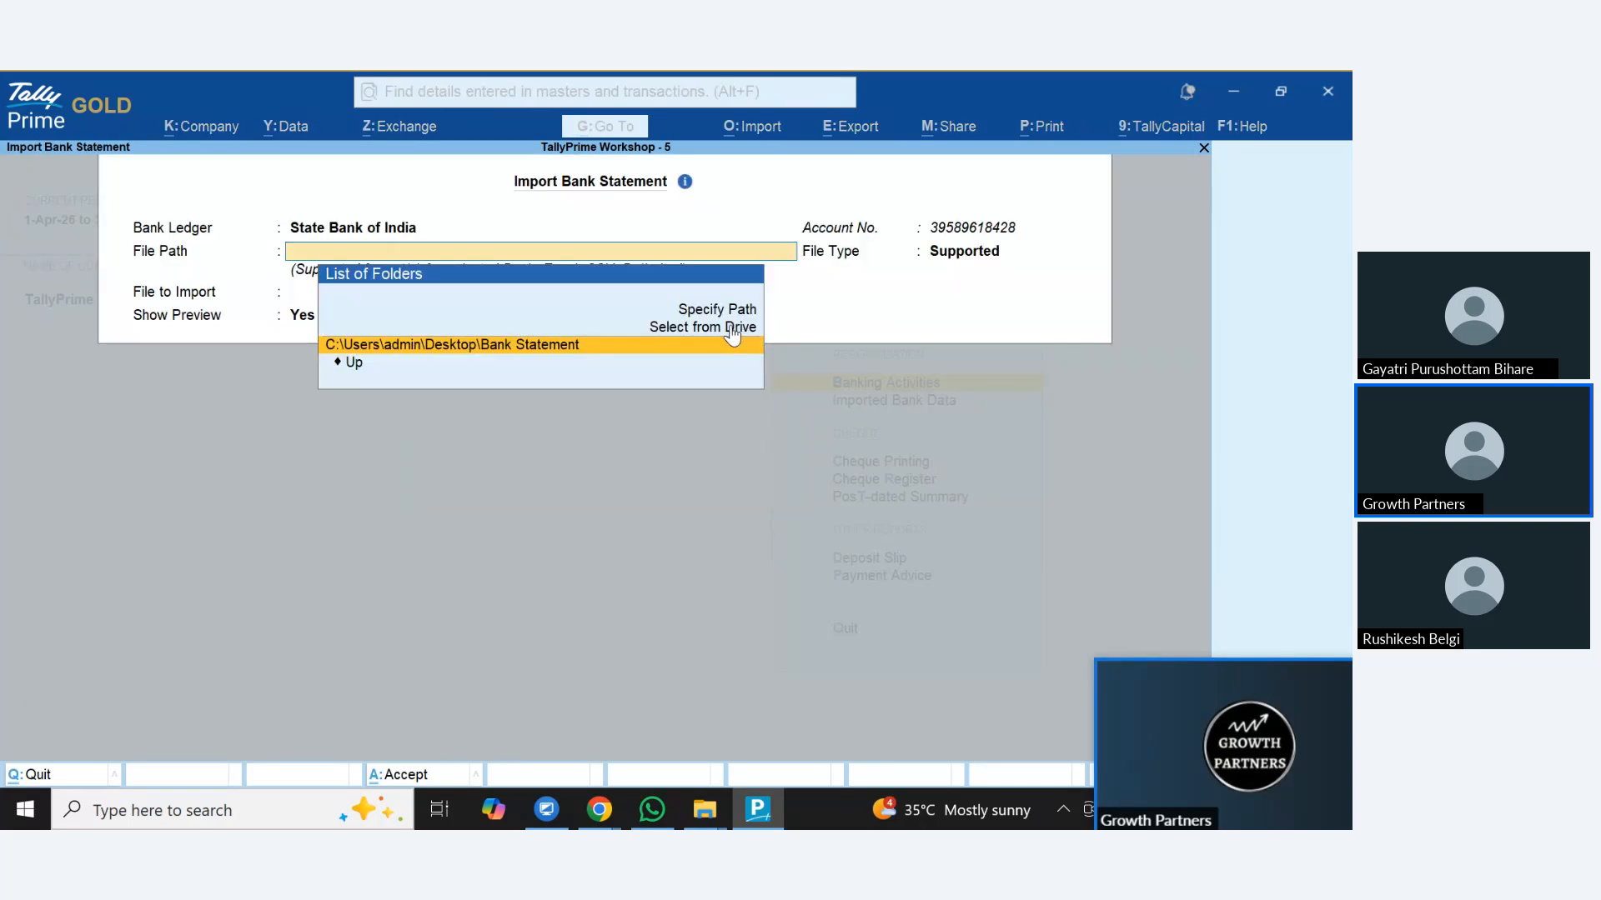
pyautogui.press('Return')
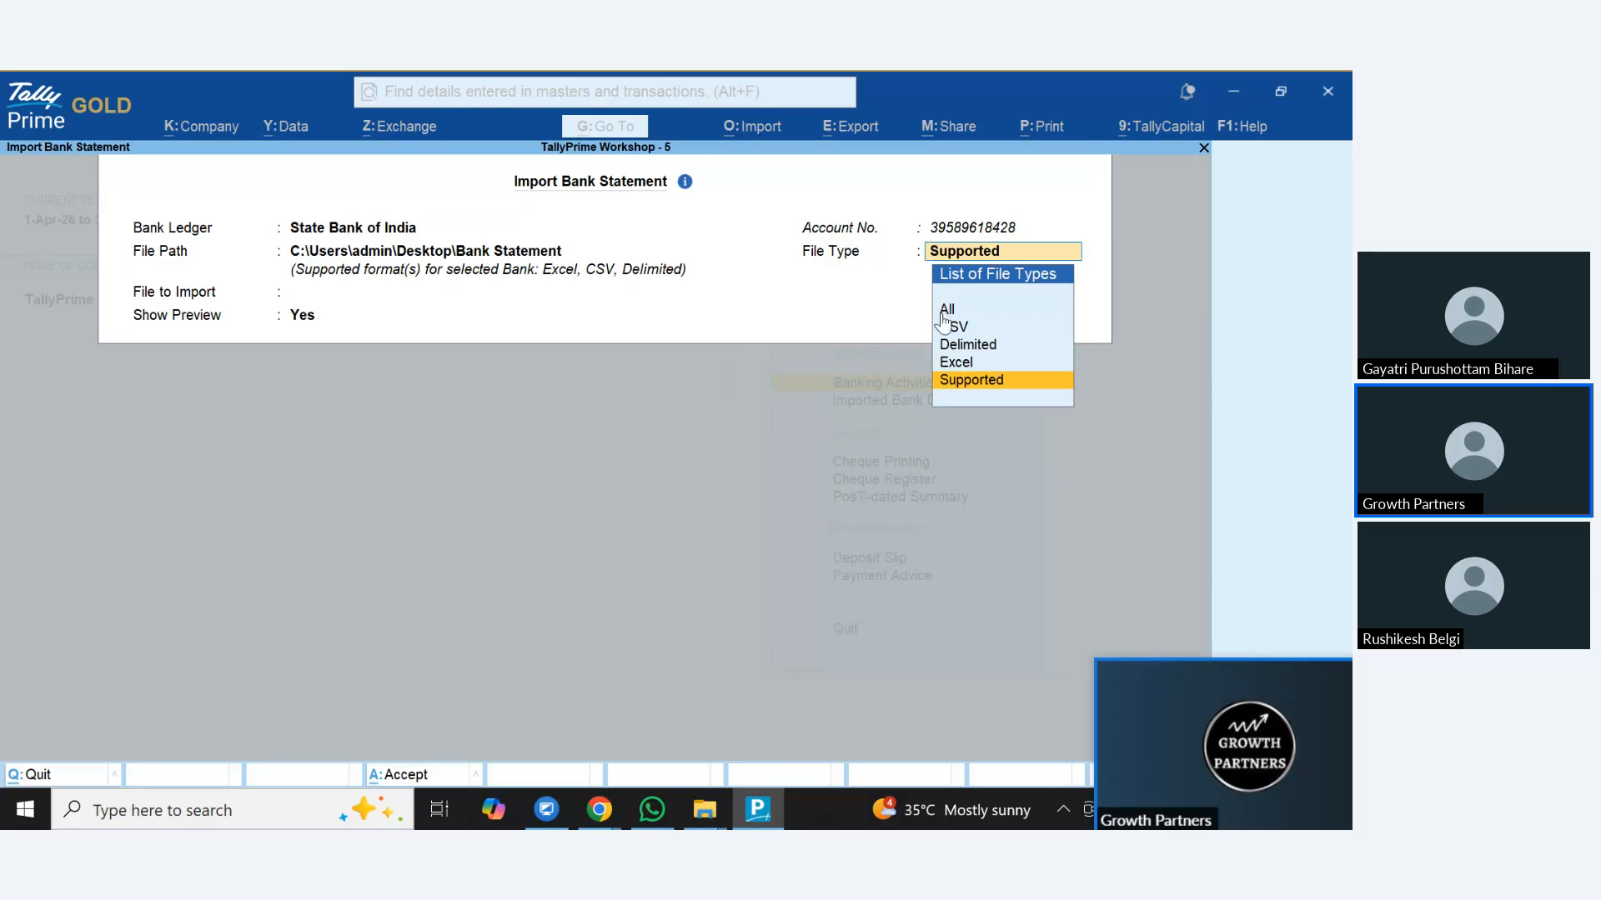
pyautogui.press('Return')
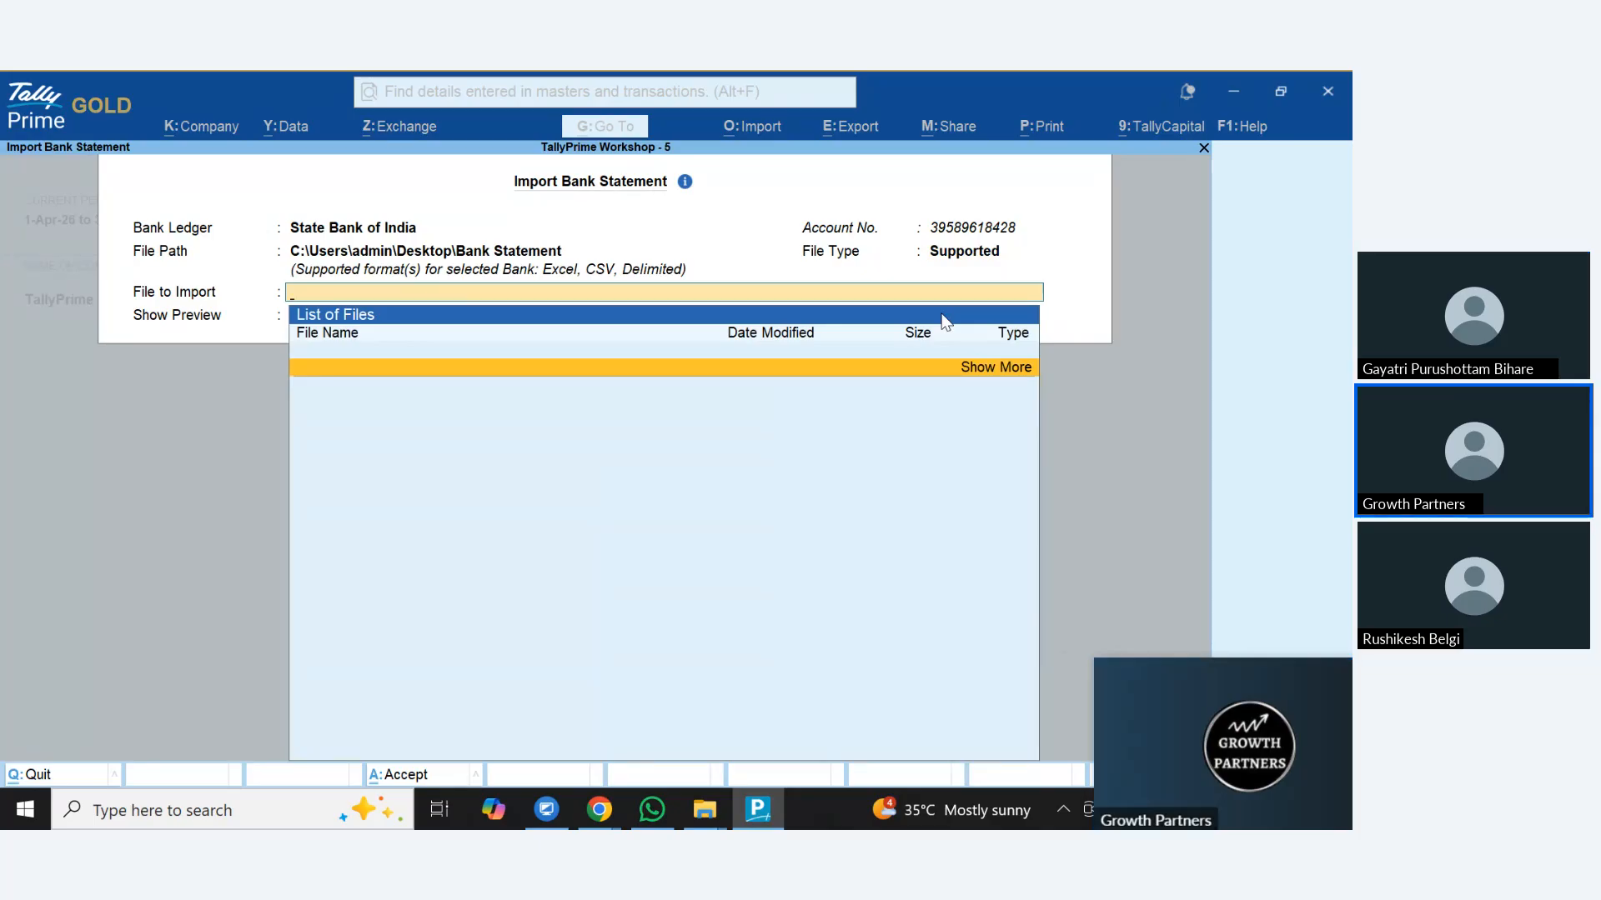
pyautogui.press('Return')
pyautogui.press('Down')
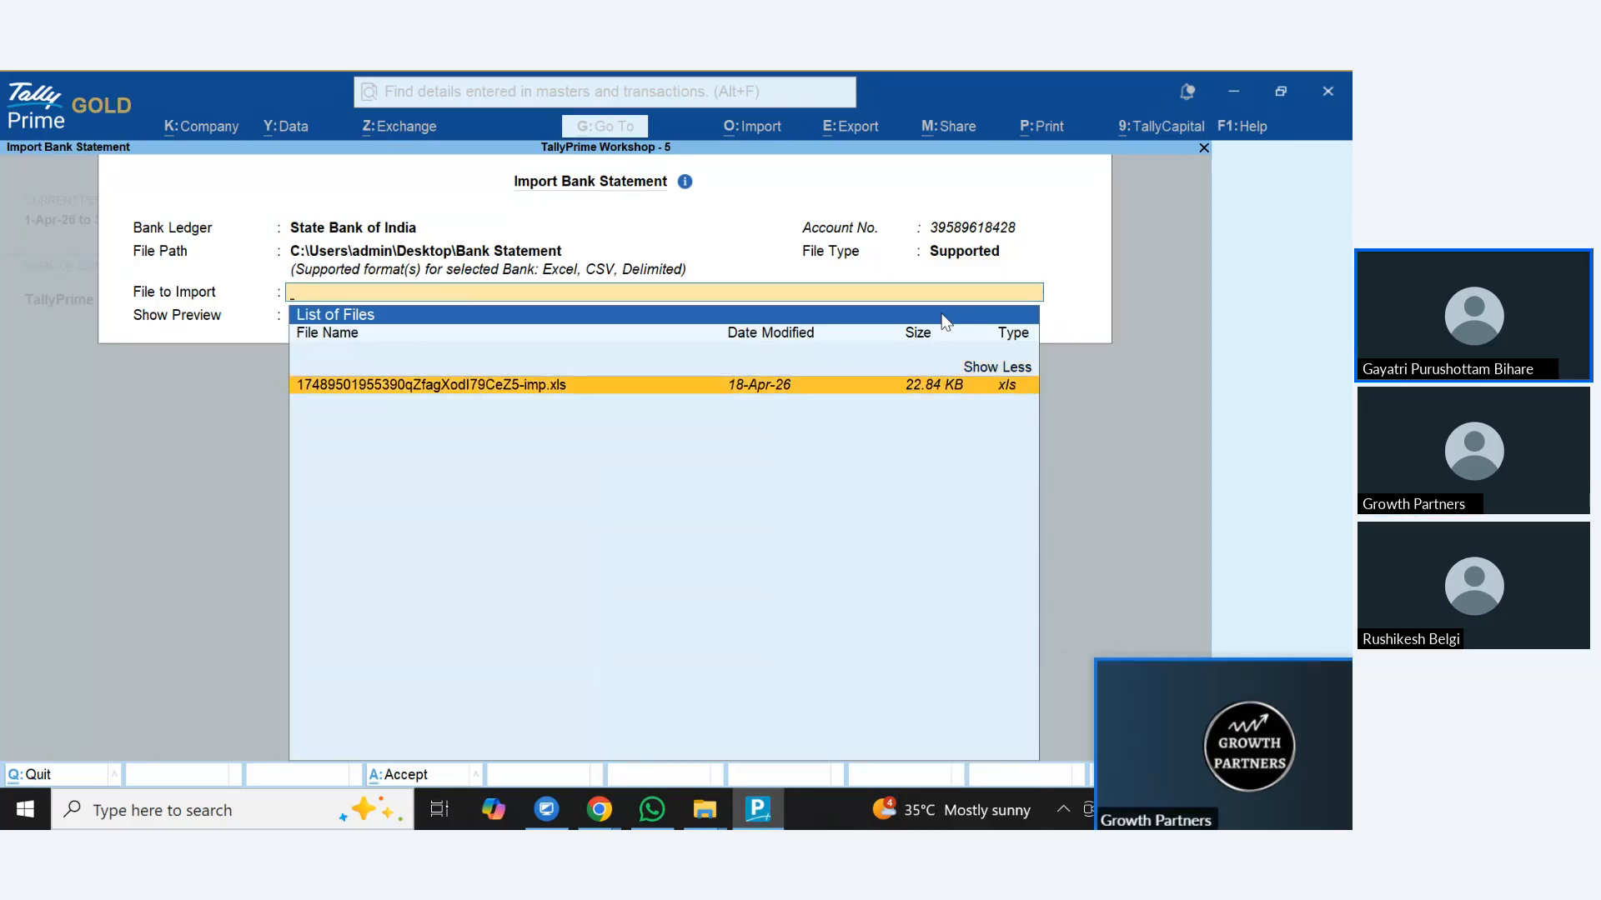
pyautogui.press('Return')
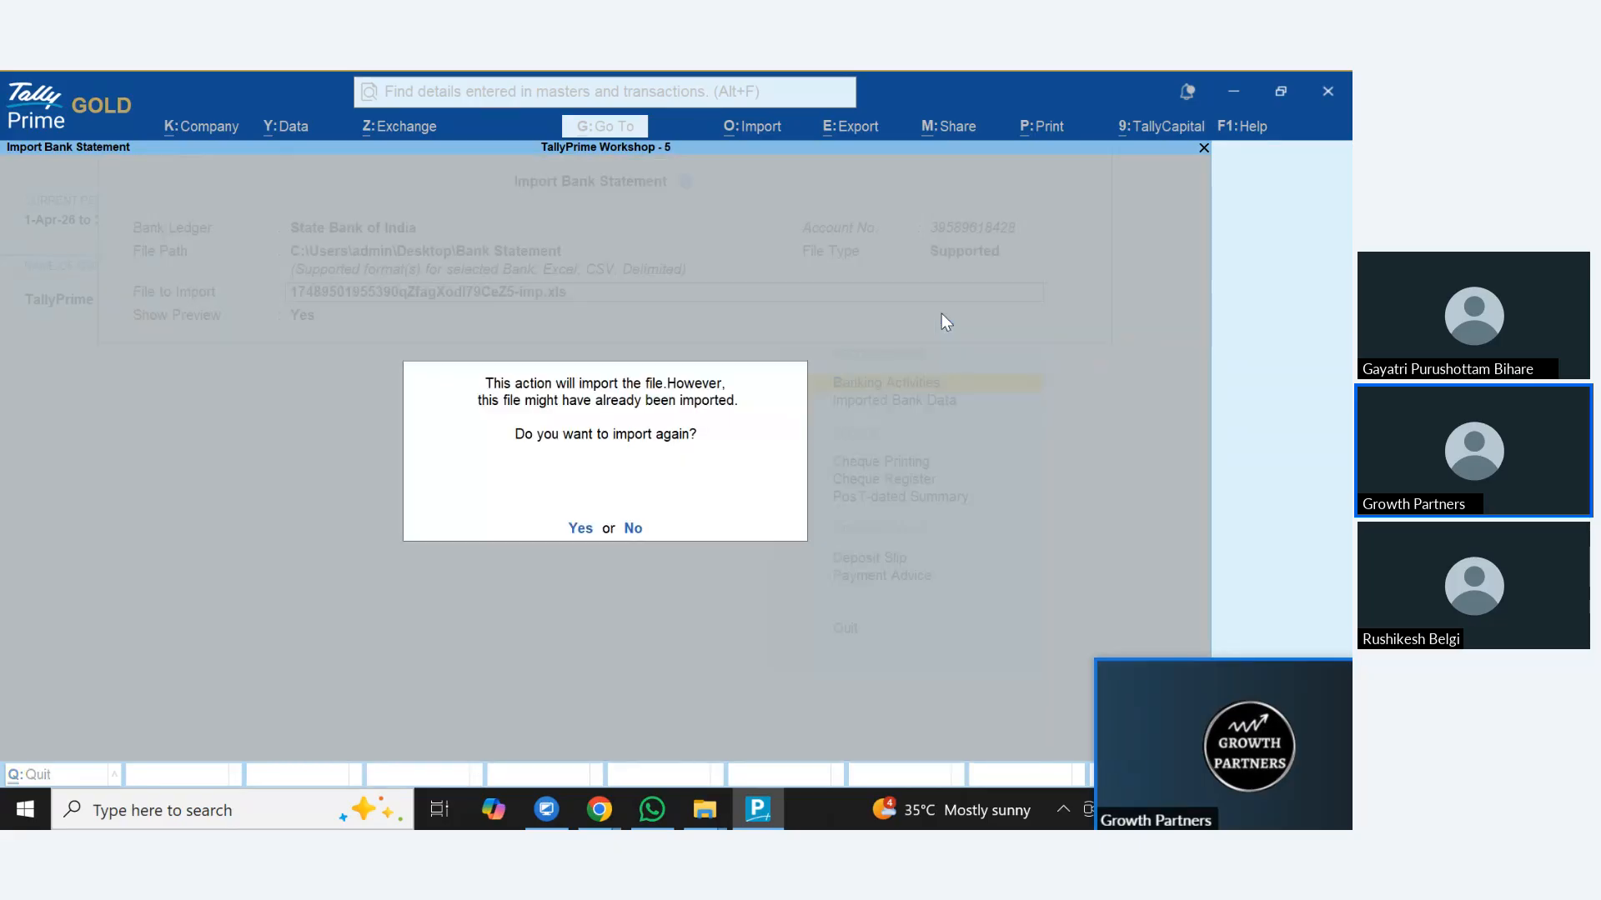
pyautogui.press('Return')
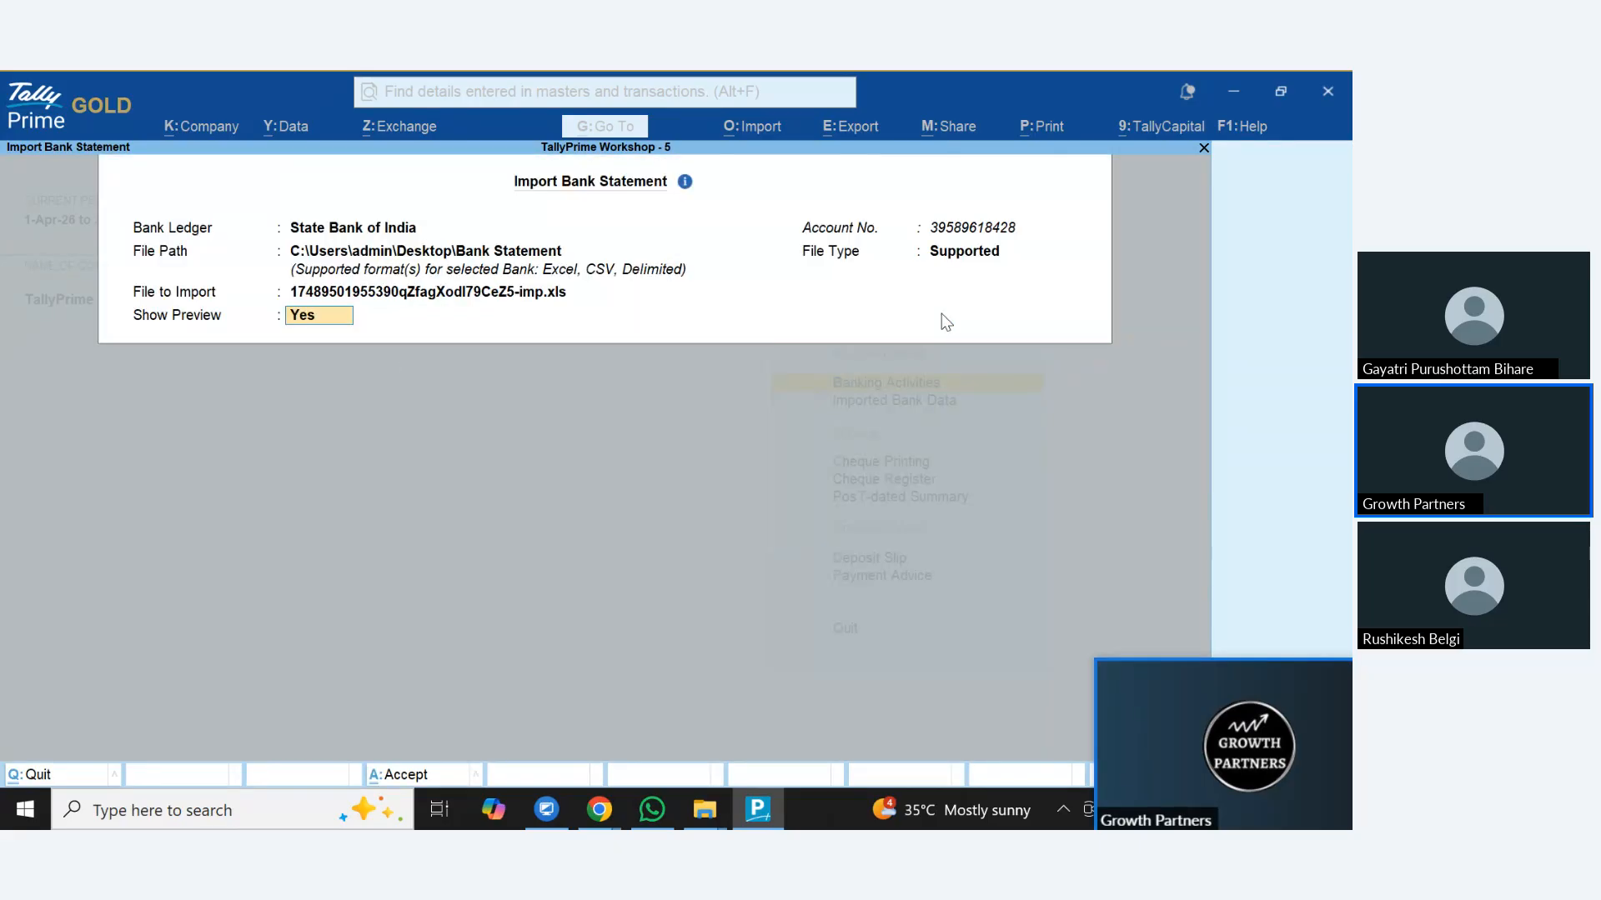
# Accept the import settings with Show Preview set to Yes and proceed despite the differing account numbers
pyautogui.press('Return')
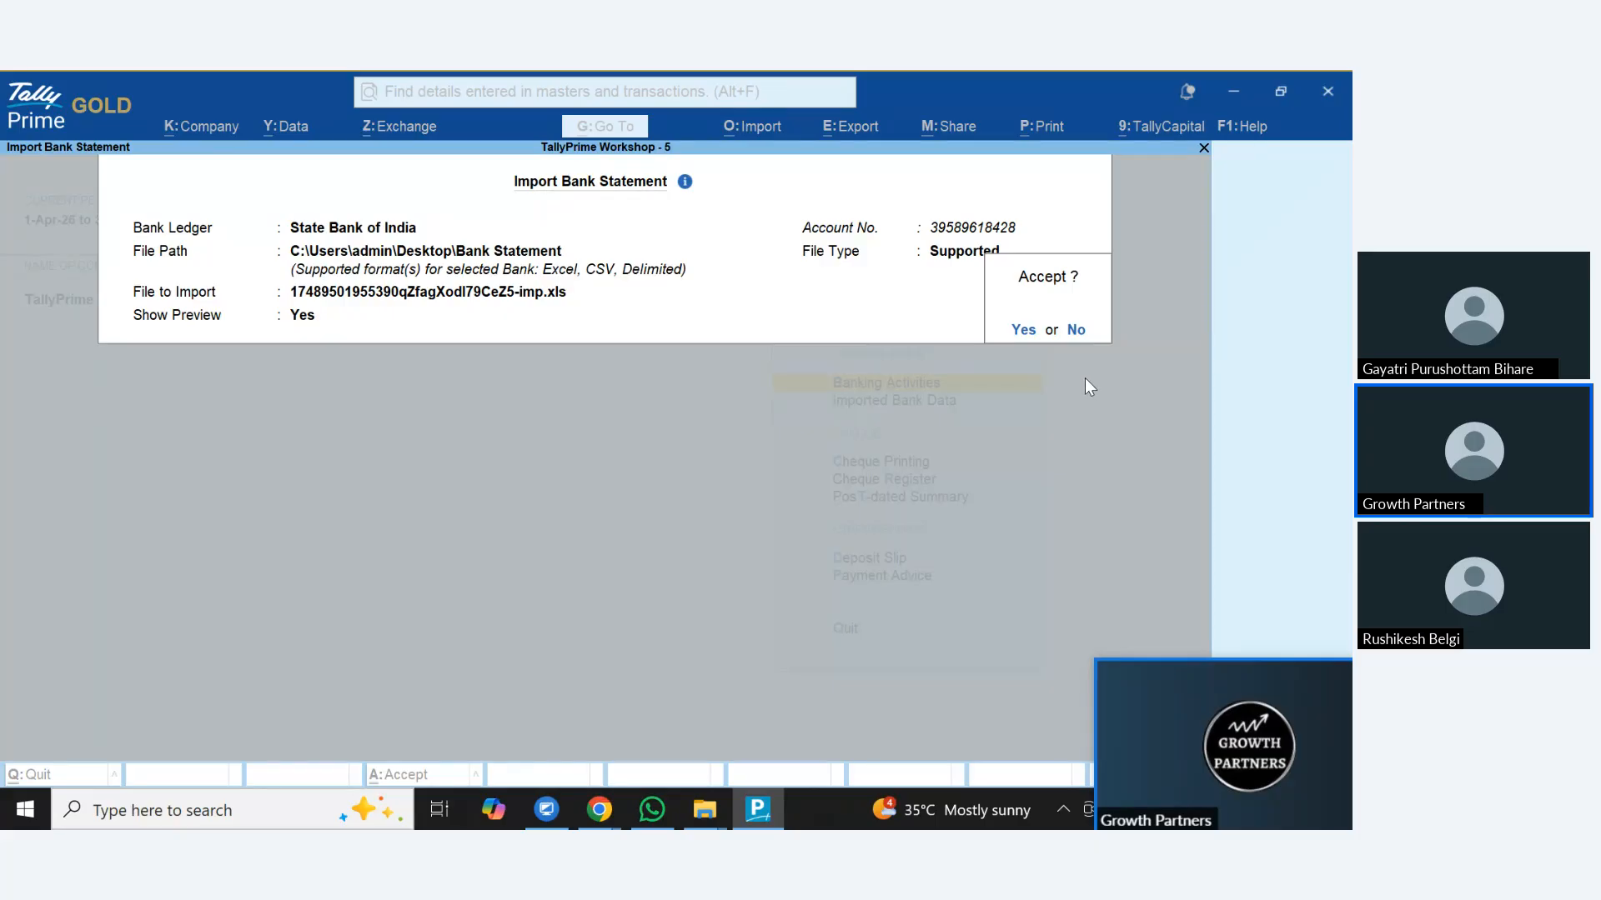
pyautogui.click(1024, 331)
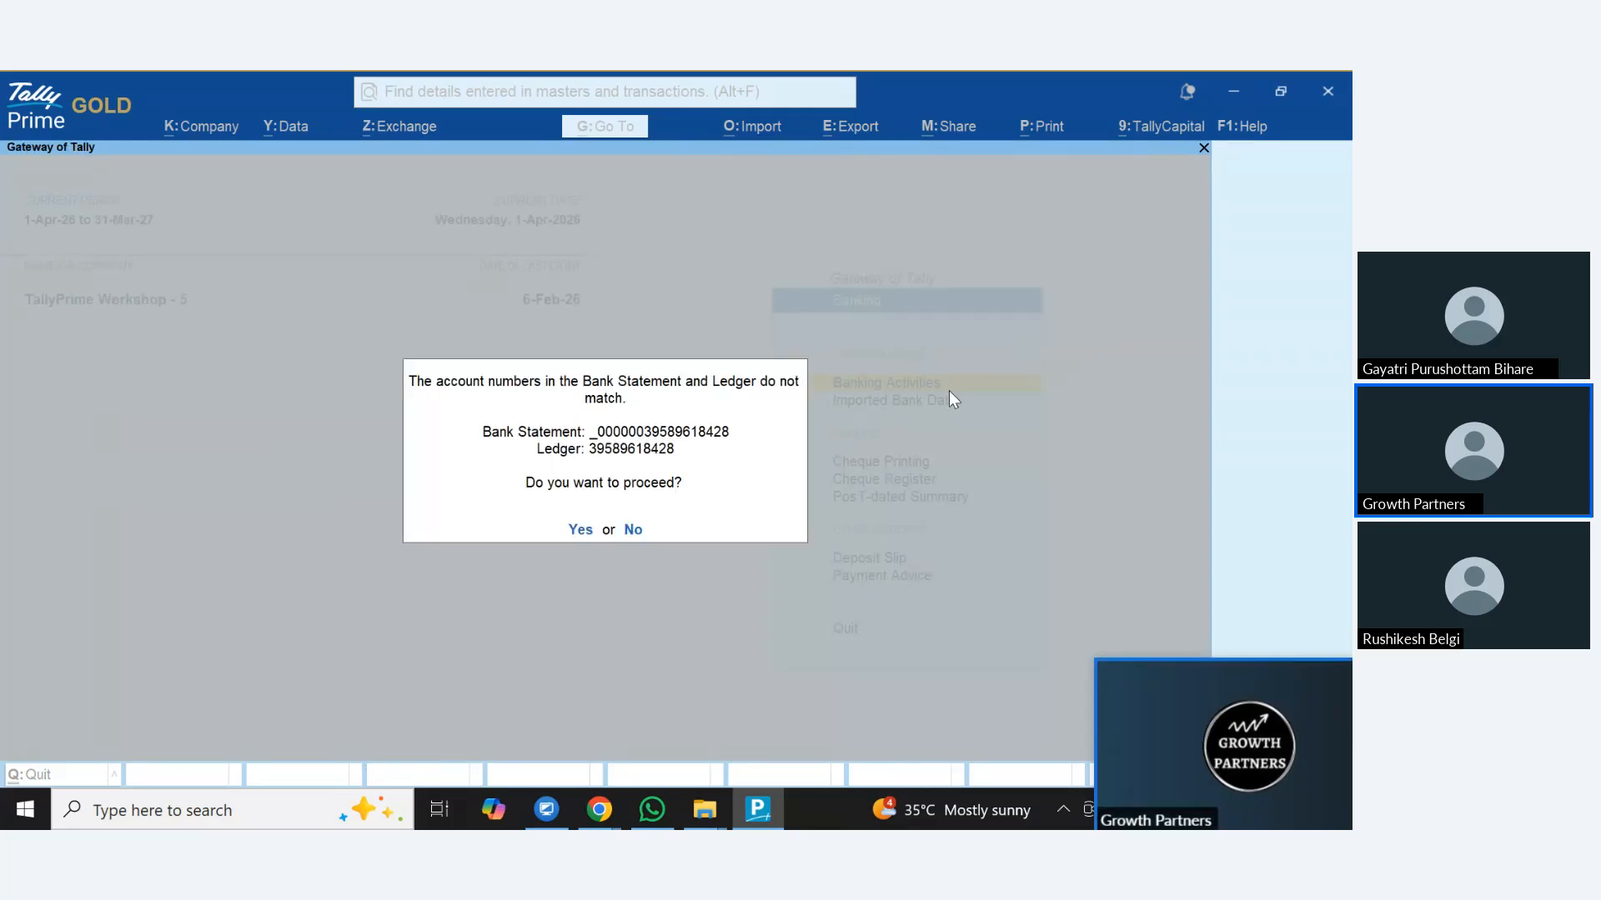
pyautogui.click(581, 530)
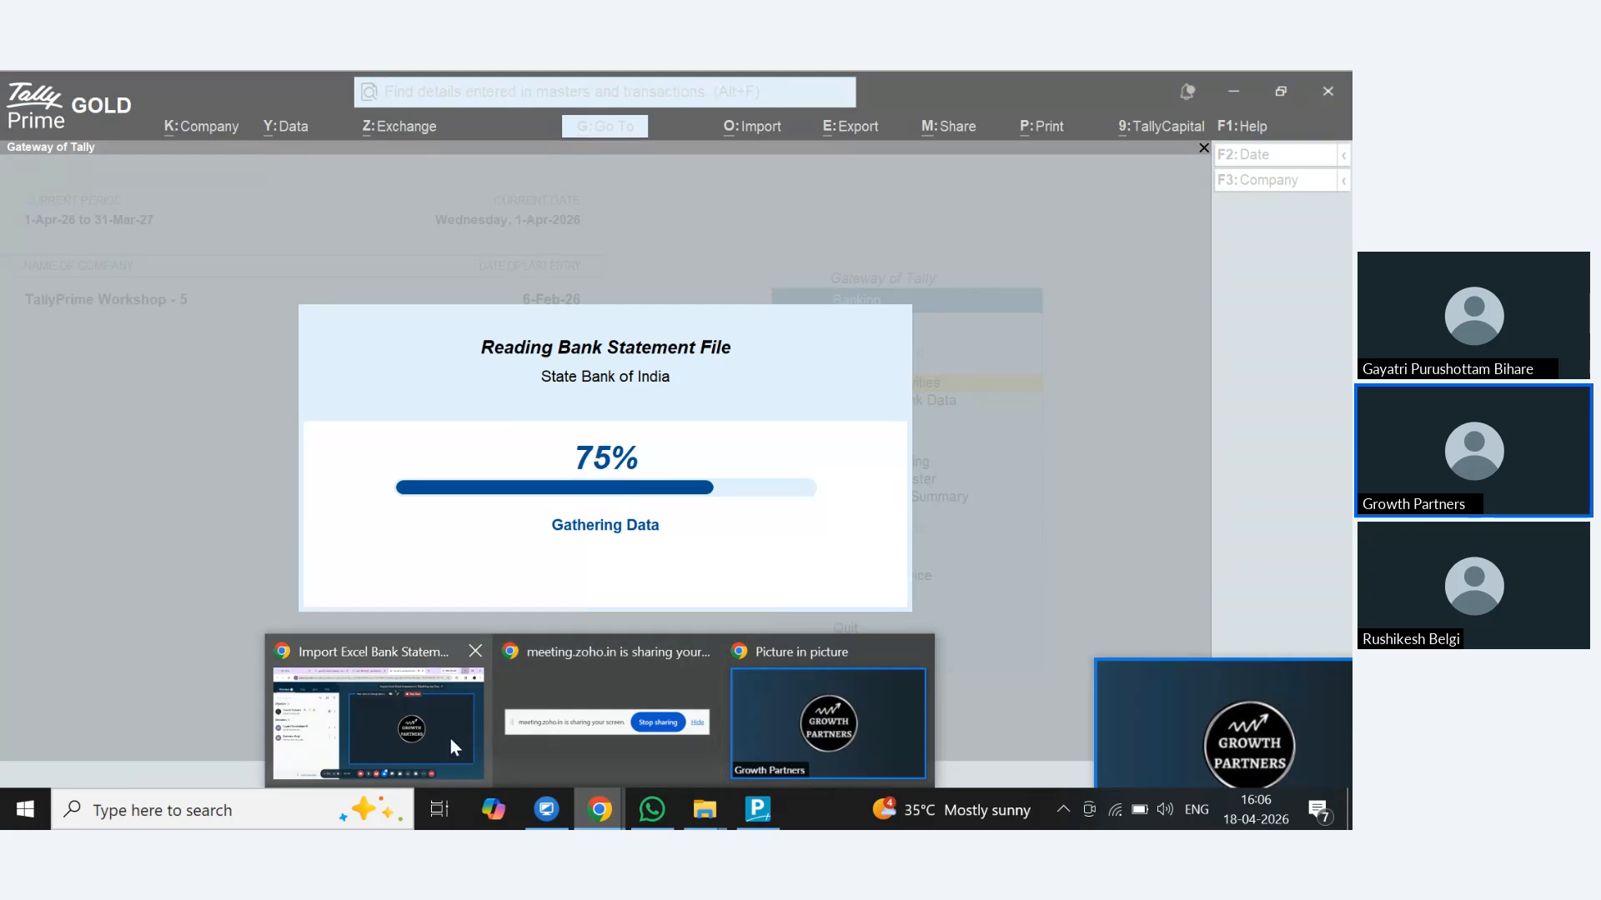
pyautogui.click(450, 738)
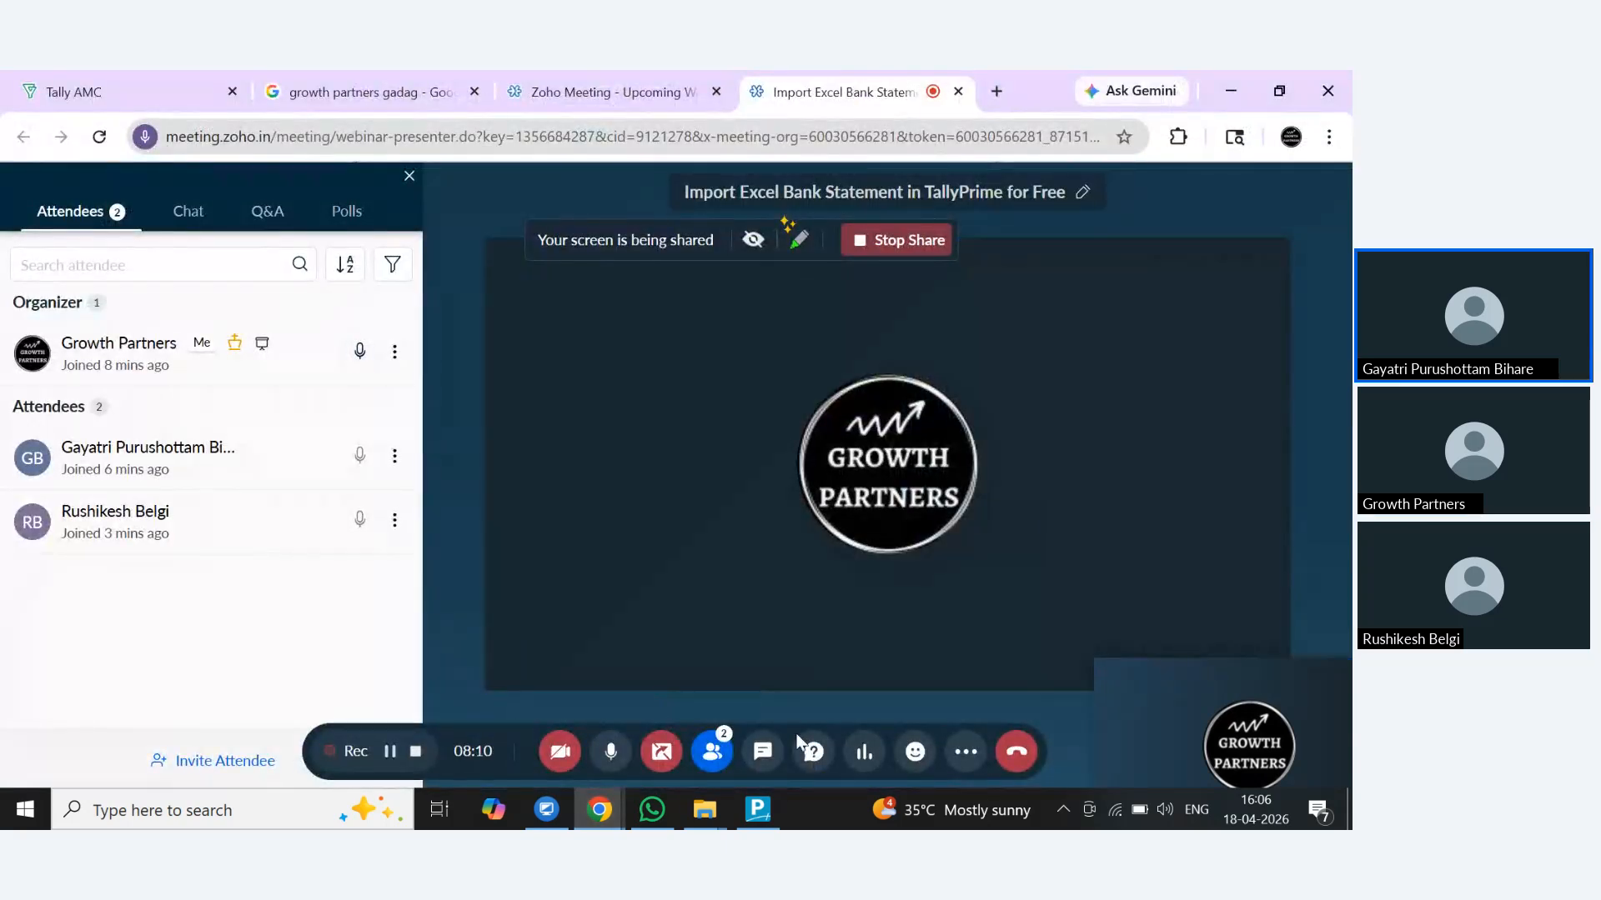
pyautogui.click(757, 809)
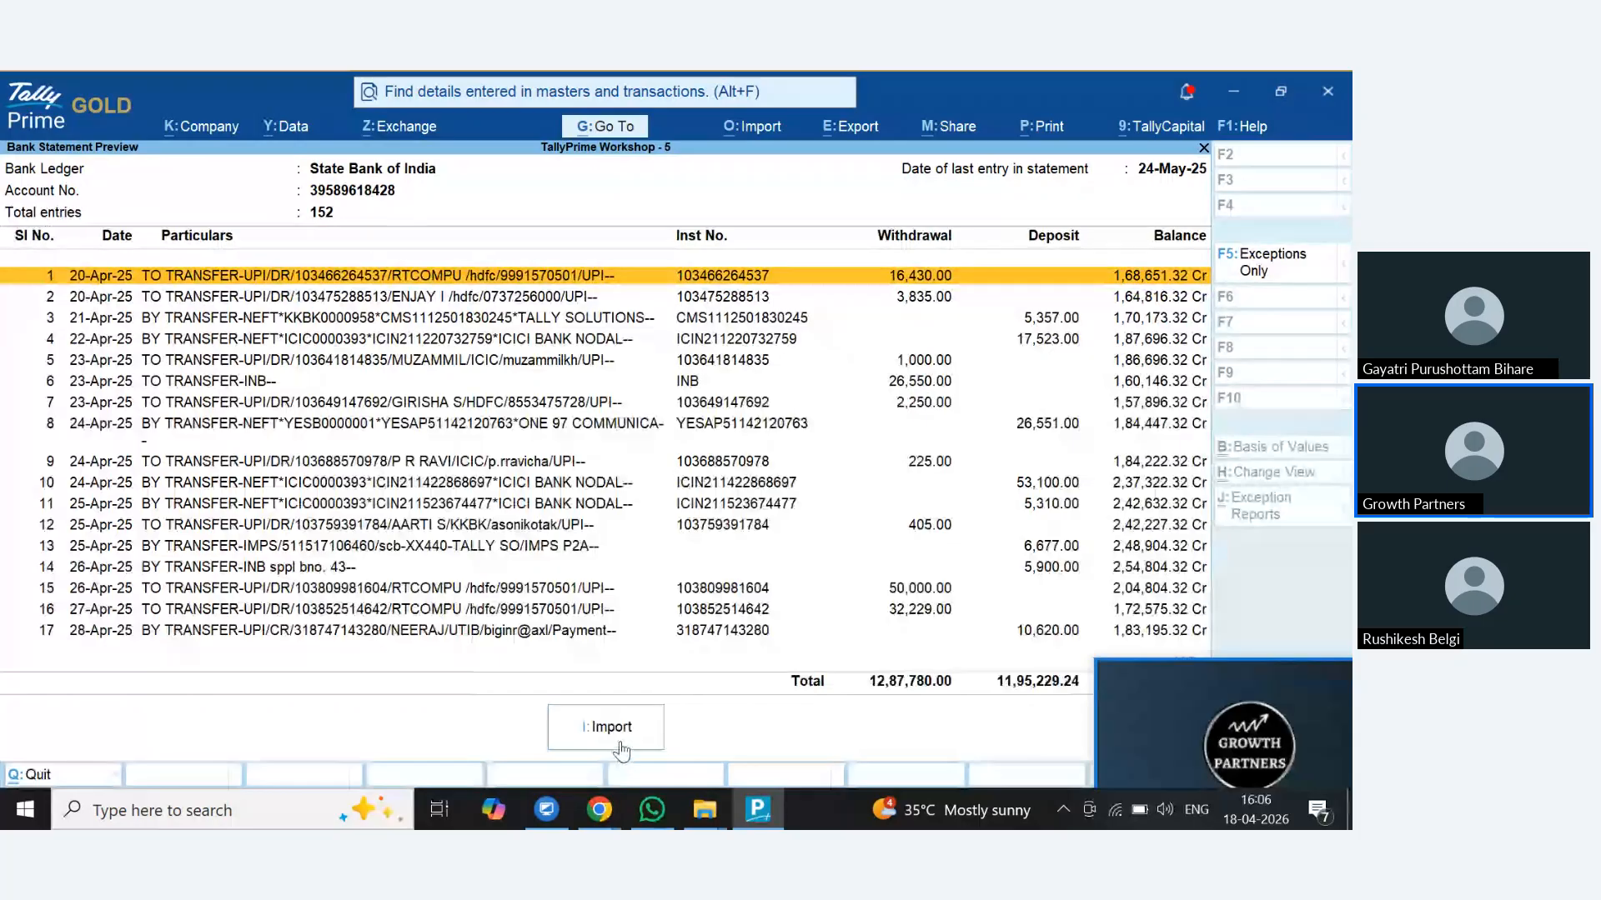
# Import the previewed bank statement entries and open the Bank Reconciliation Summary
pyautogui.click(621, 742)
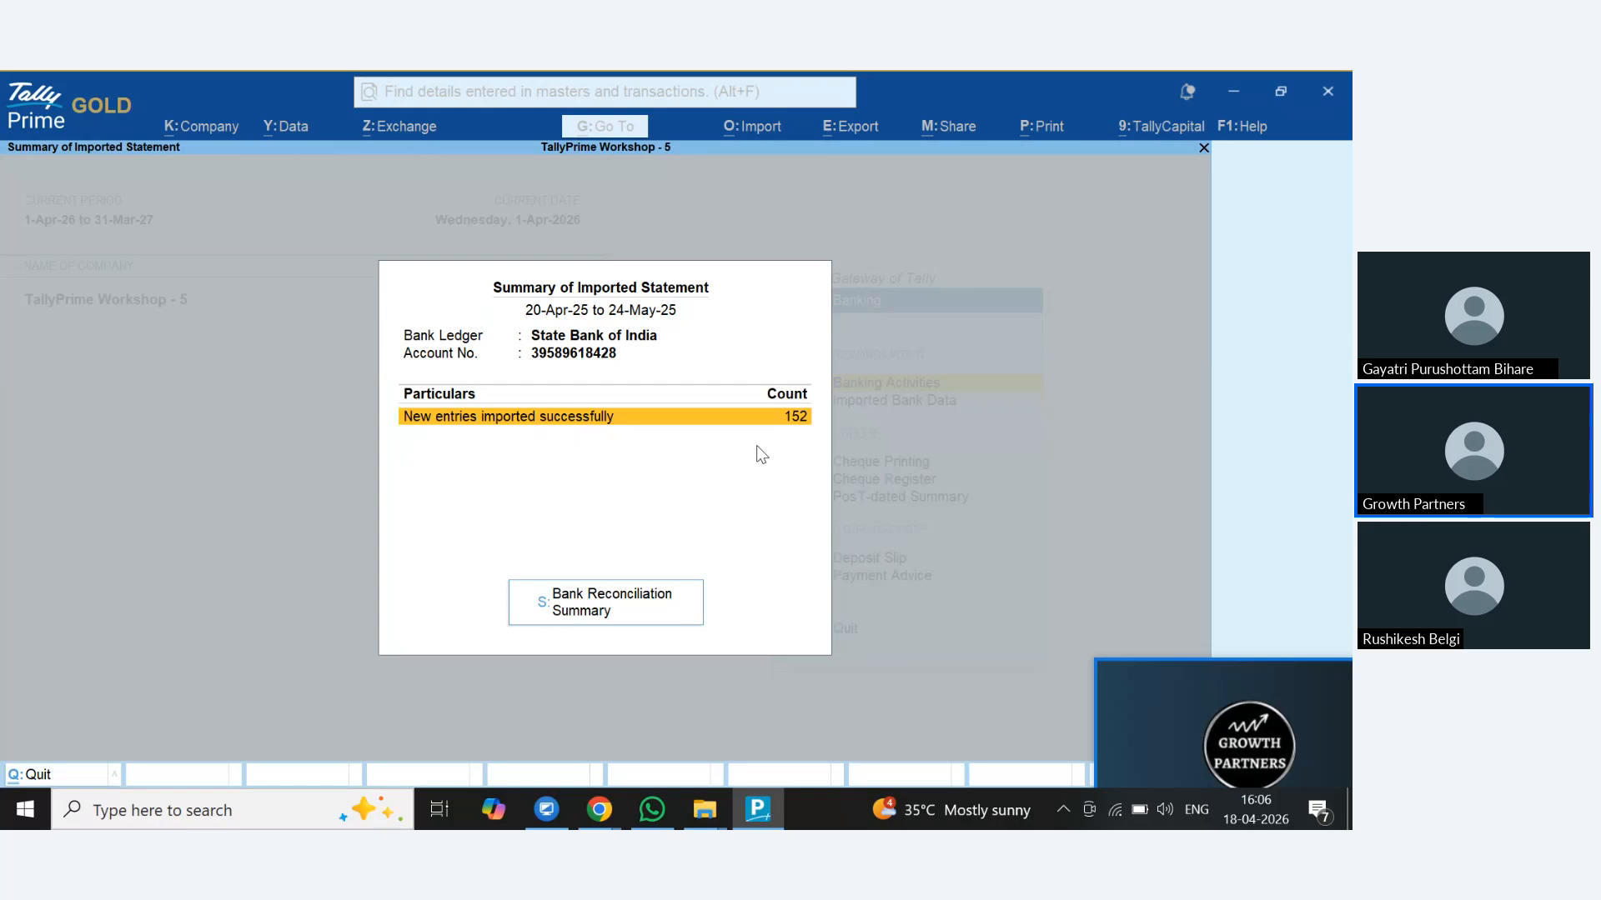
pyautogui.click(677, 615)
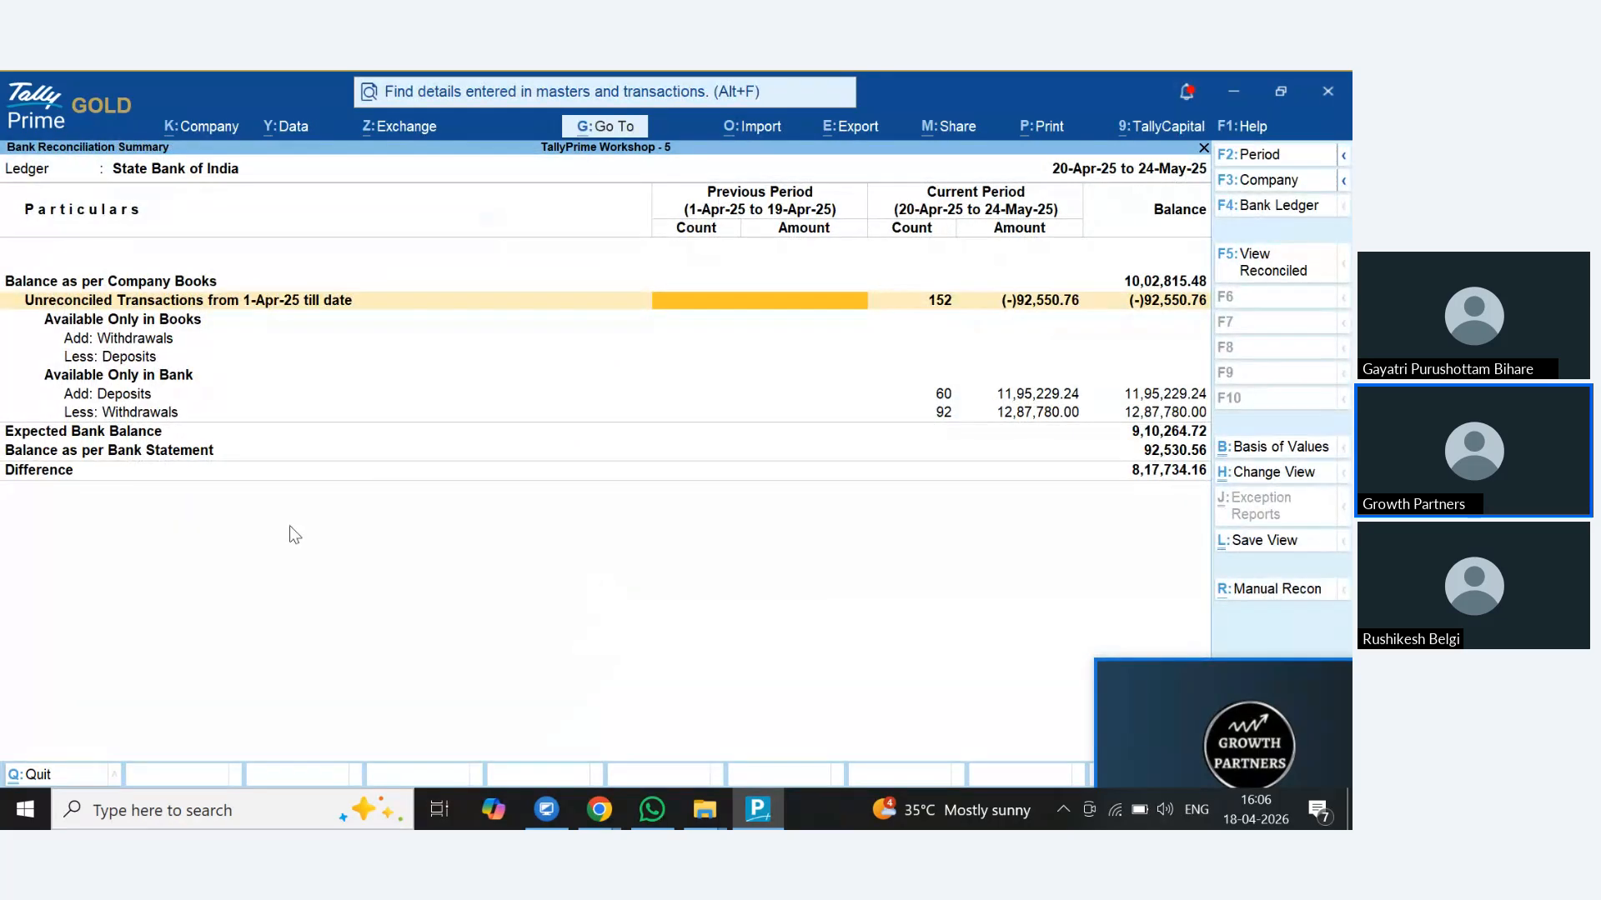
# Open the details of the current-period deposits listed as available only in bank
pyautogui.click(170, 401)
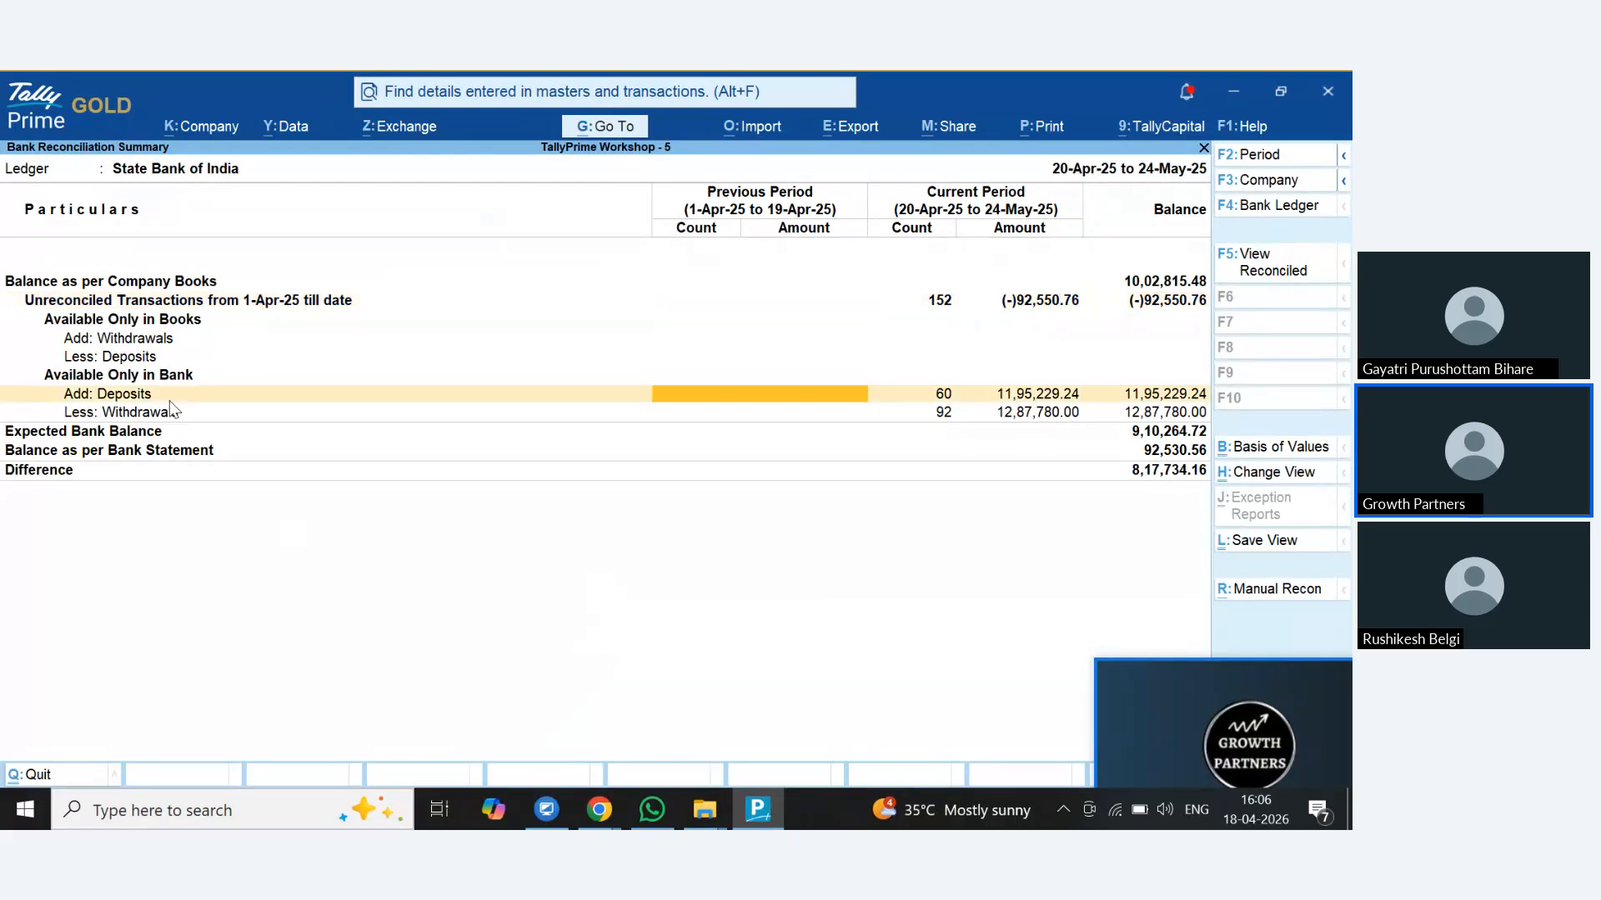
pyautogui.click(947, 305)
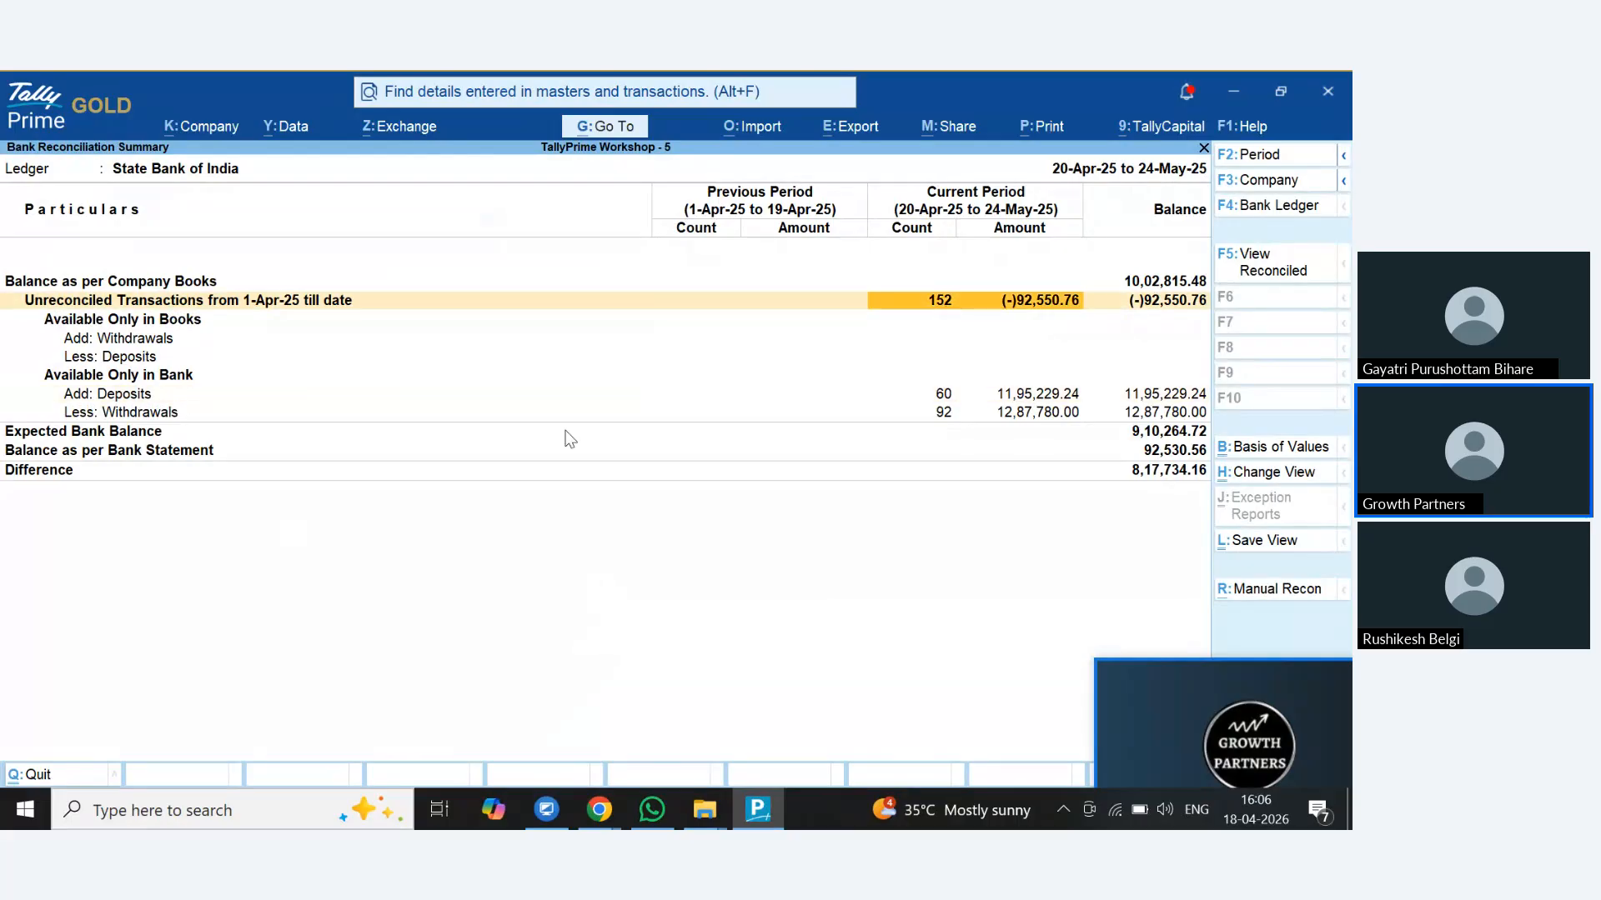
pyautogui.click(222, 402)
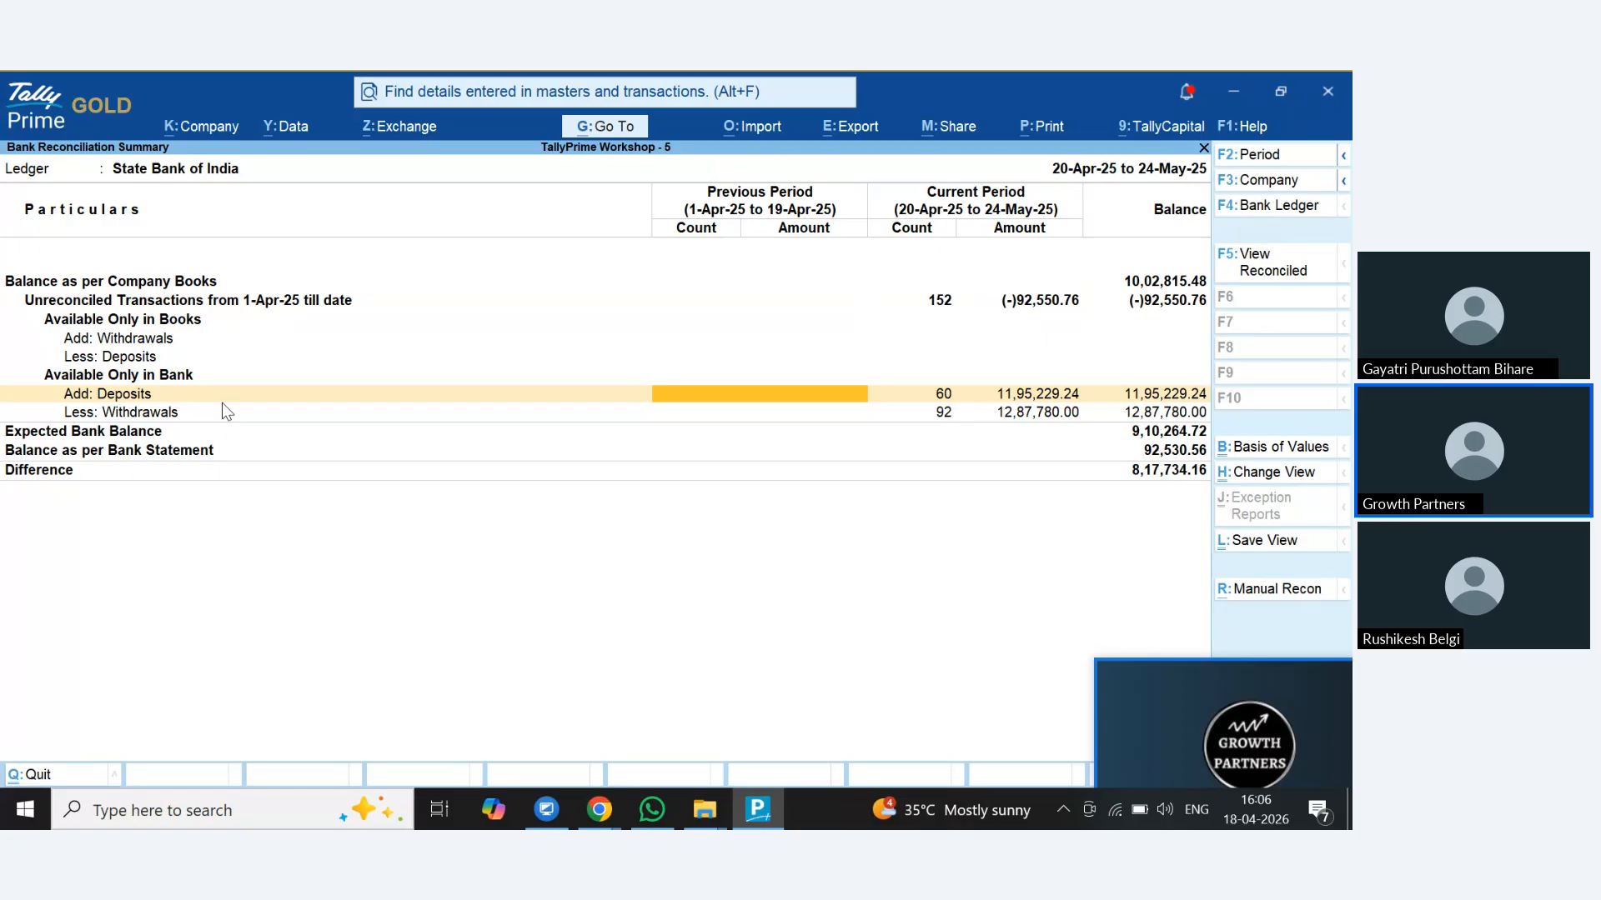
pyautogui.press('Right')
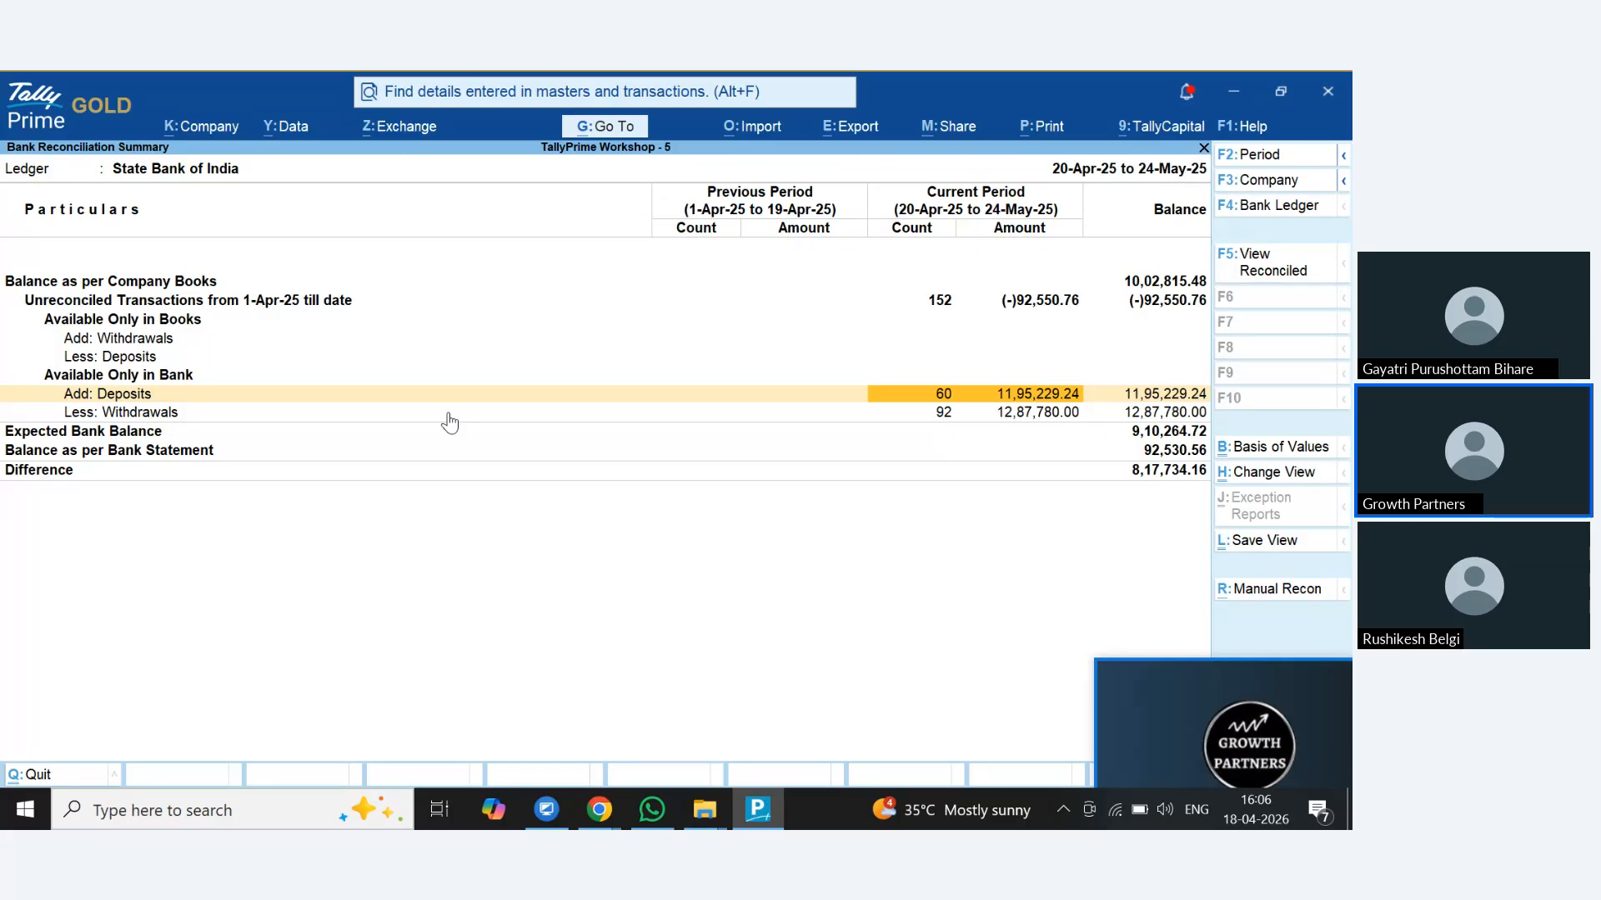
pyautogui.press('Return')
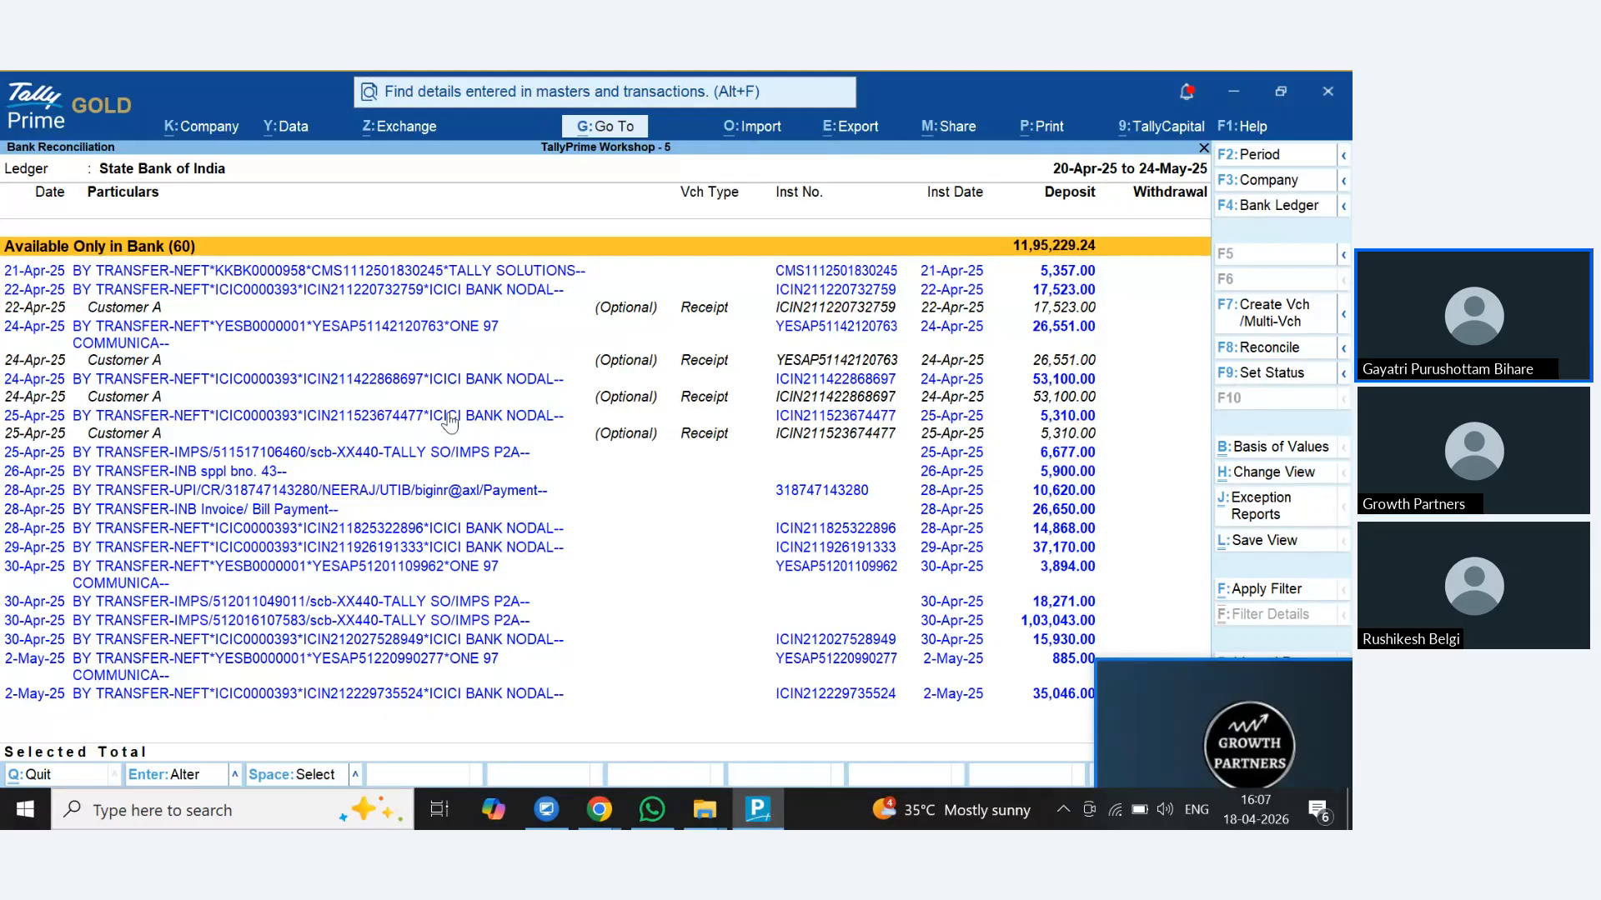
# Create a receipt voucher from the 21-Apr-25 bank entry of 5,357.00, crediting the Growth Partners ledger
pyautogui.press('Down')
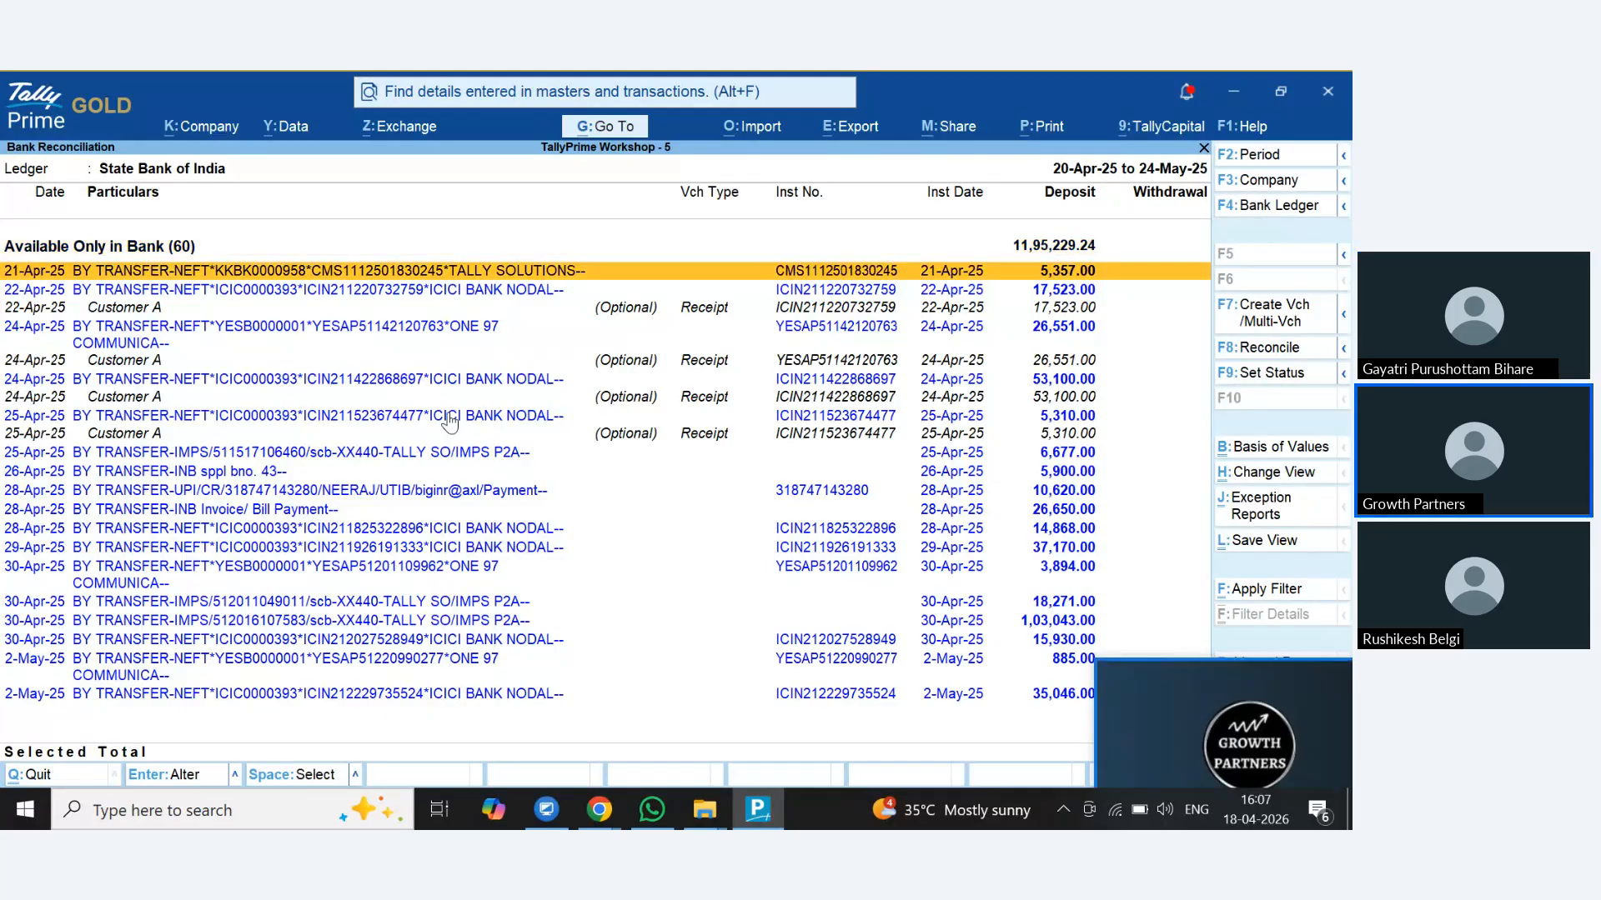
pyautogui.press('space')
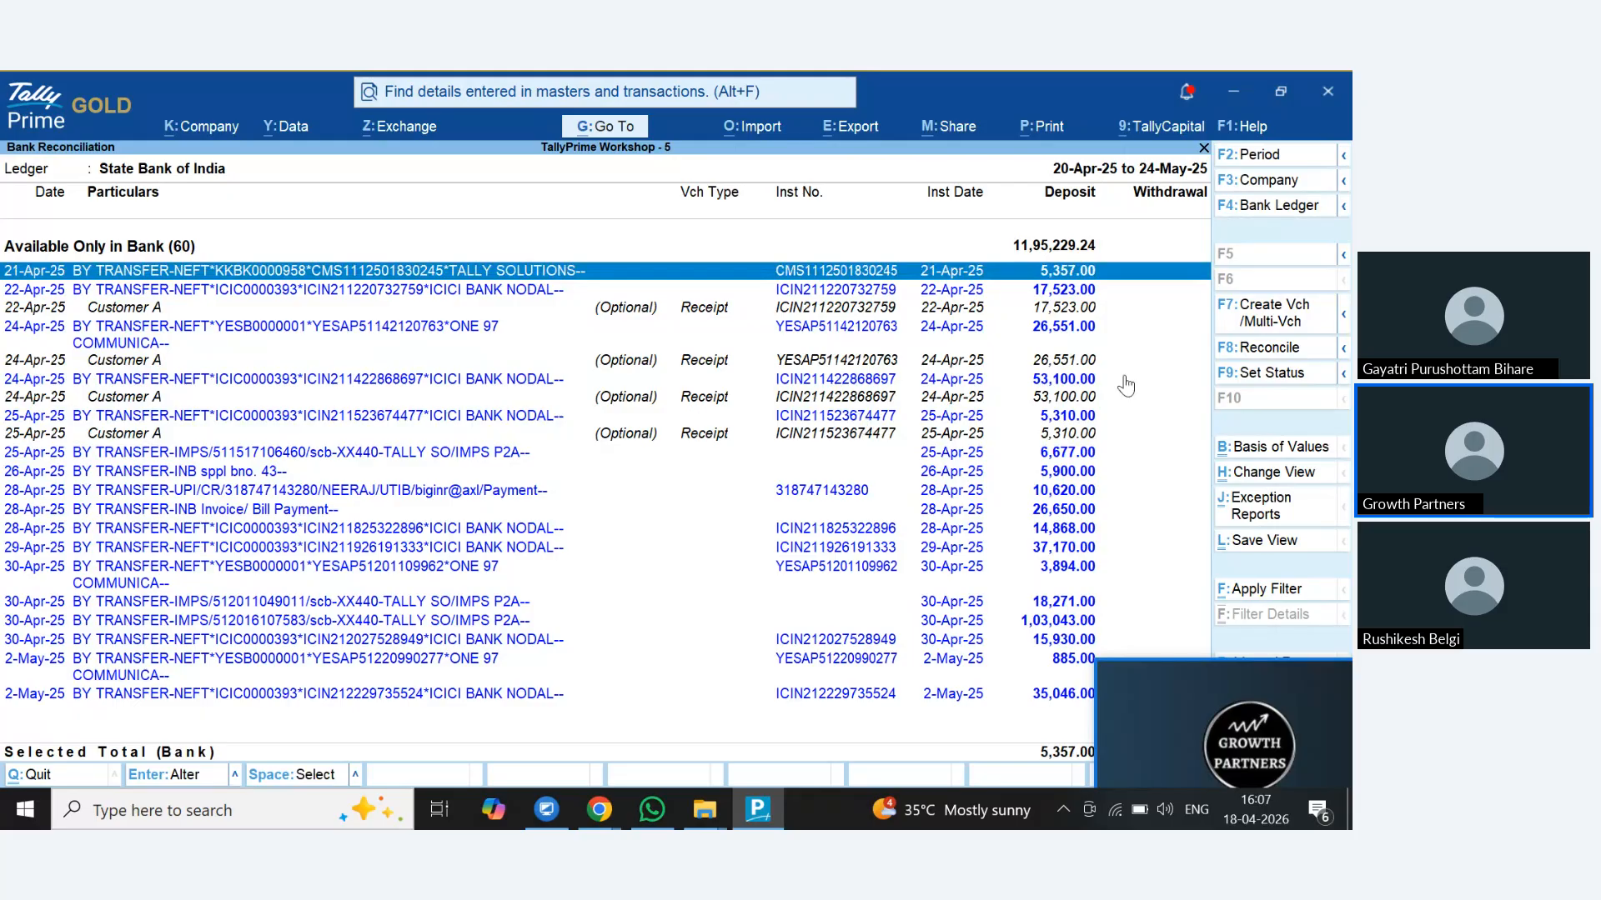
pyautogui.click(1255, 329)
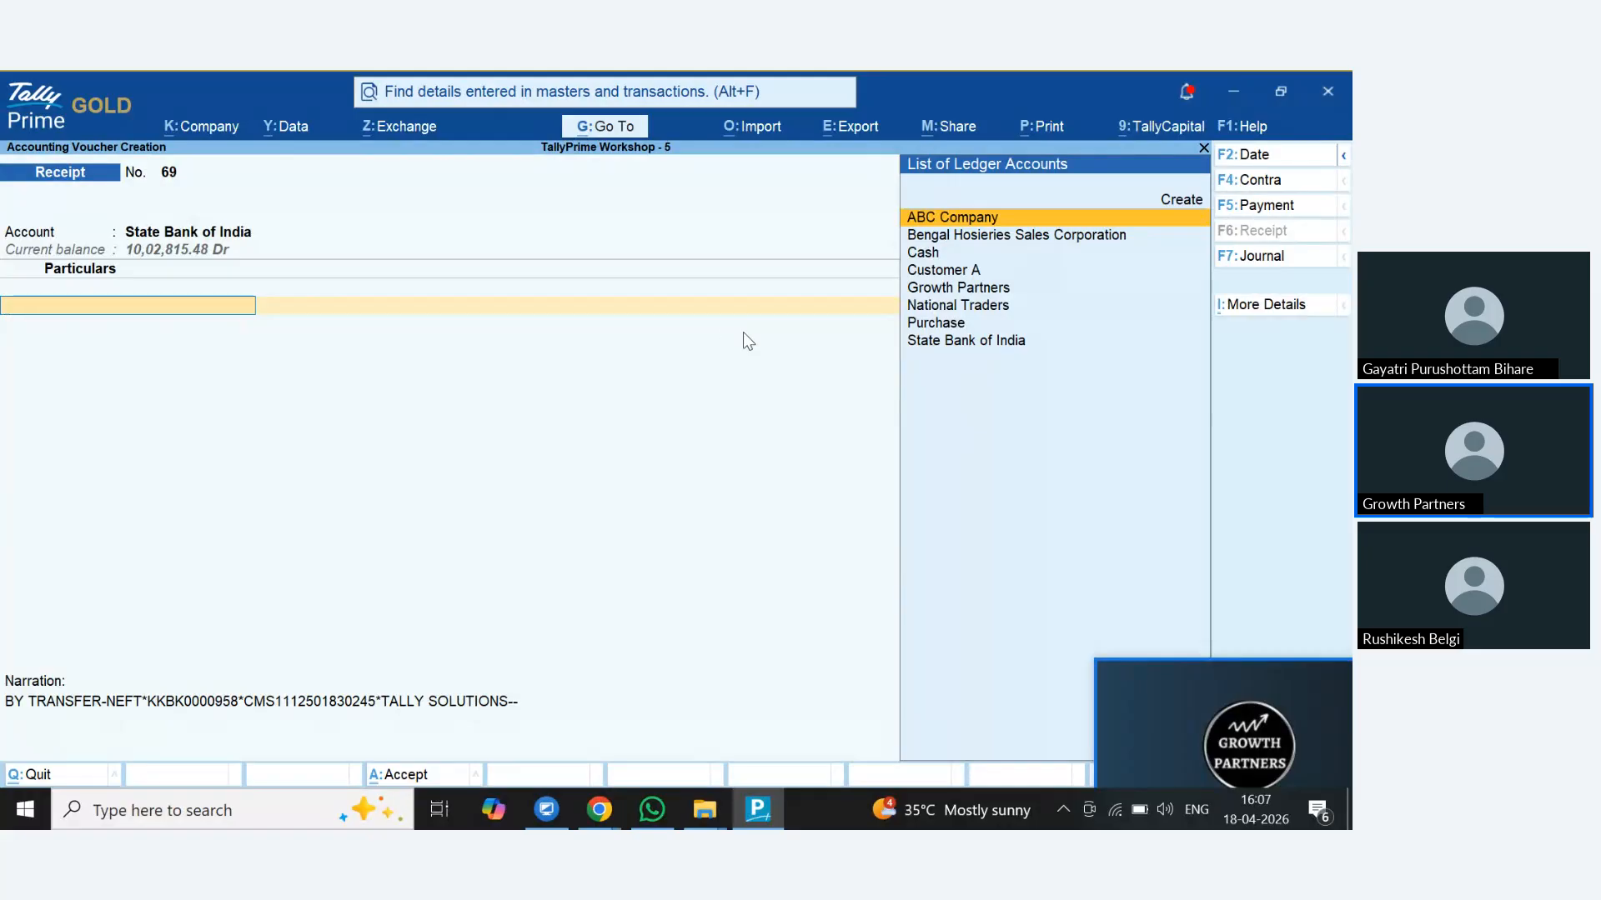
pyautogui.press('Down')
pyautogui.press('Down')
pyautogui.press('Down')
pyautogui.press('Down')
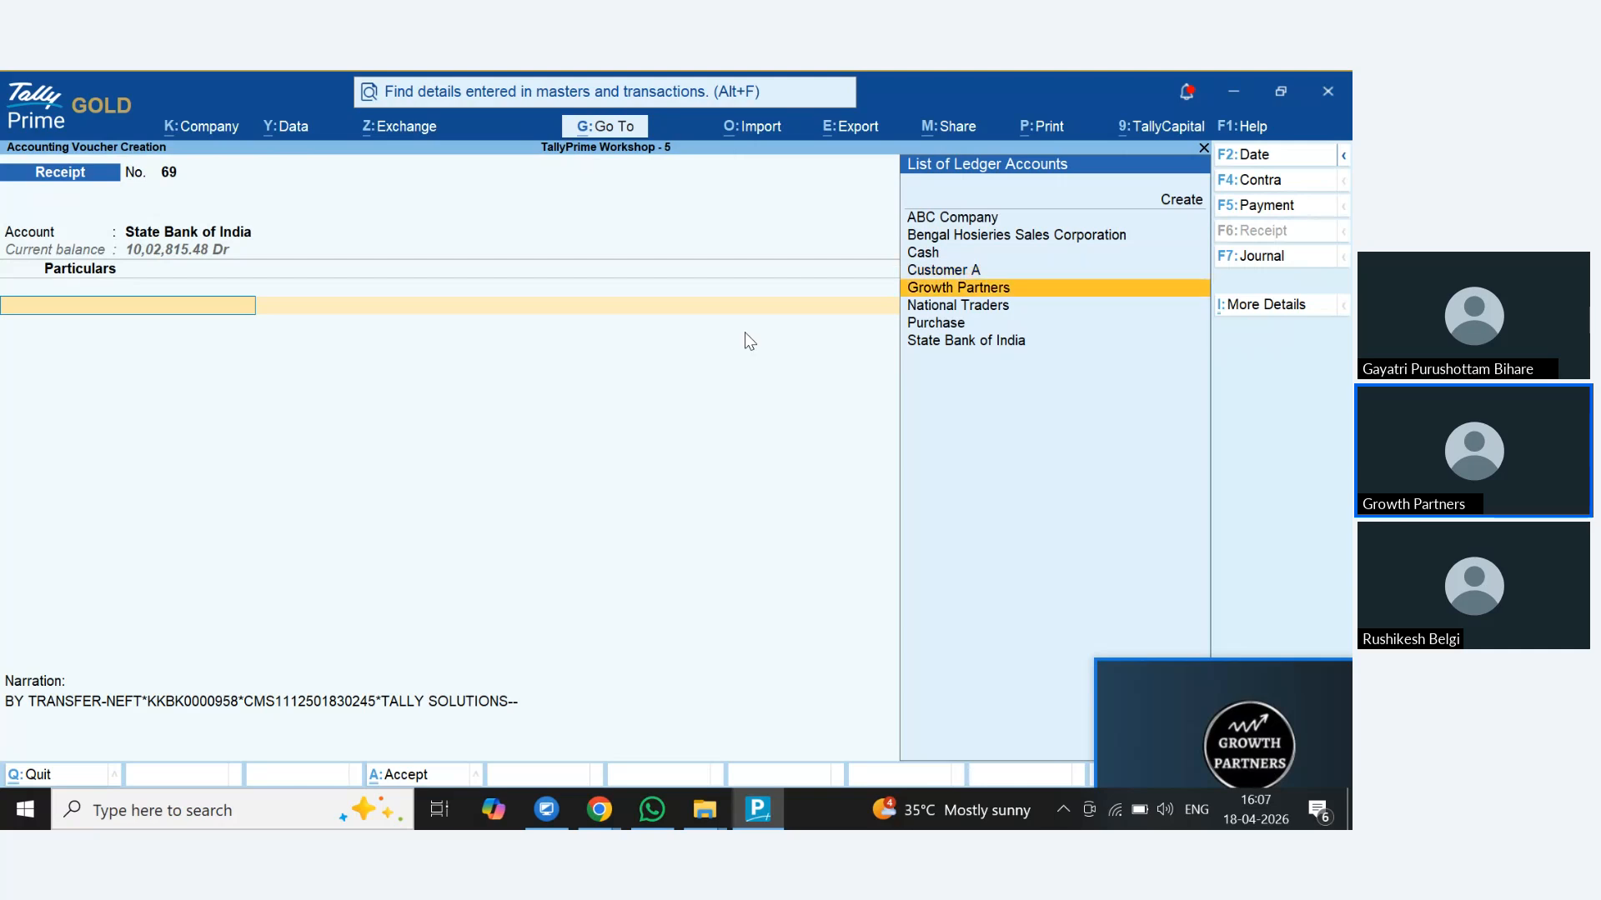
pyautogui.press('Return')
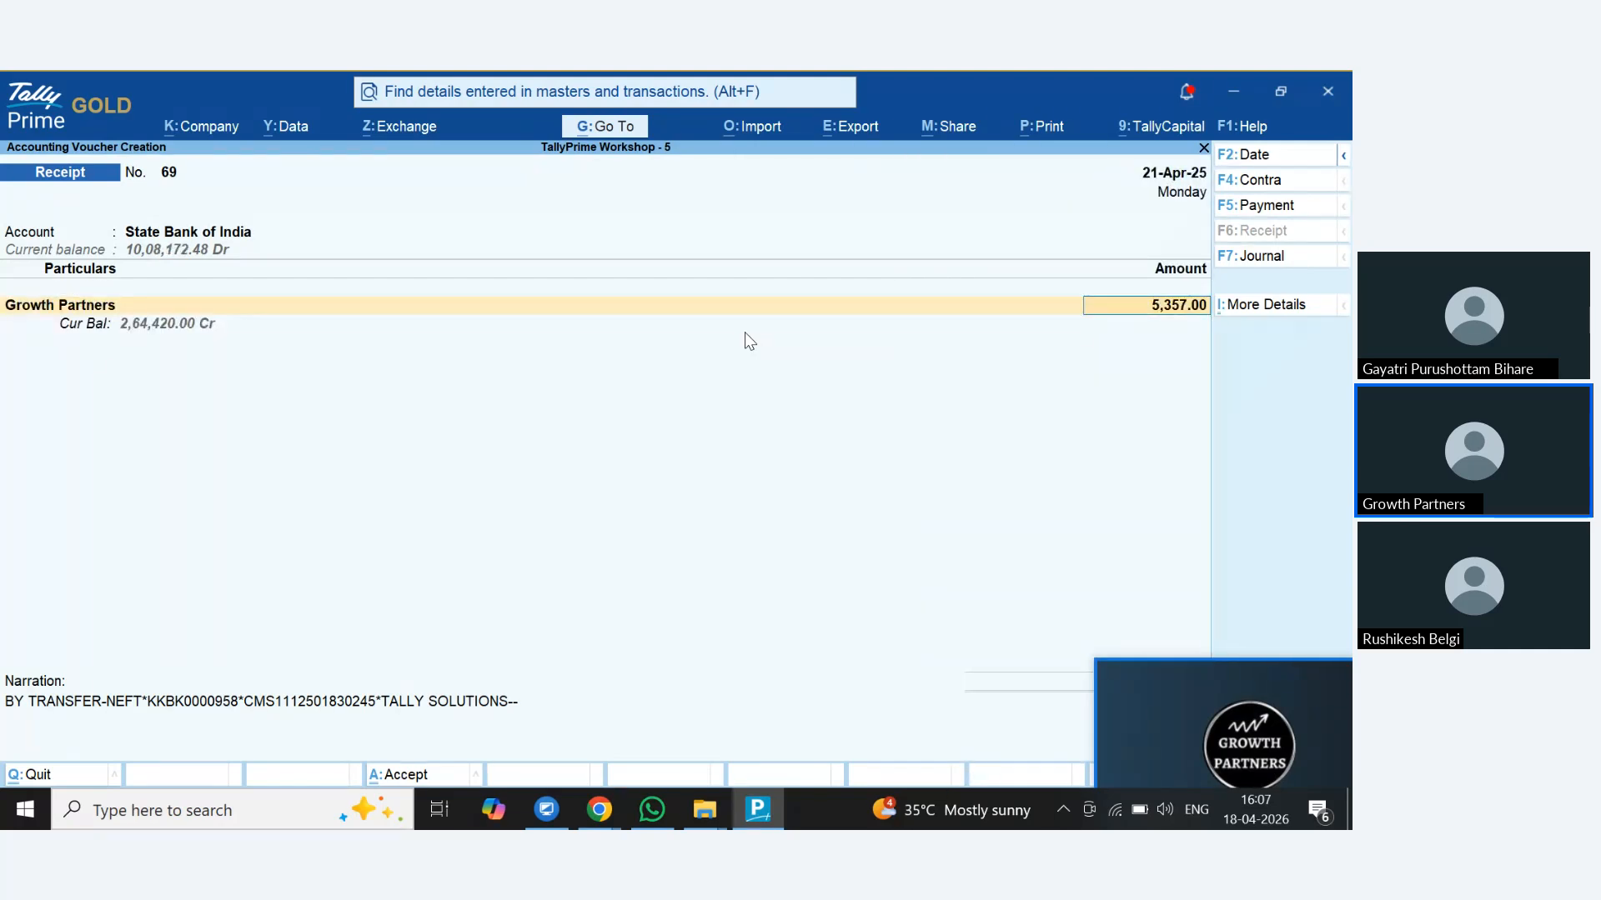
# Allocate the 5,357.00 receipt On Account in the bill-wise details and save the voucher with its bank narration
pyautogui.press('Return')
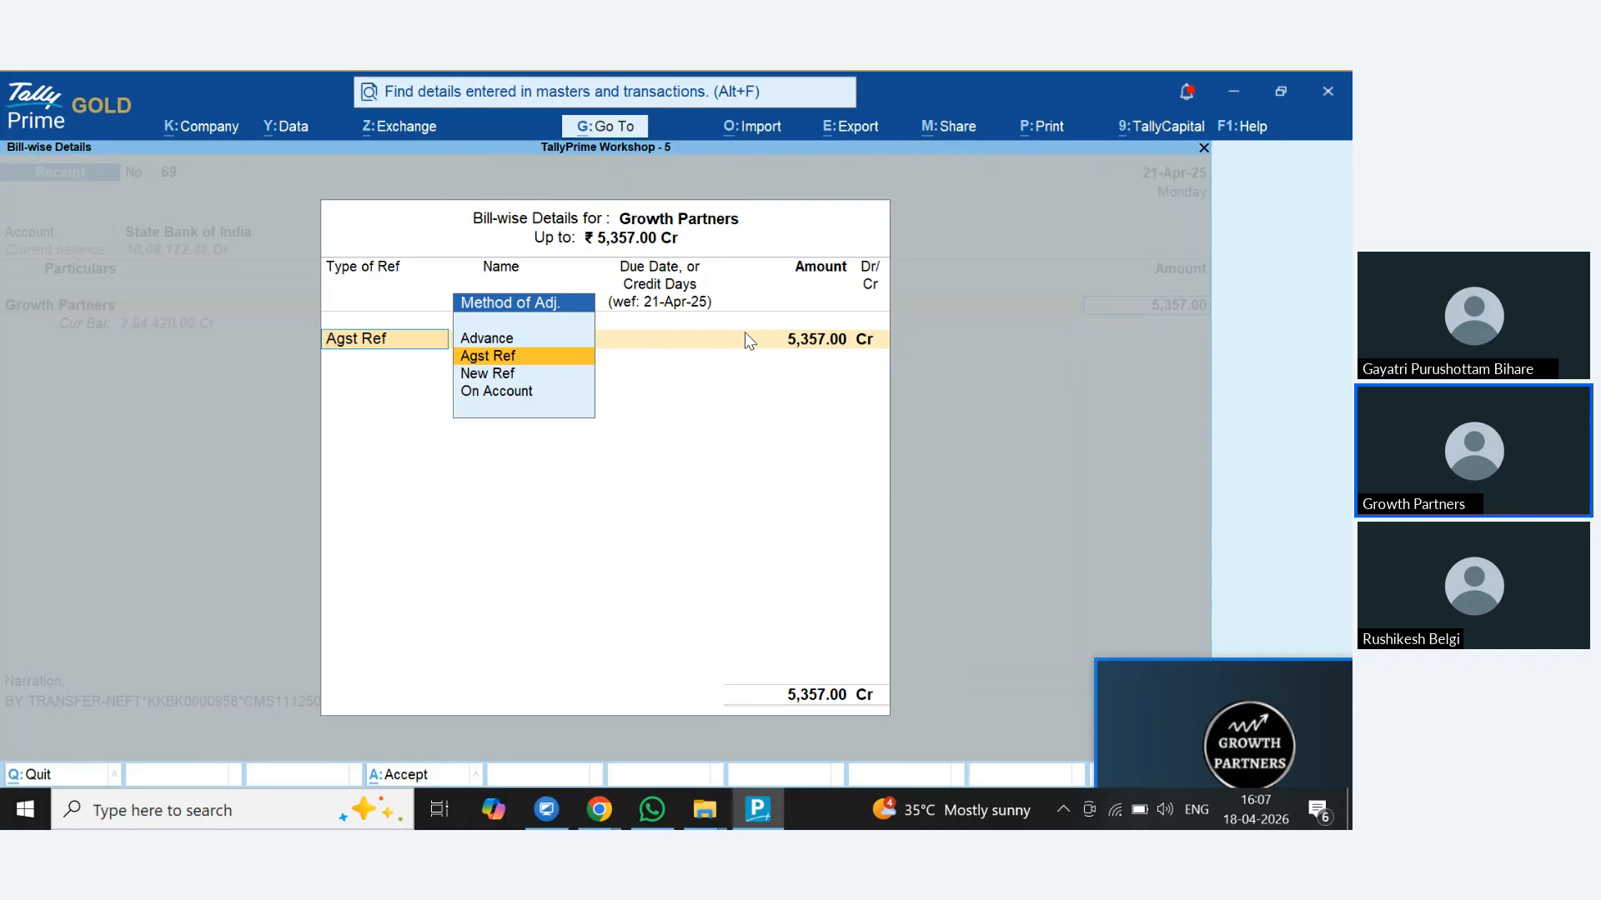
pyautogui.press('Return')
pyautogui.press('BackSpace')
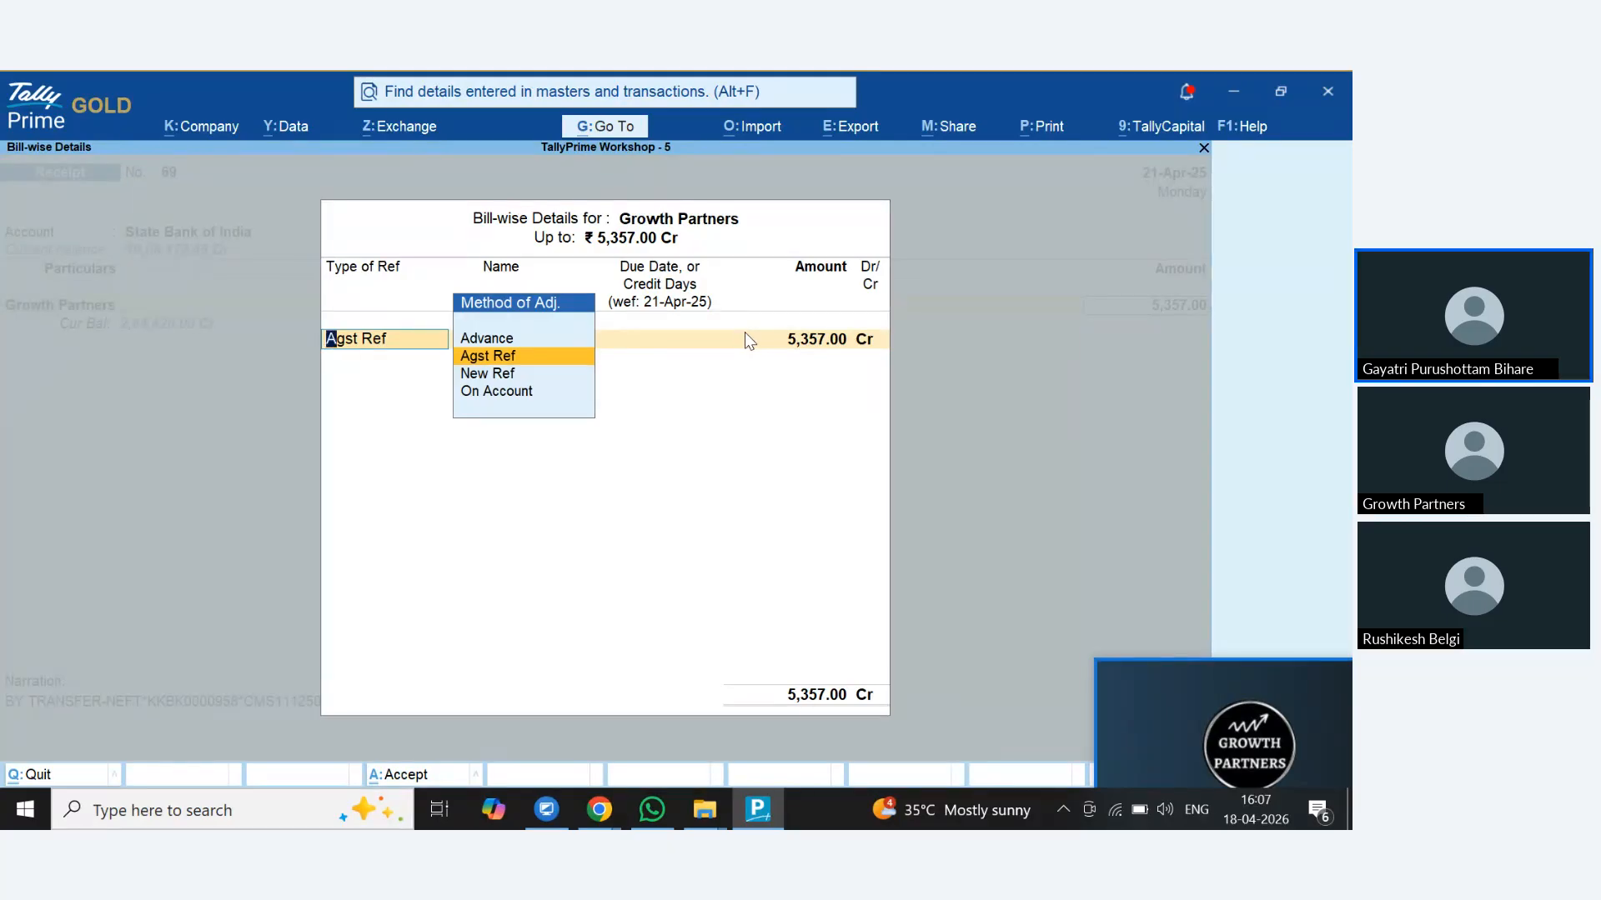
pyautogui.press('Down')
pyautogui.press('Down')
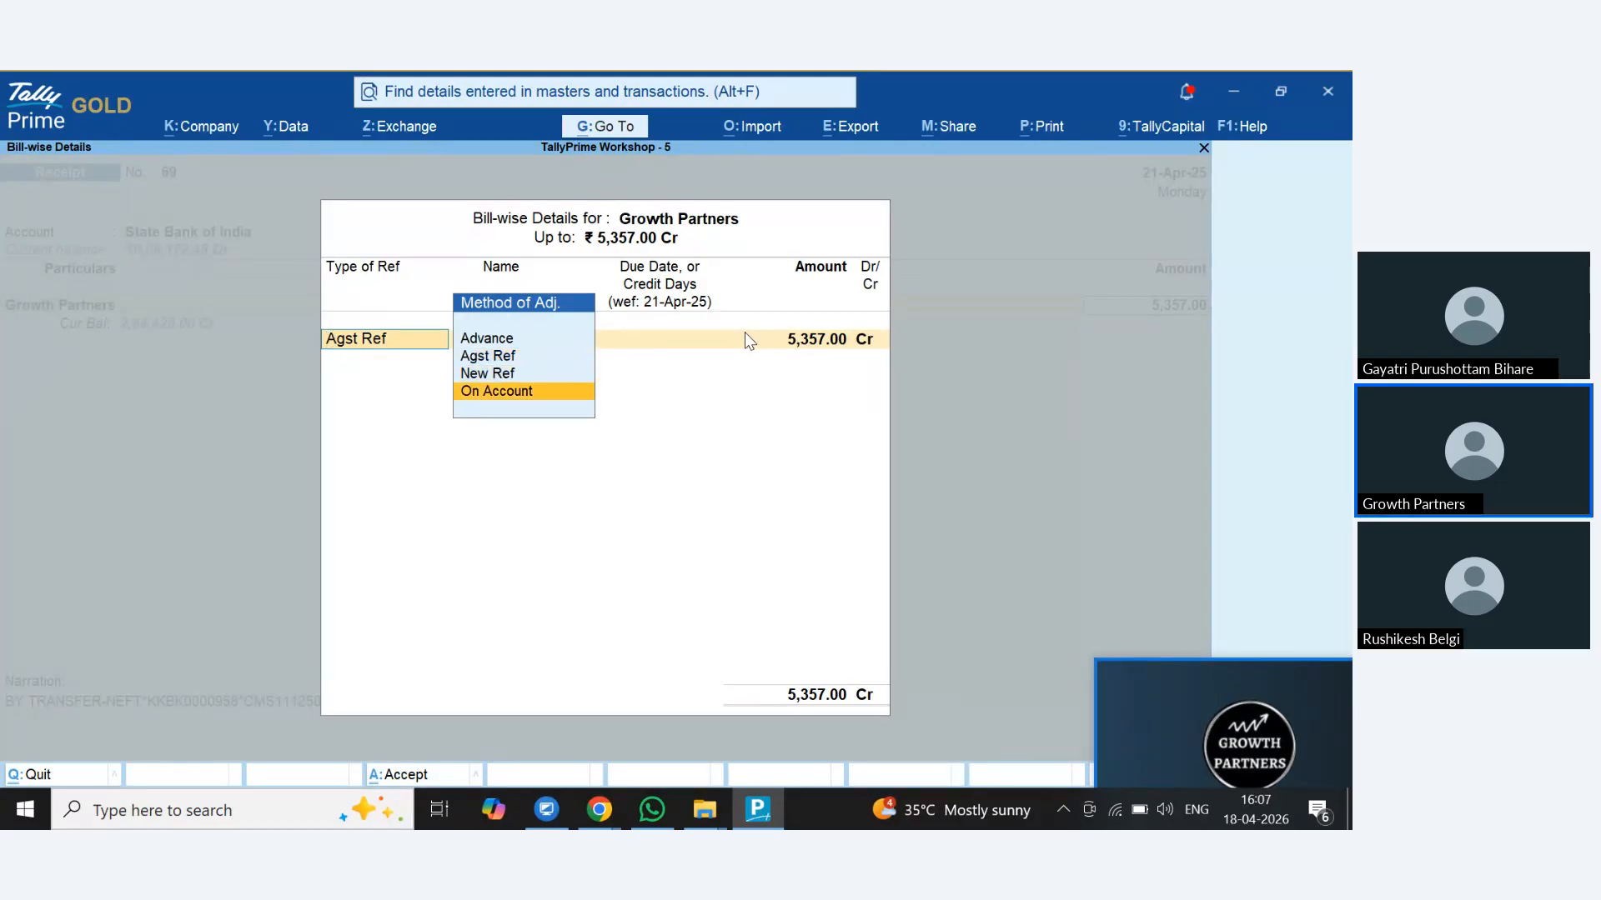
pyautogui.press('Return')
pyautogui.press('Return')
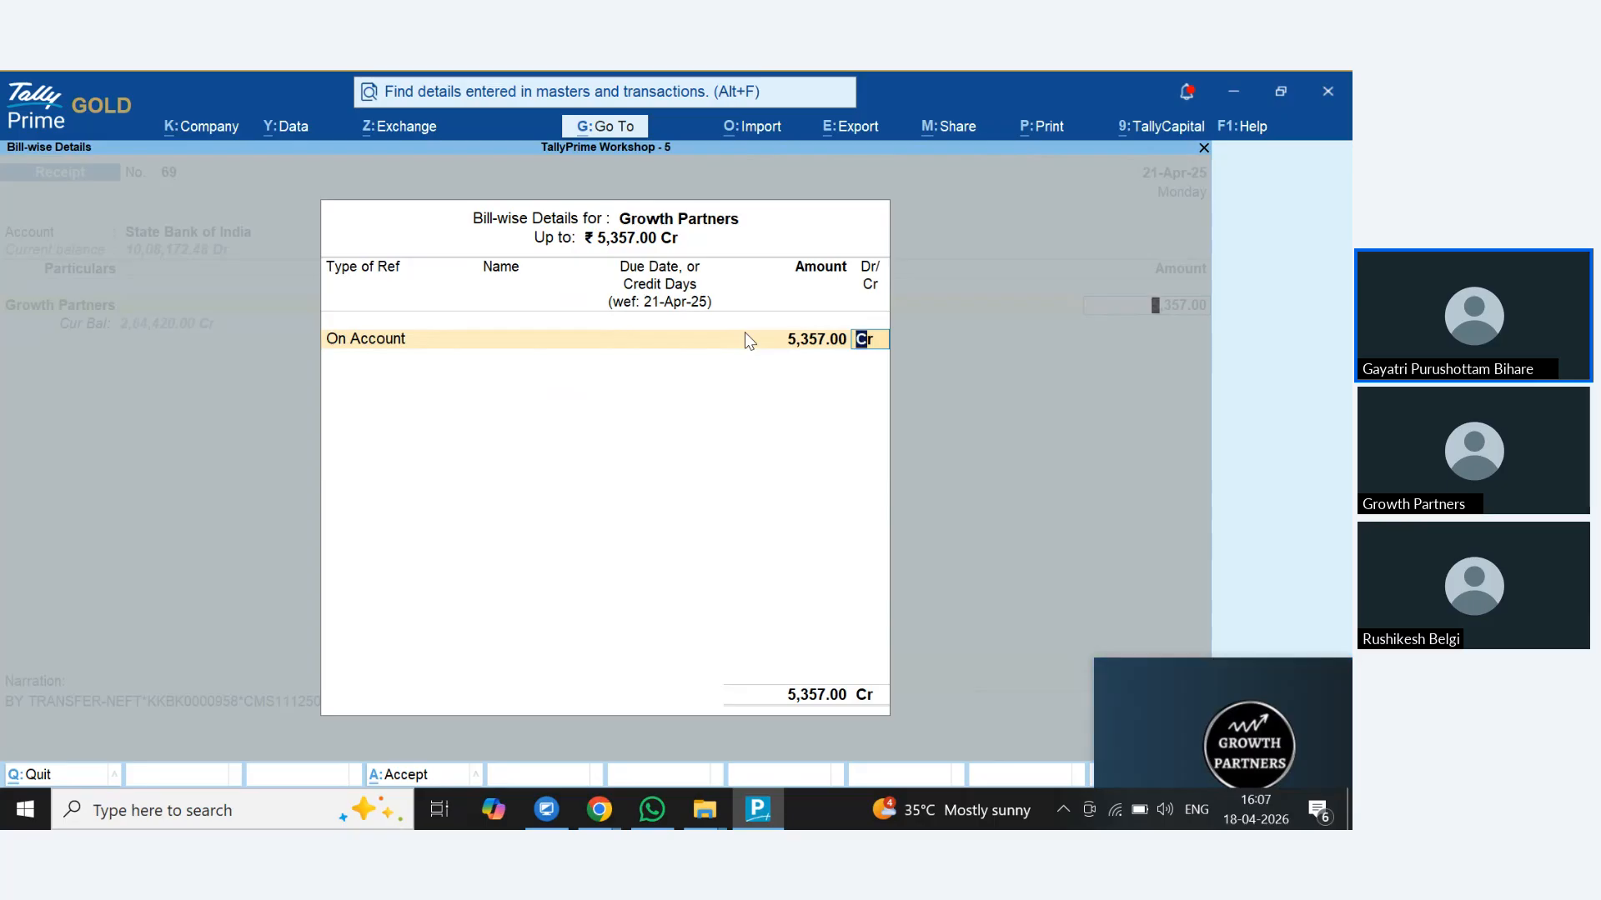
pyautogui.press('Return')
pyautogui.press('Return')
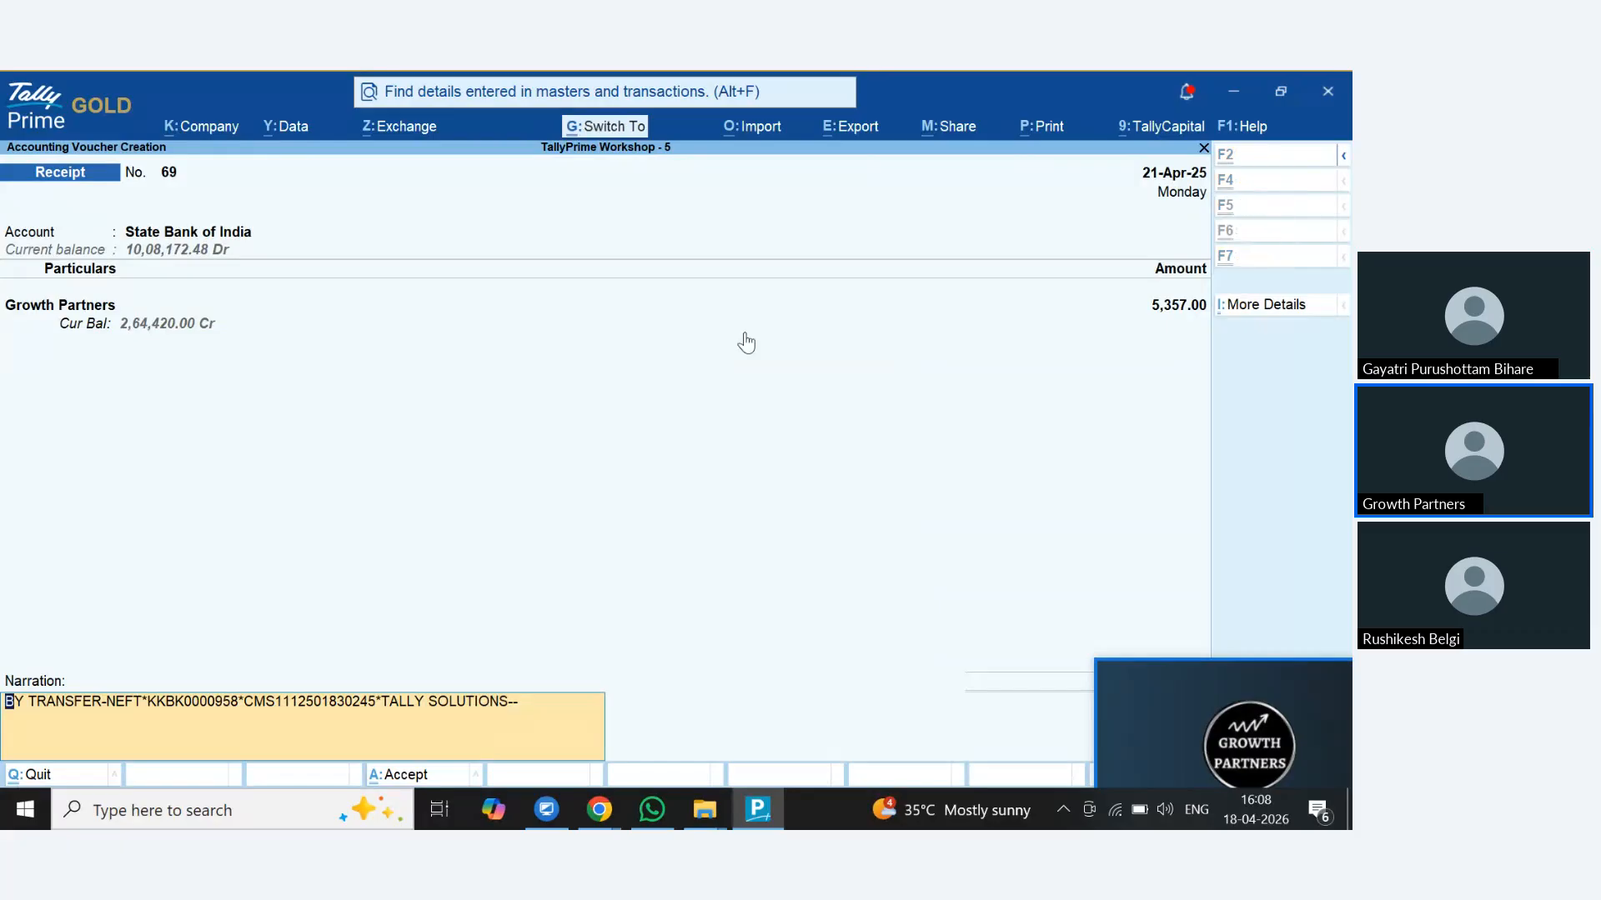
pyautogui.press('Return')
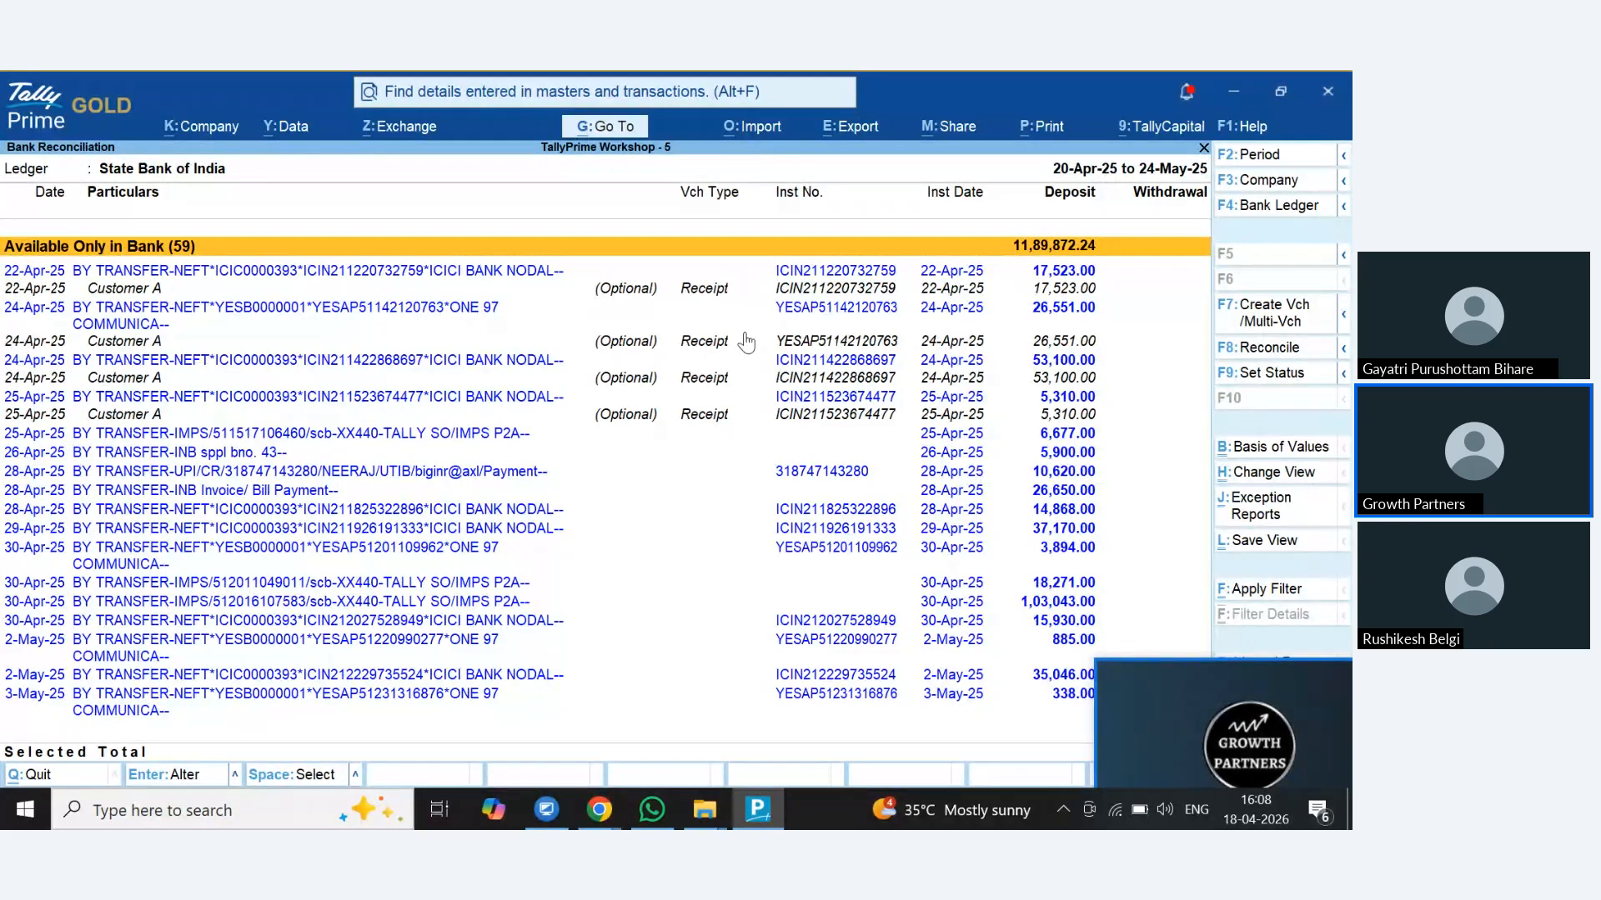
# Select the four NEFT deposits dated 22-Apr-25 to 25-Apr-25 and start multiple voucher creation for them
pyautogui.press('Down')
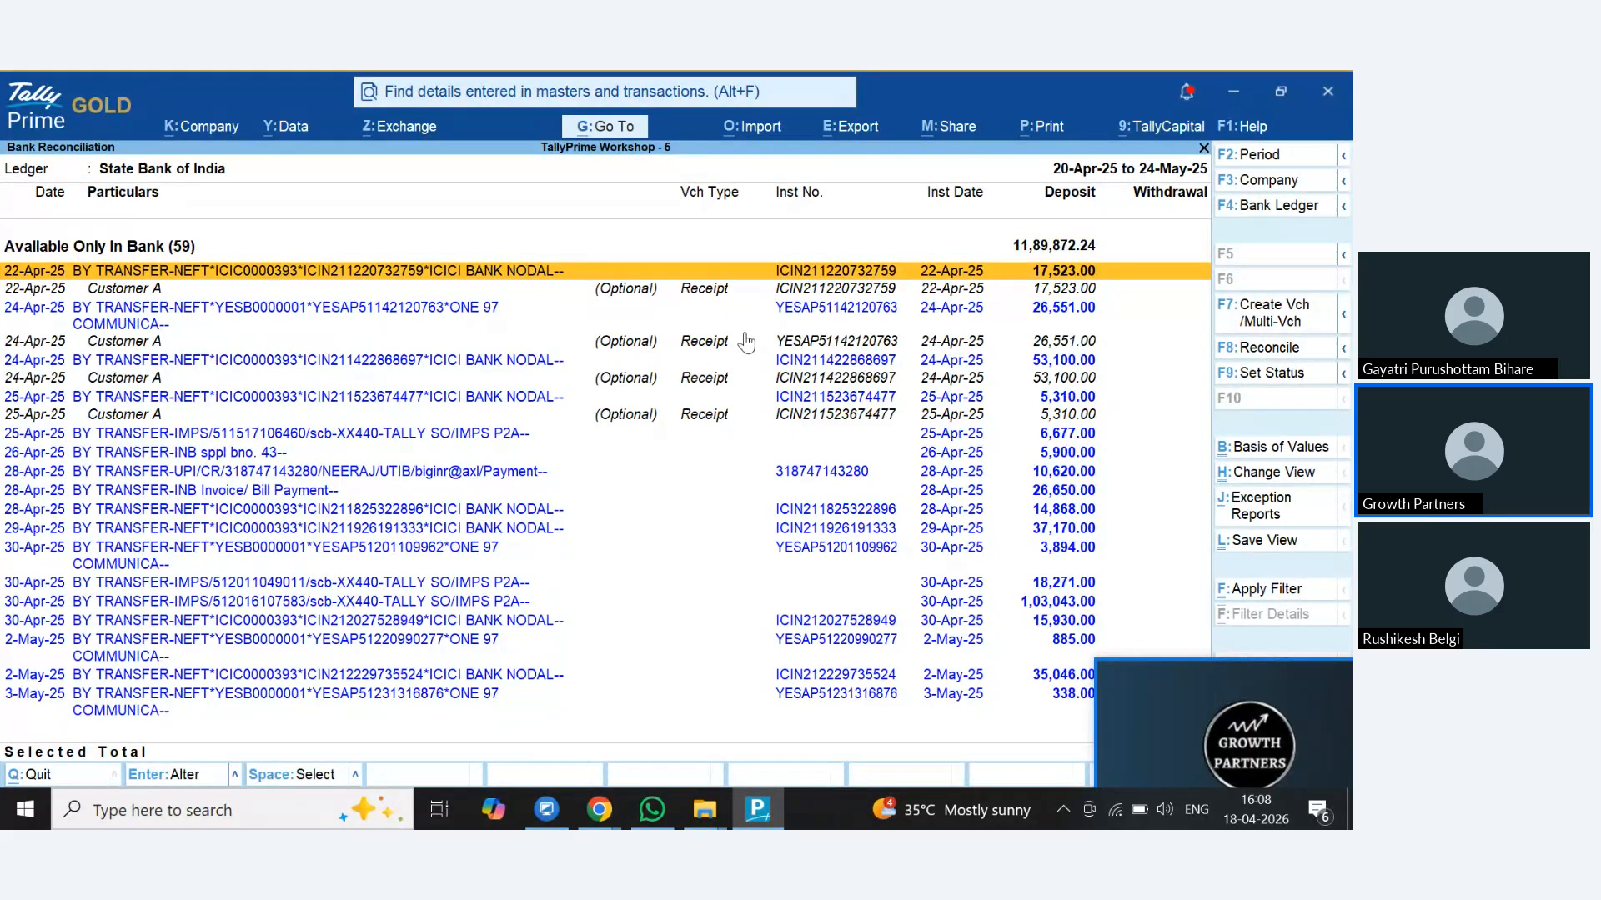
pyautogui.press('space')
pyautogui.press('space')
pyautogui.press('space')
pyautogui.press('space')
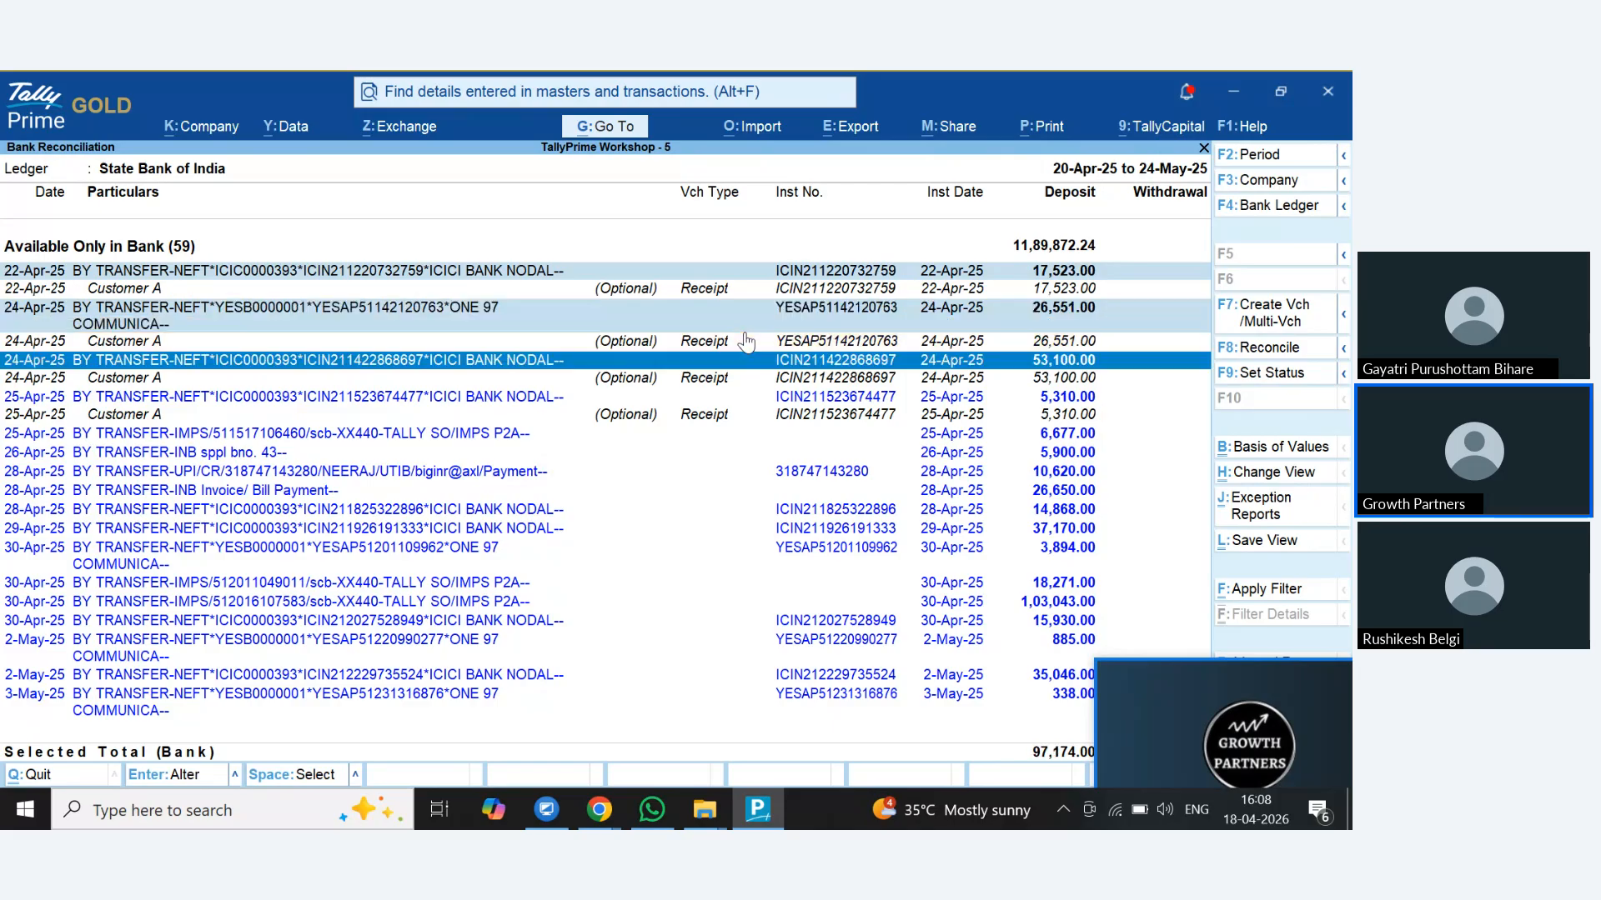
pyautogui.press('Down')
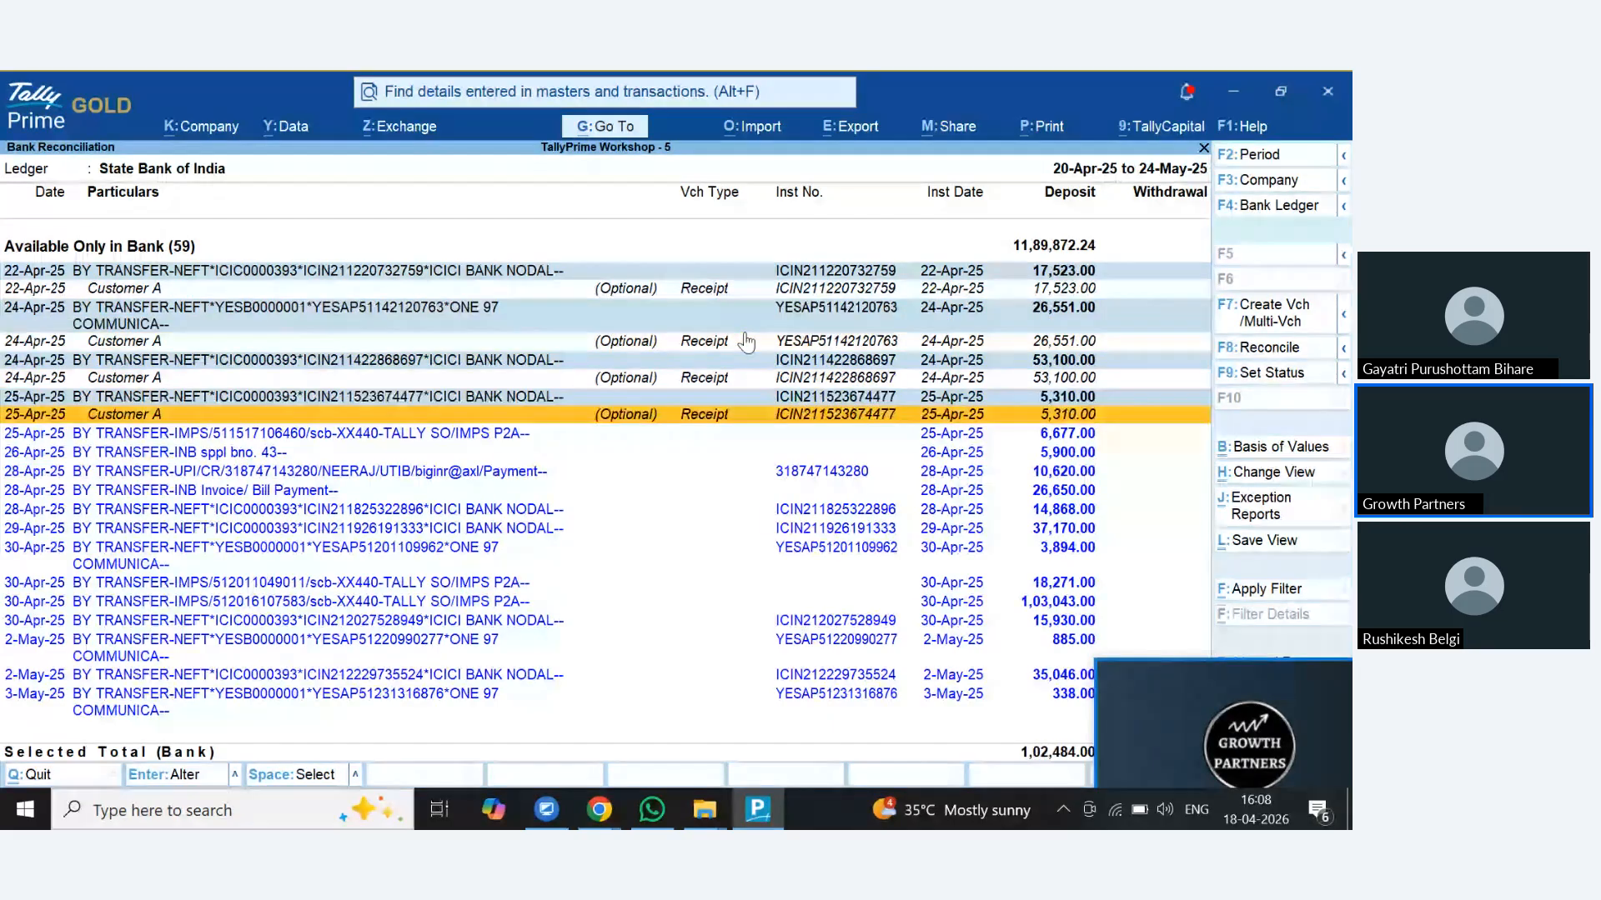
pyautogui.click(1267, 323)
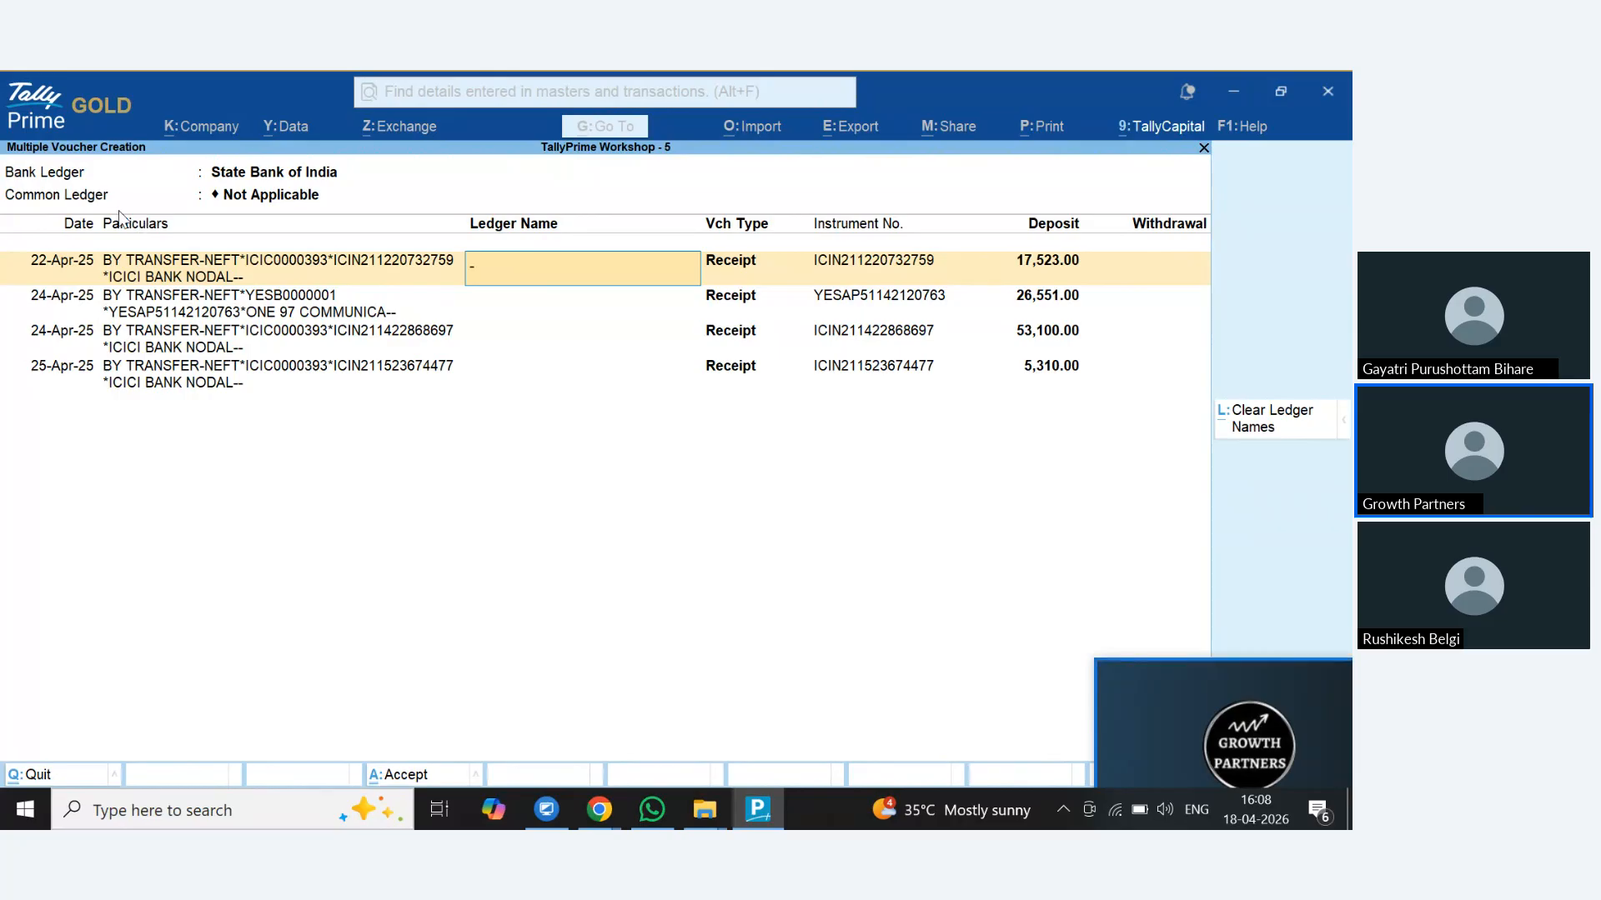
# Set Customer A as the common ledger for the four receipts and accept the multiple voucher creation
pyautogui.click(234, 201)
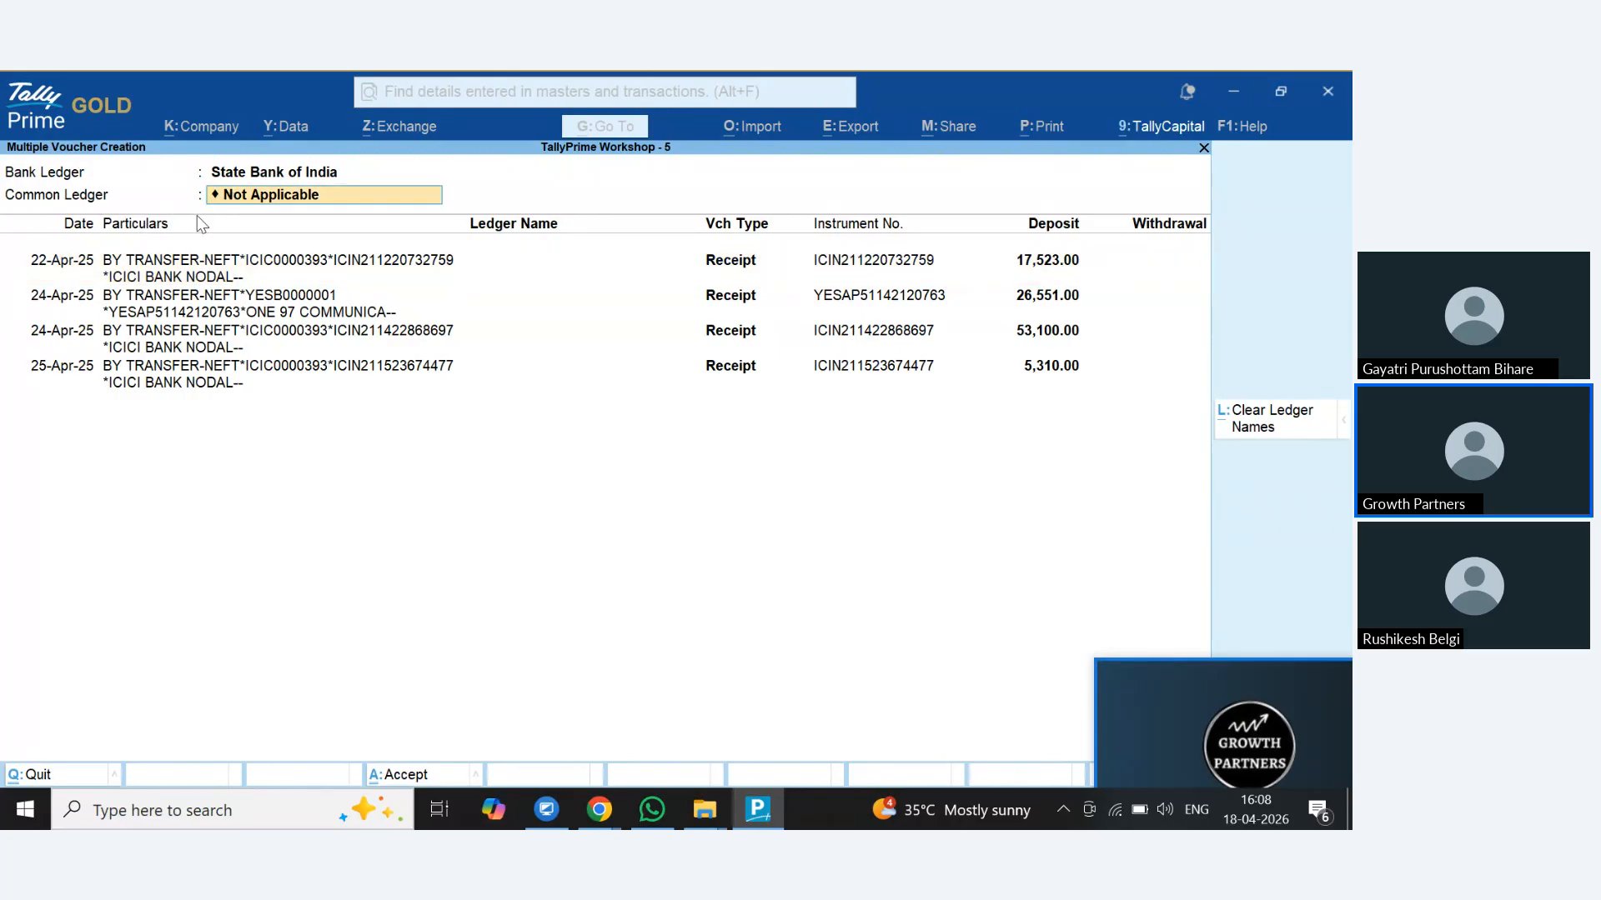
pyautogui.press('BackSpace')
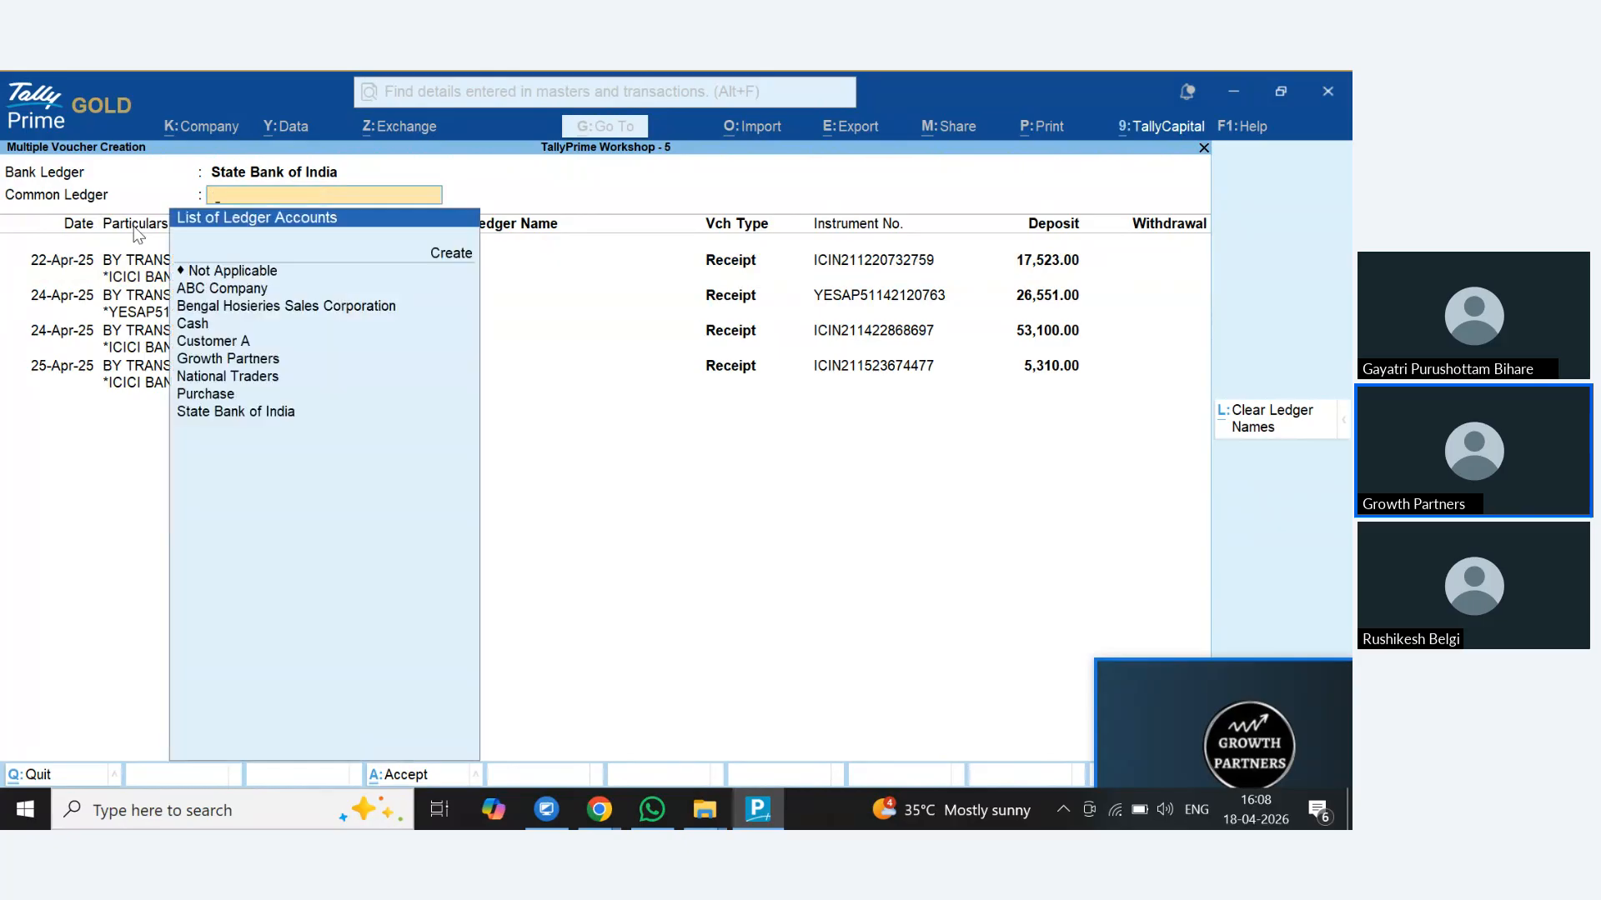
pyautogui.press('Down')
pyautogui.press('Down')
pyautogui.press('Down')
pyautogui.press('Down')
pyautogui.press('Down')
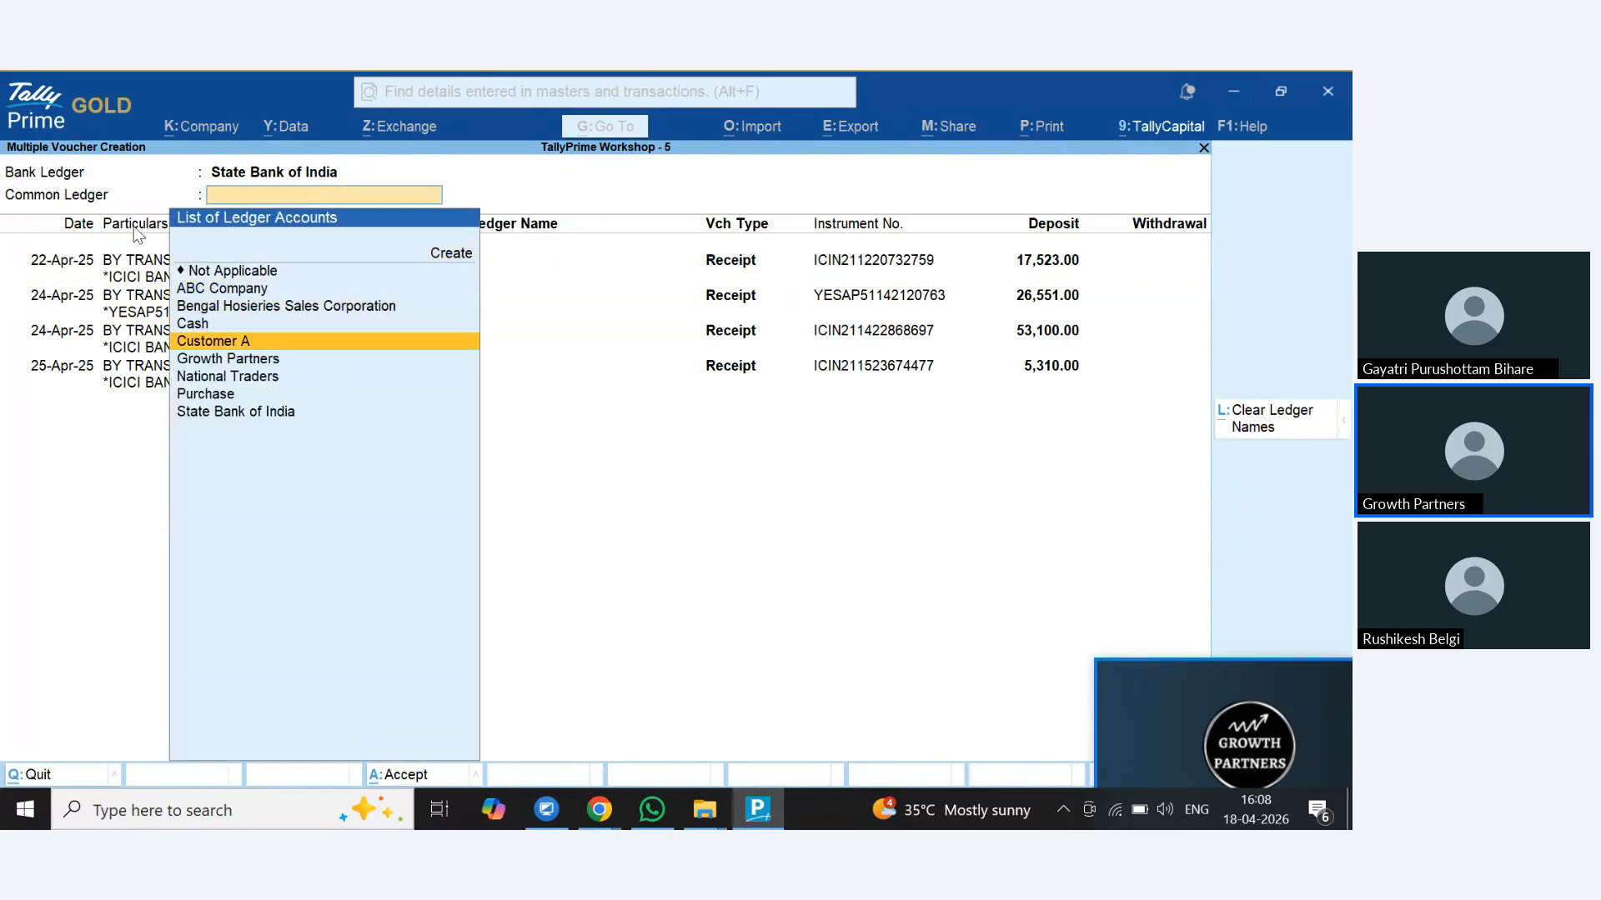
pyautogui.press('Return')
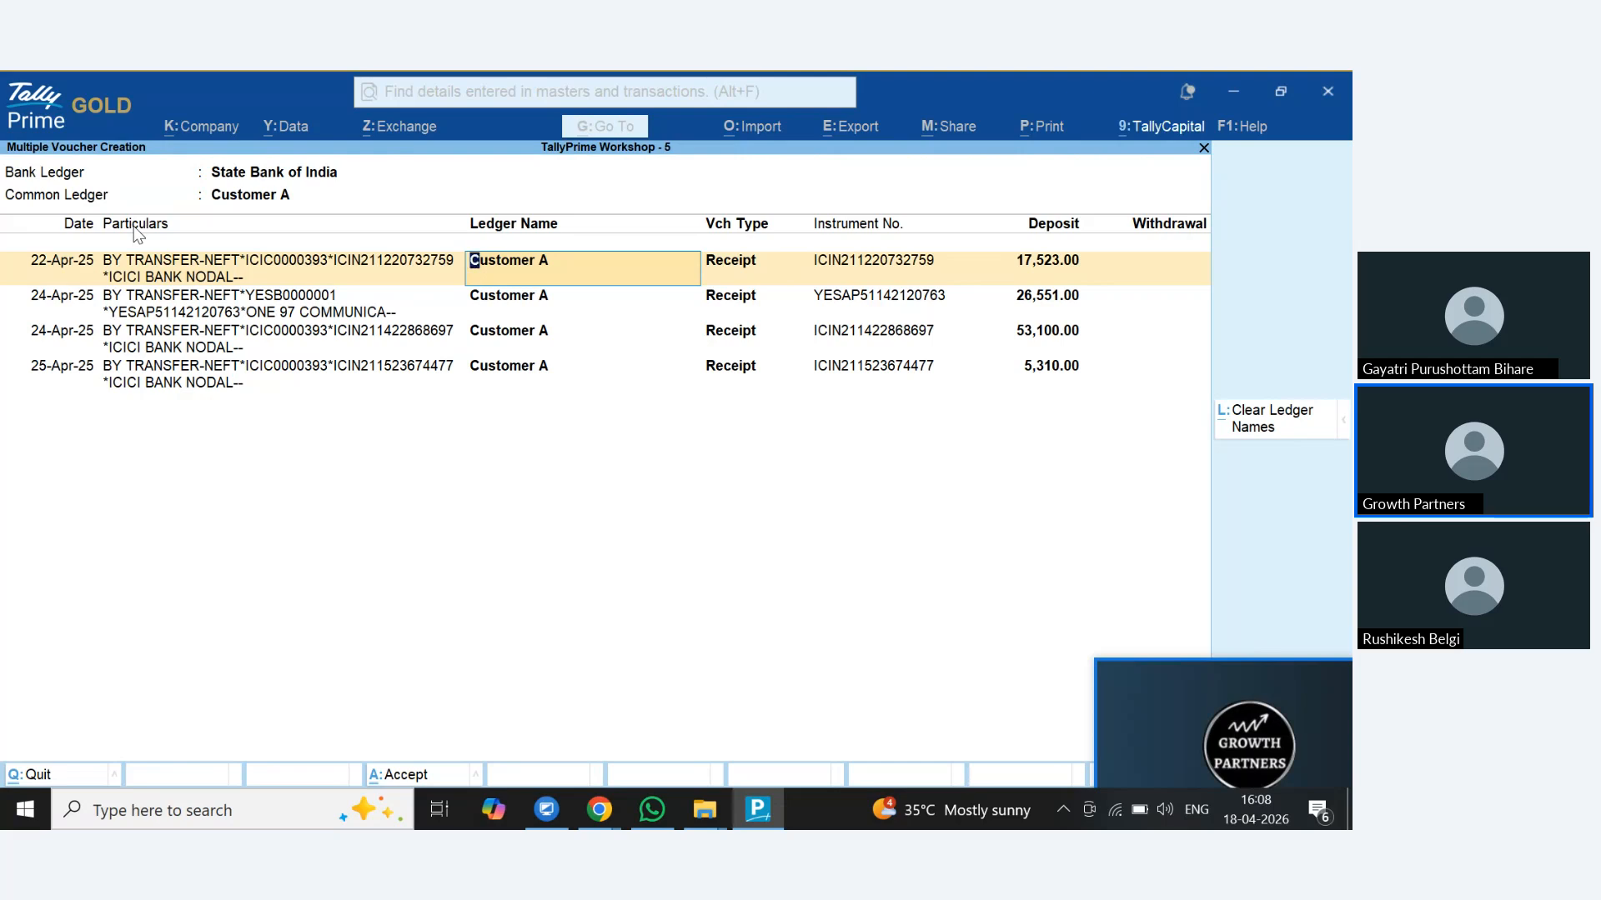
pyautogui.hotkey('ctrl', 'a')
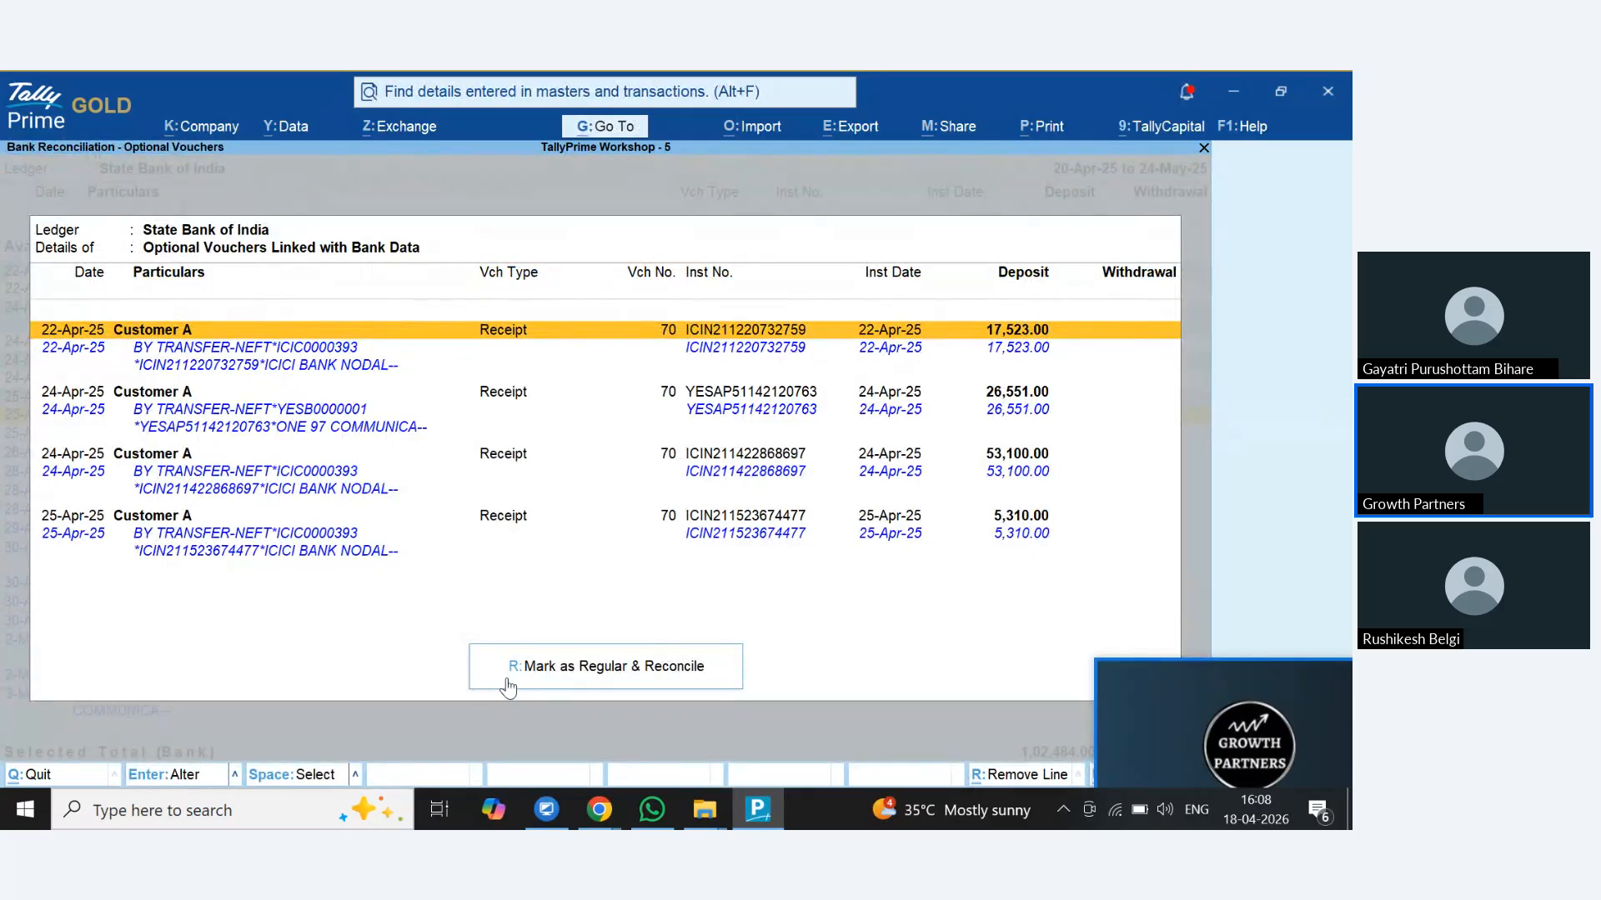
# Mark the four linked Customer A optional receipts as regular and reconcile them, then return to the bank entries
pyautogui.click(575, 679)
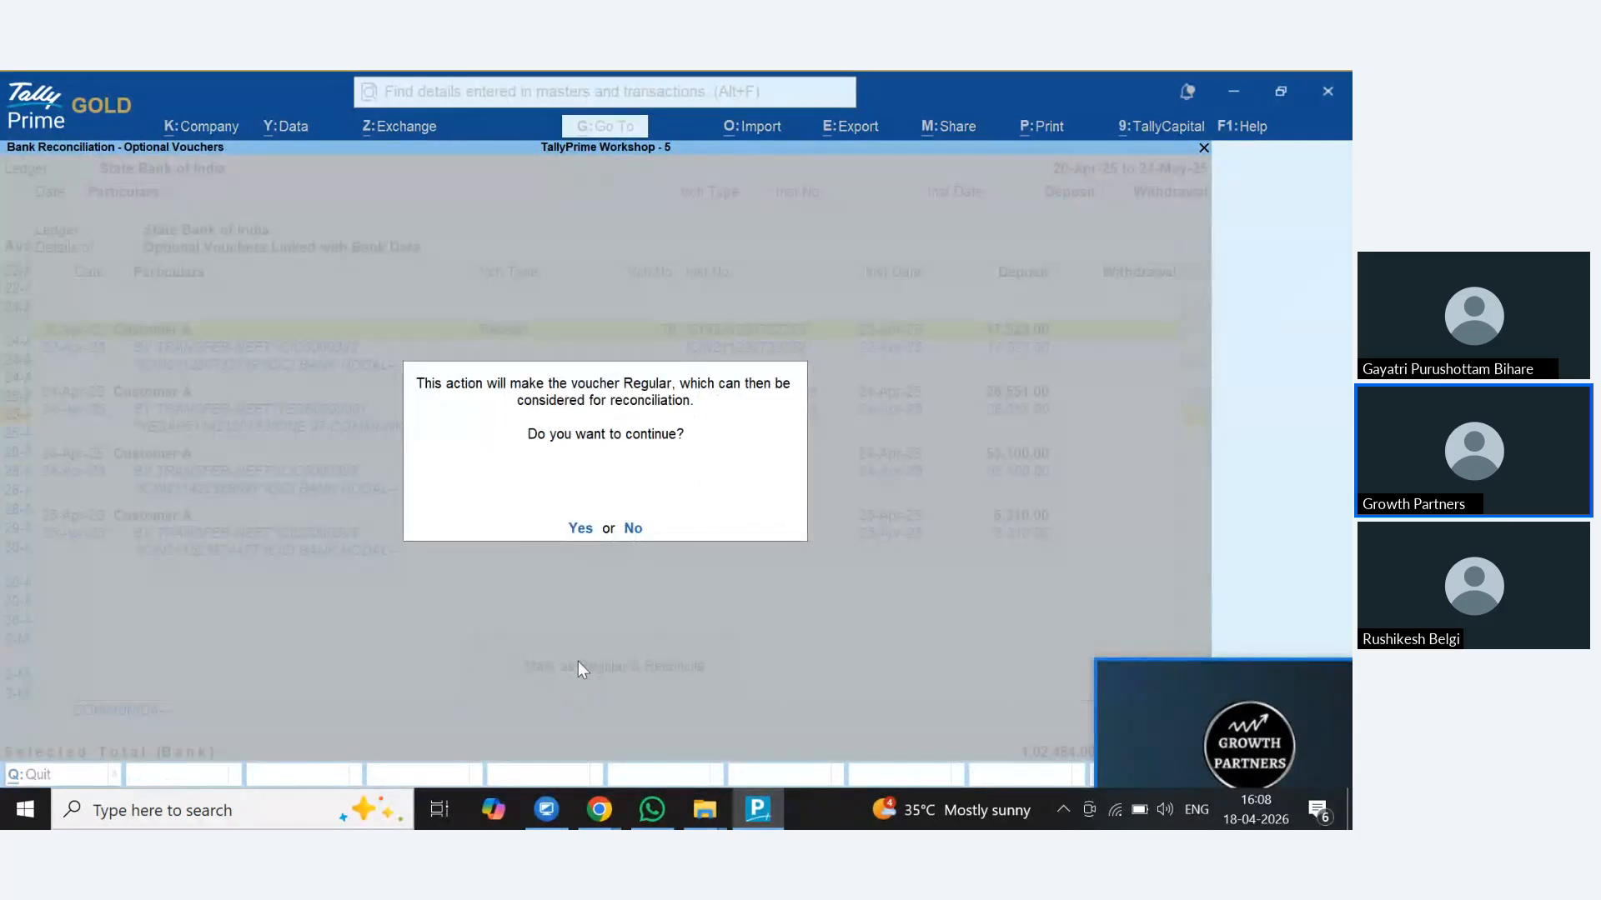
pyautogui.click(583, 529)
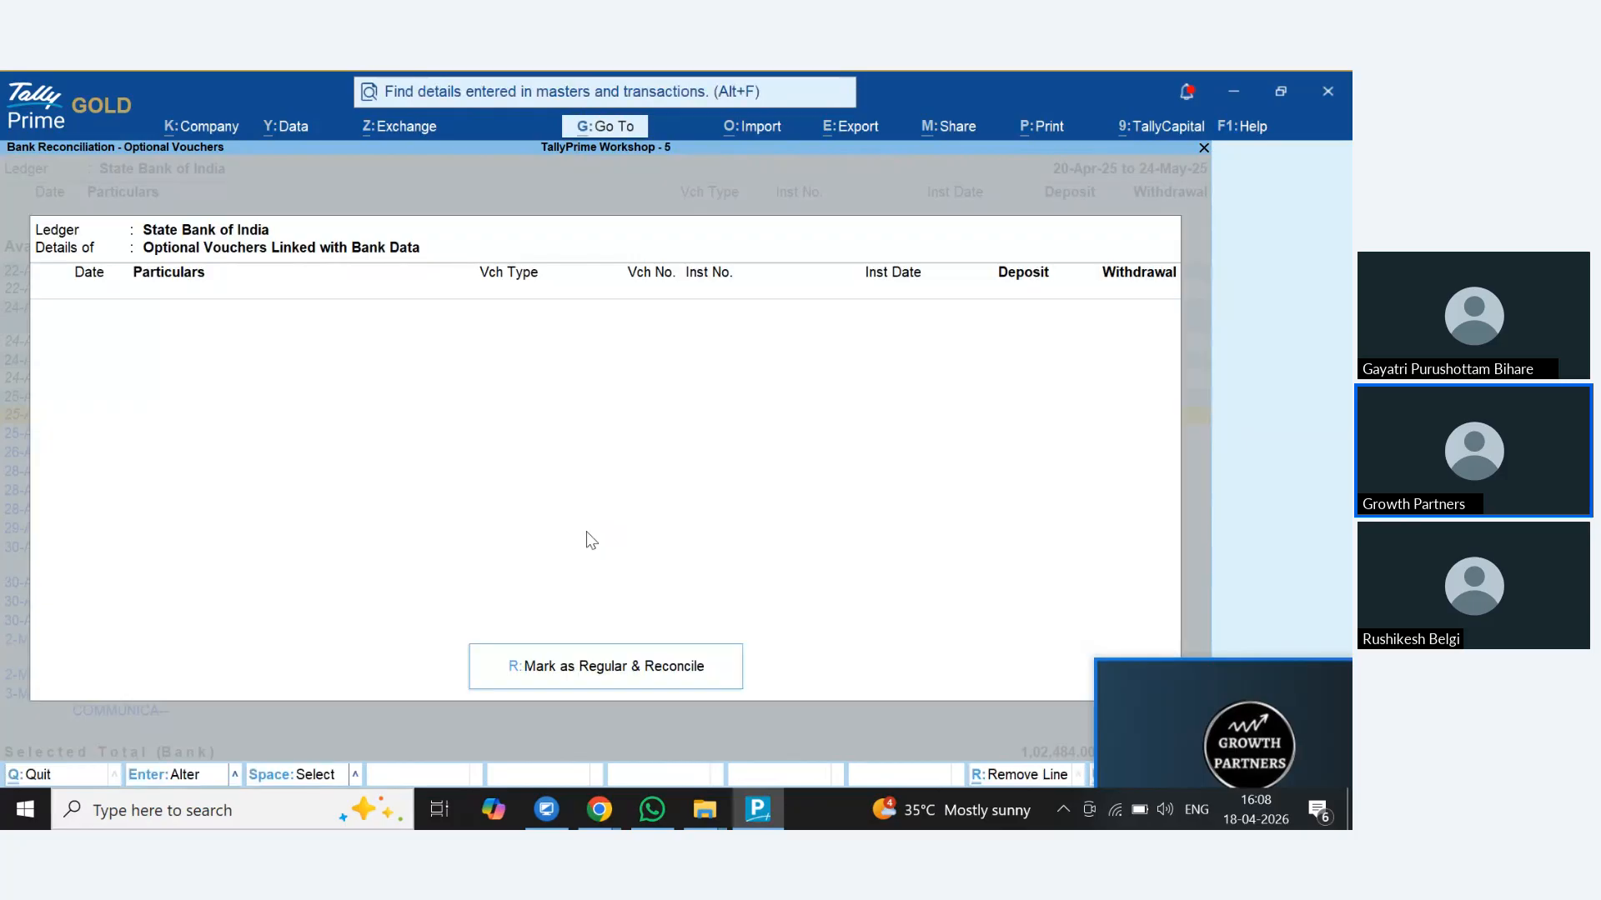
pyautogui.press('Escape')
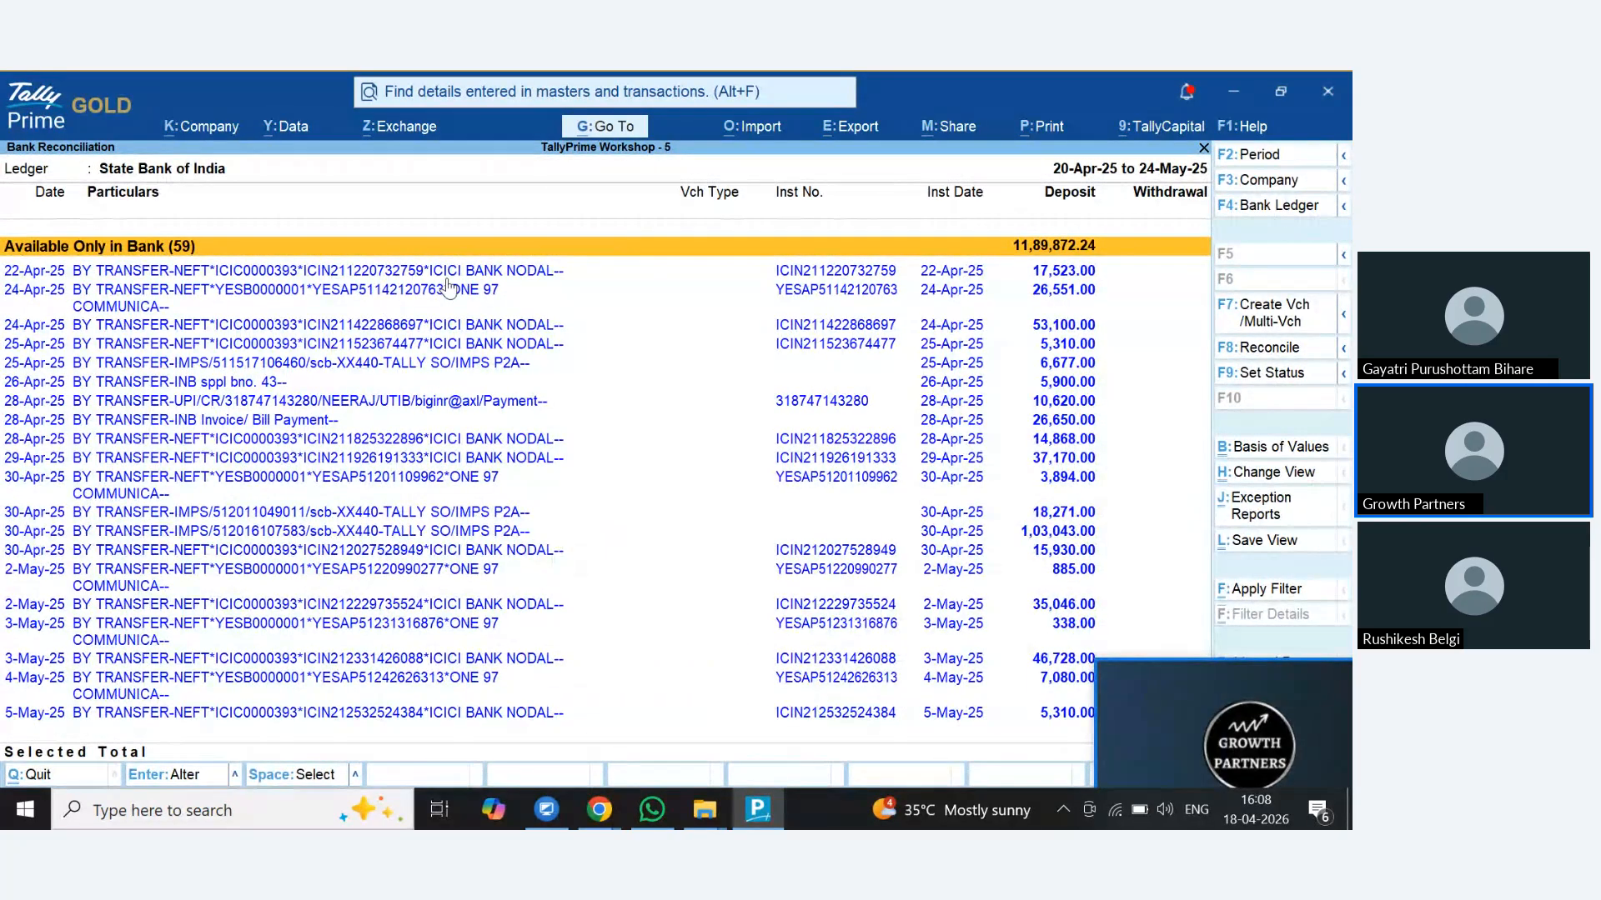
# Select the 53,100.00, 5,310.00 and 6,677.00 deposits of 24 and 25-Apr-25 and start multiple voucher creation for them
pyautogui.press('Down')
pyautogui.click(438, 328)
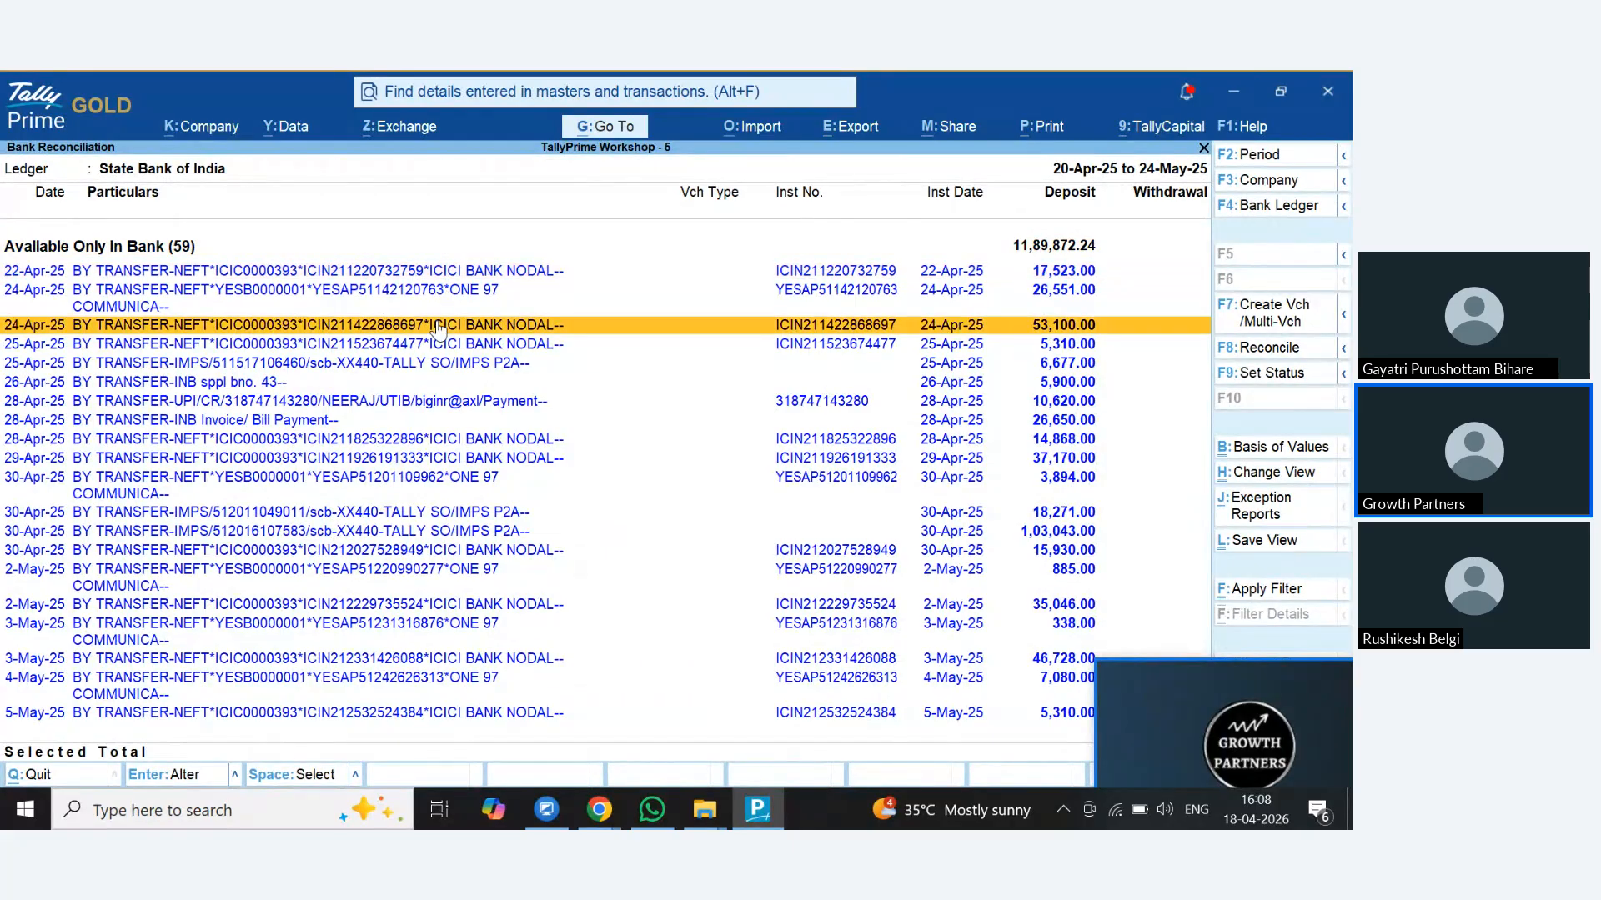
pyautogui.hotkey('shift', 'Down')
pyautogui.hotkey('shift', 'Down')
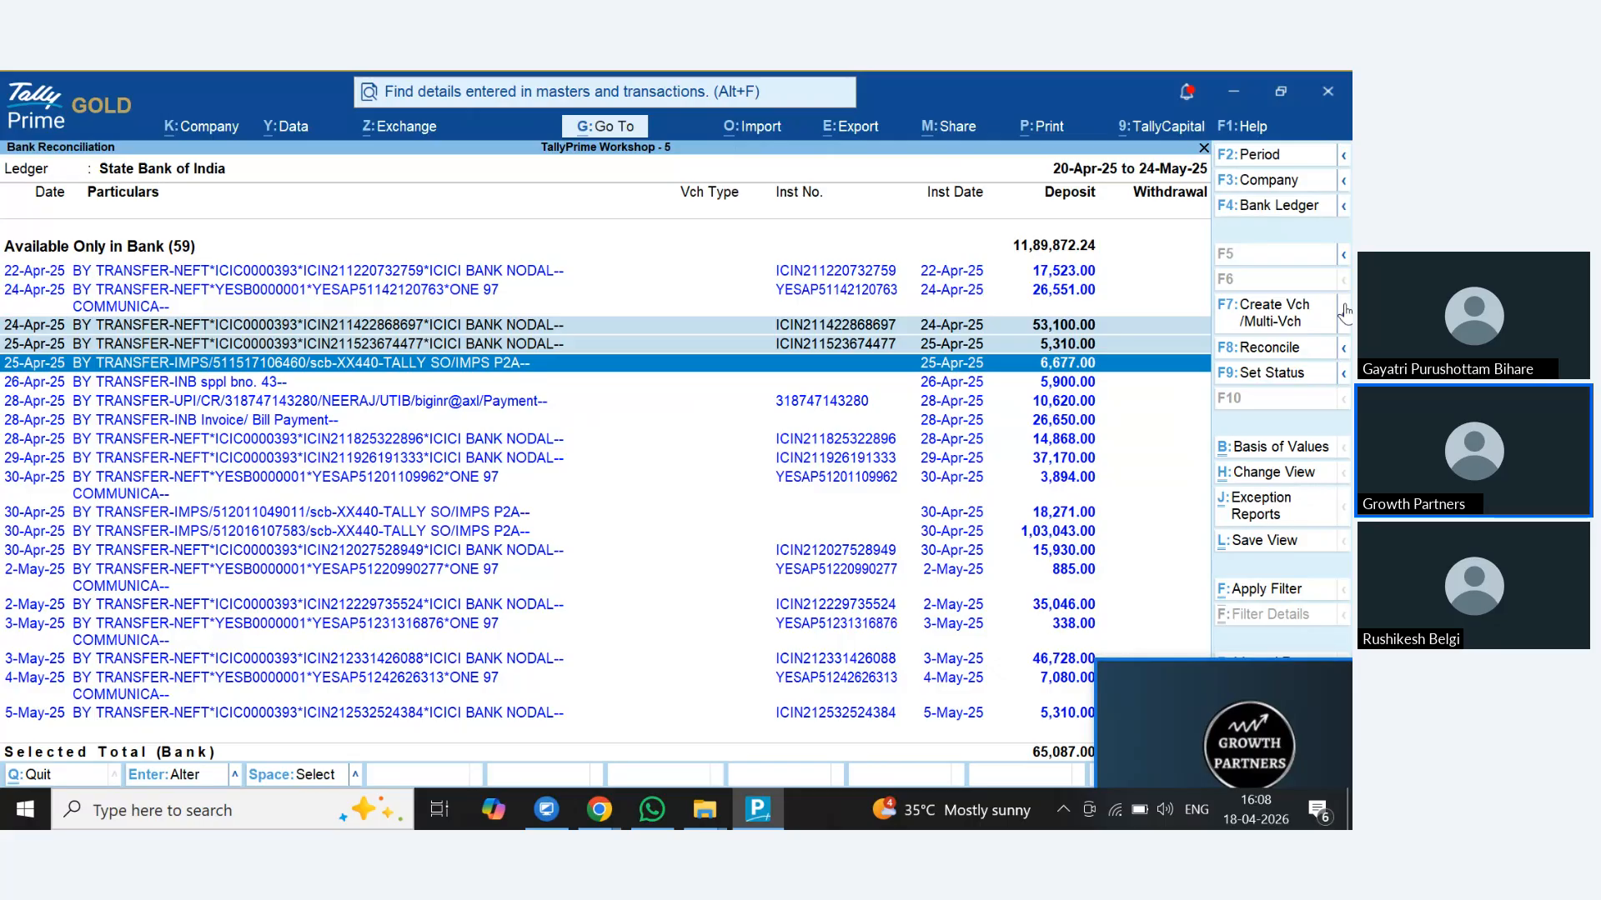
pyautogui.click(1243, 322)
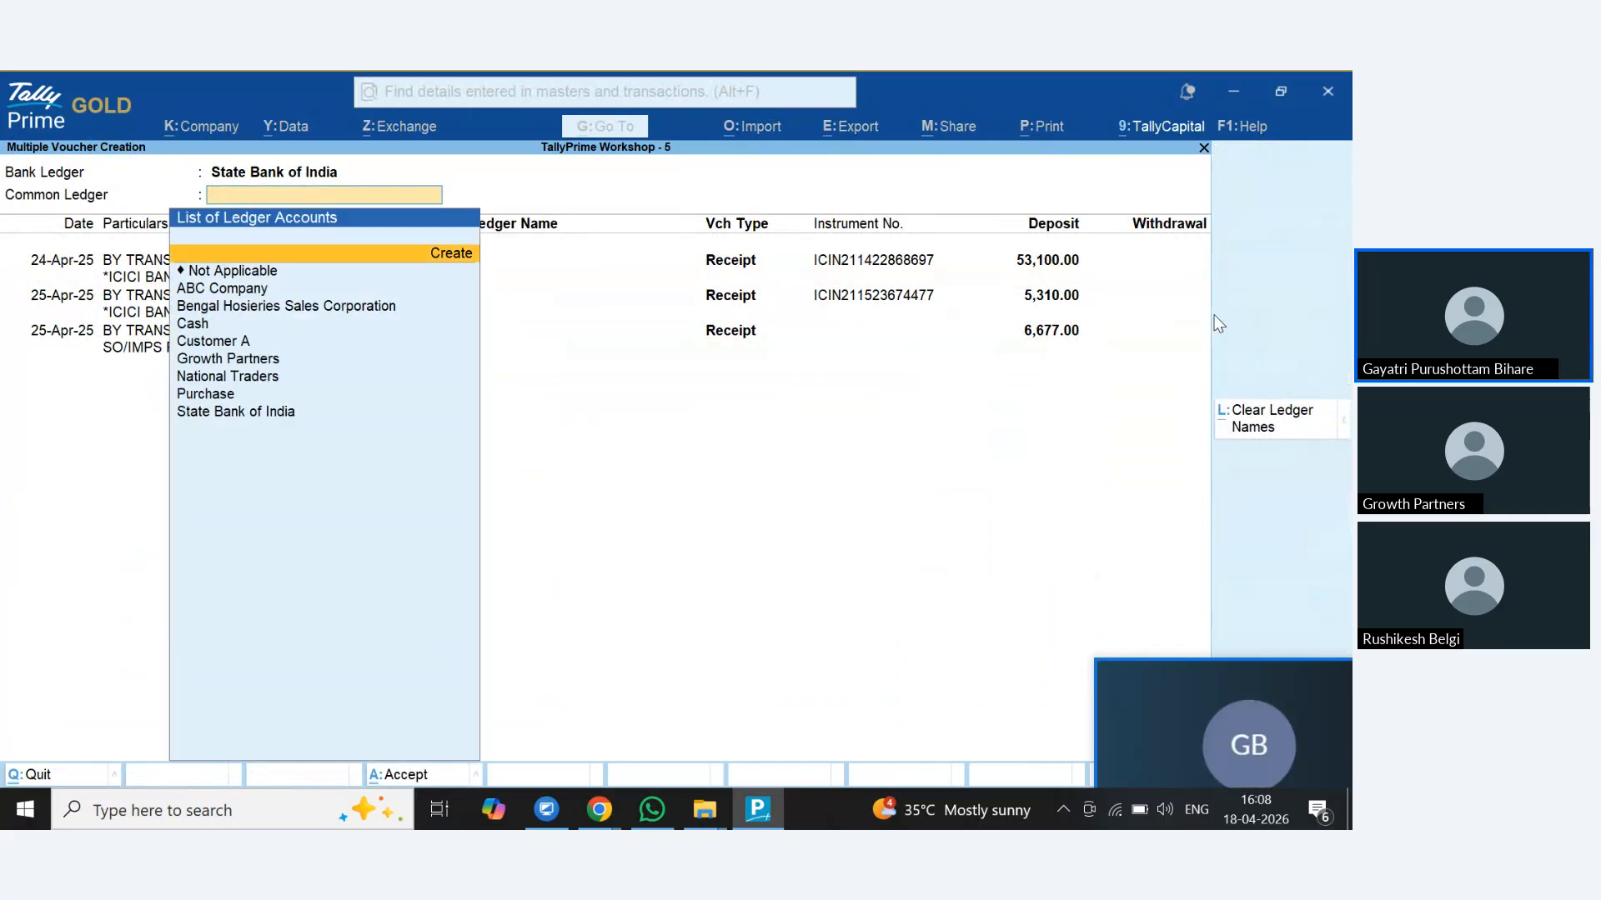
# Create the three receipts with Bengal Hosieries Sales Corporation as common ledger, and mark them as regular and reconcile them
pyautogui.press('Down')
pyautogui.press('Down')
pyautogui.press('Return')
pyautogui.press('Return')
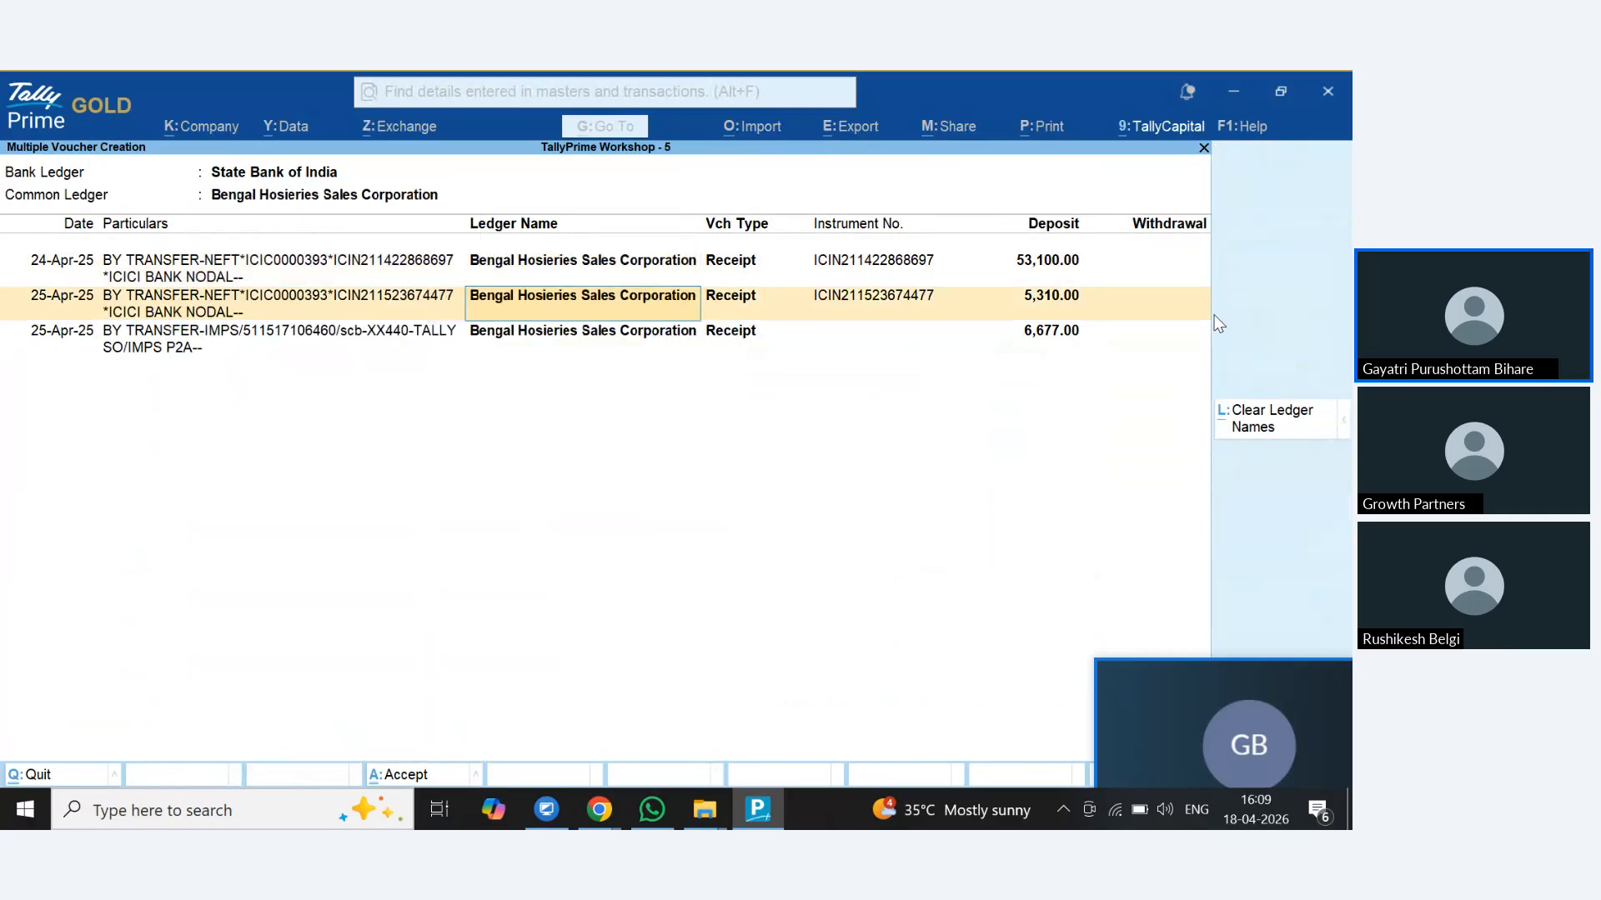
pyautogui.hotkey('ctrl', 'a')
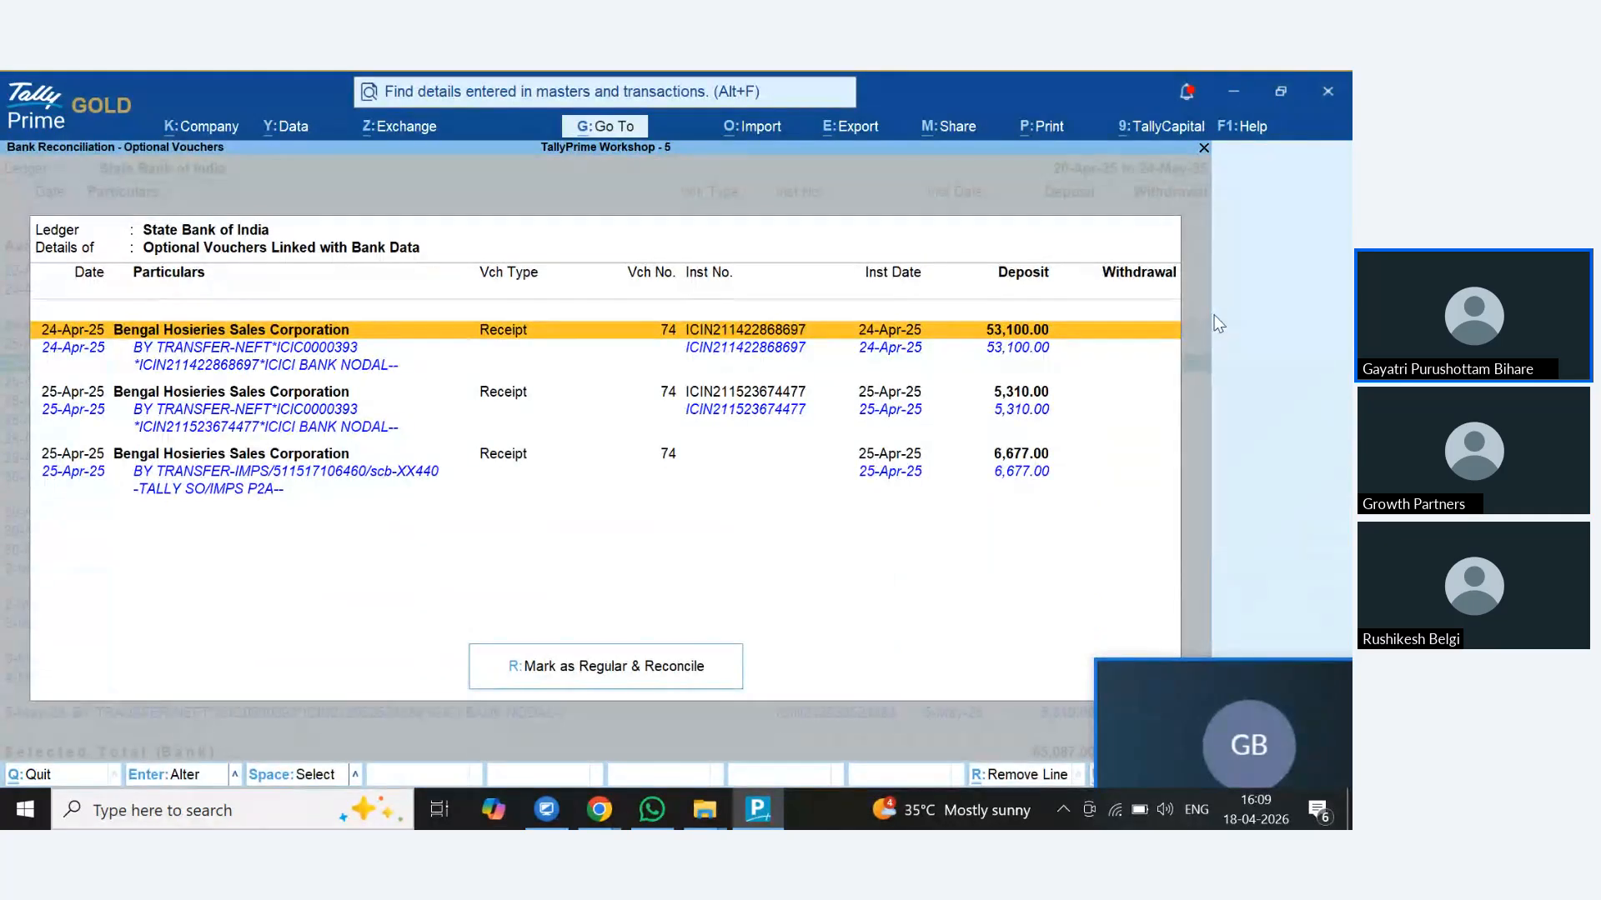
pyautogui.click(682, 655)
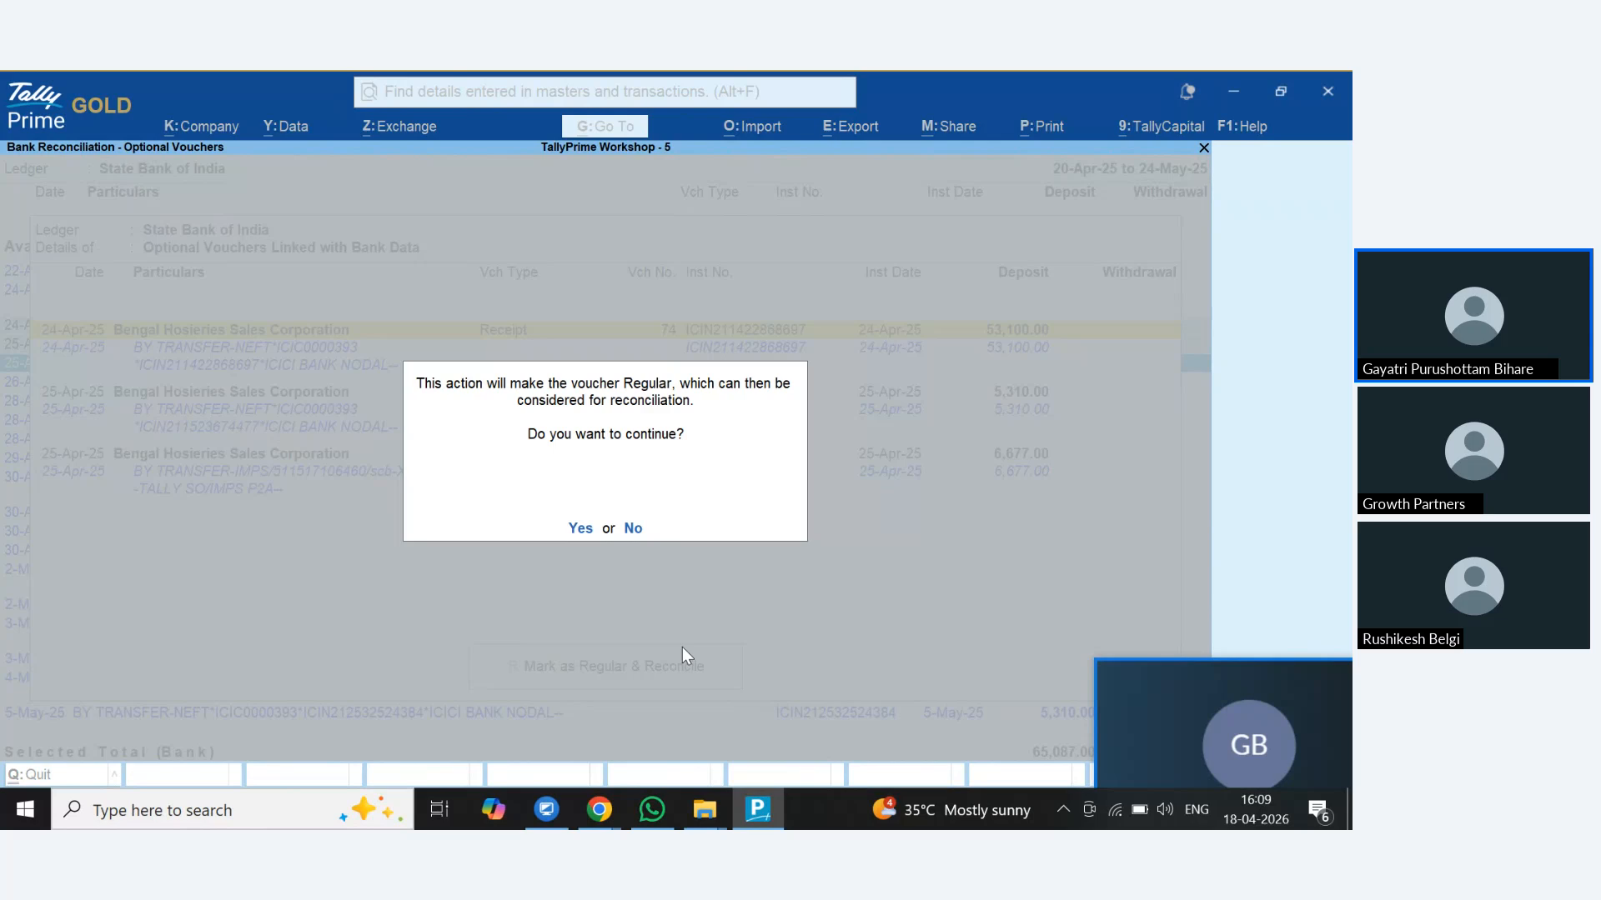
pyautogui.click(580, 530)
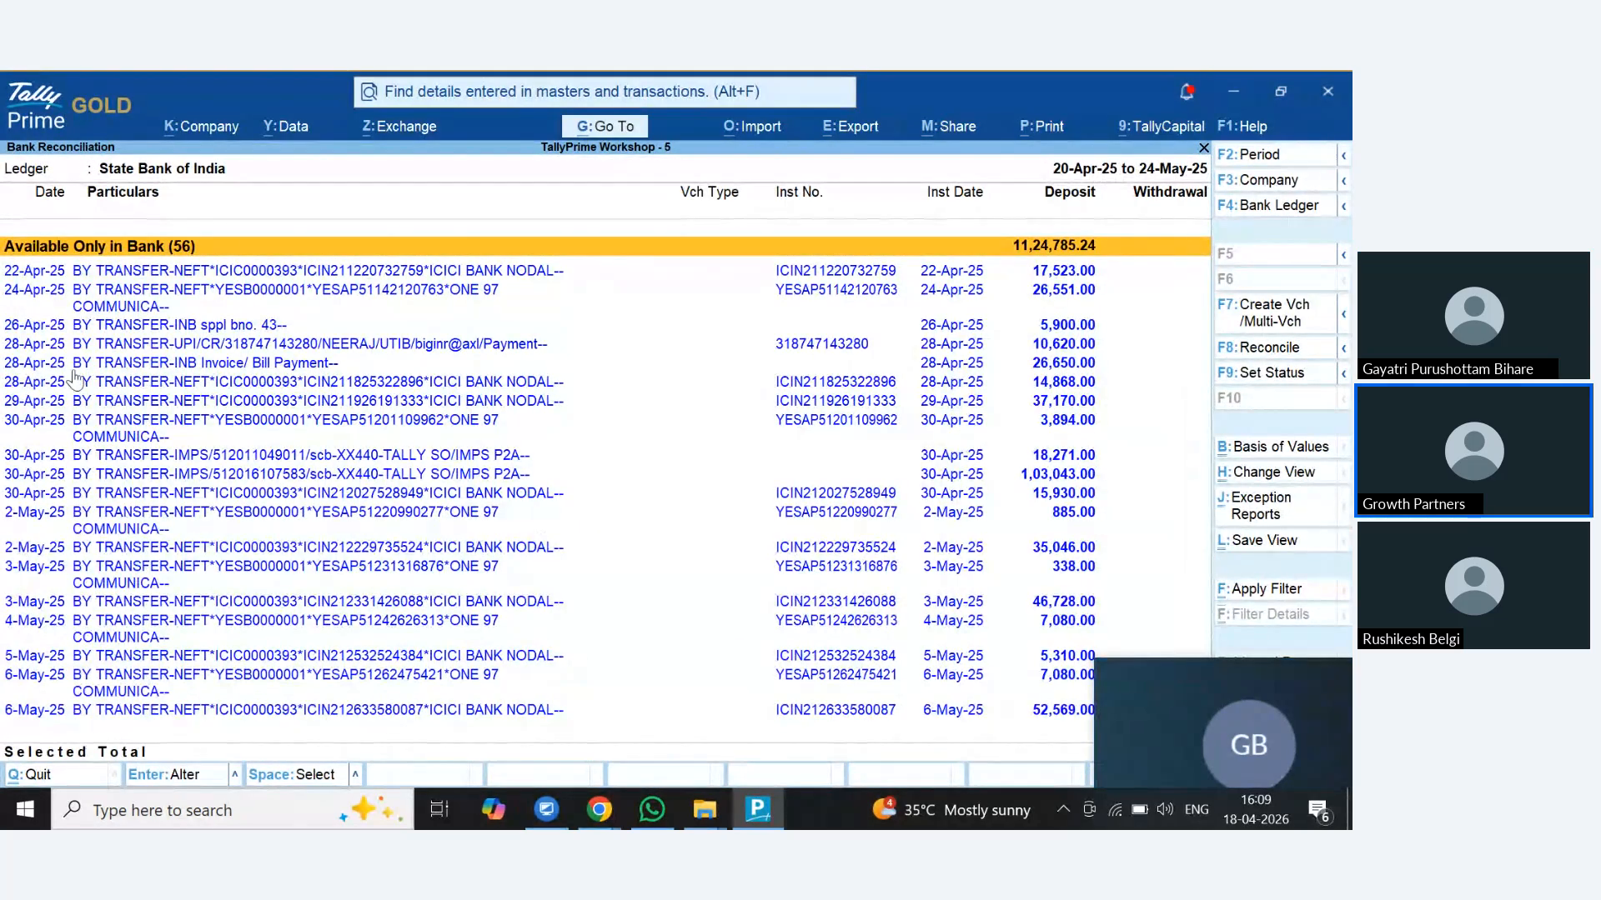
# Apply a basic filter on External Data to the bank-only entries, looking for 97
pyautogui.click(320, 311)
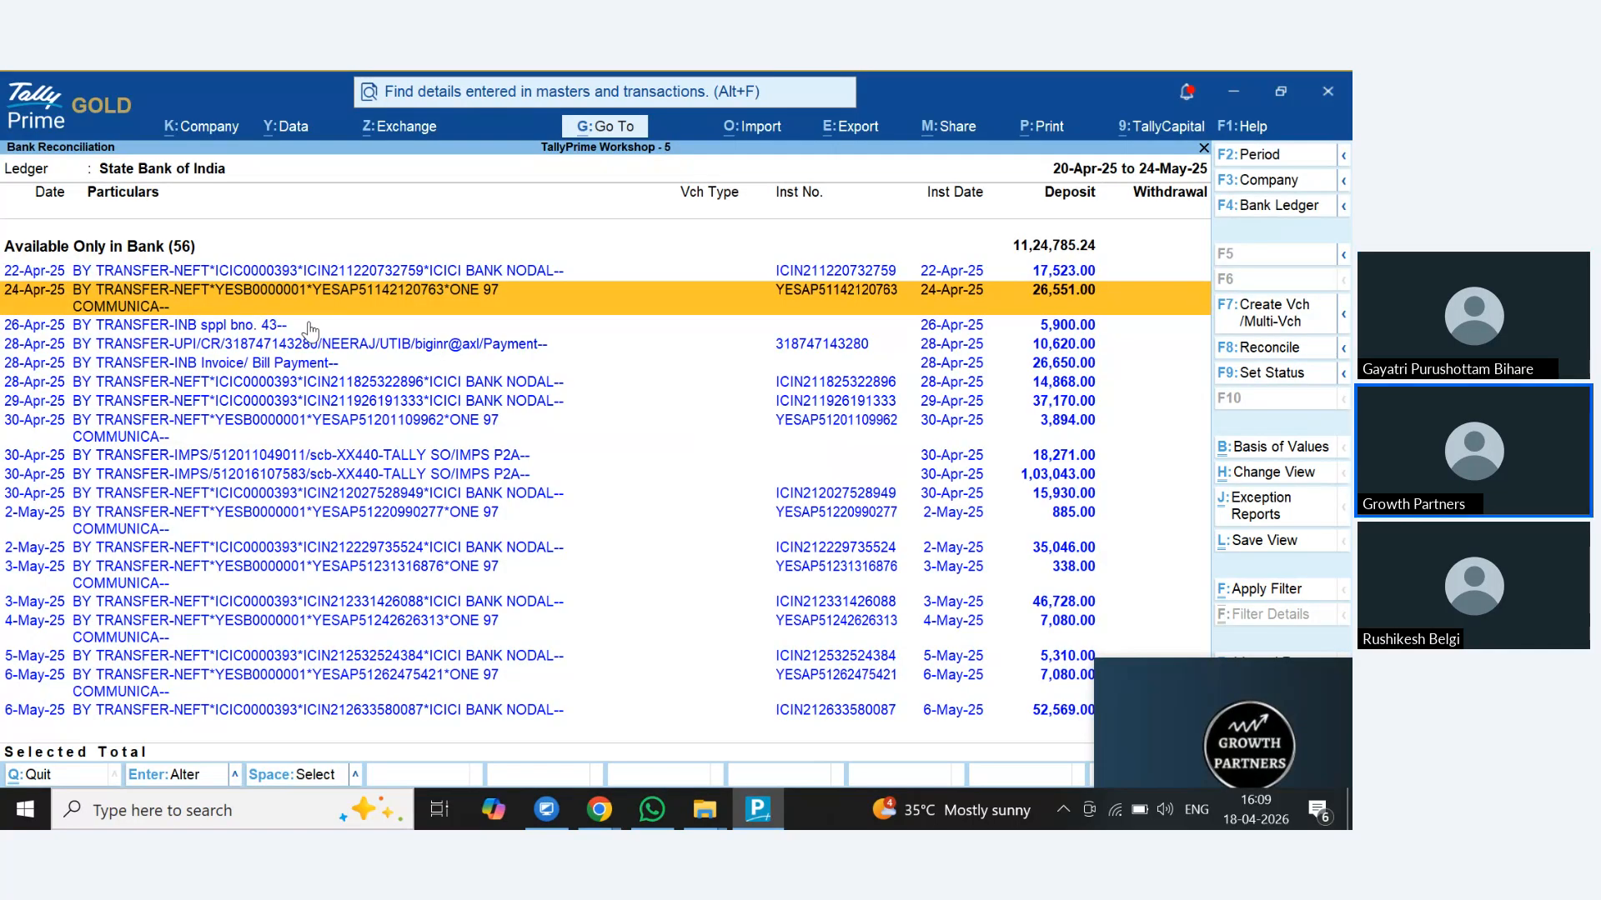
pyautogui.moveTo(1170, 710)
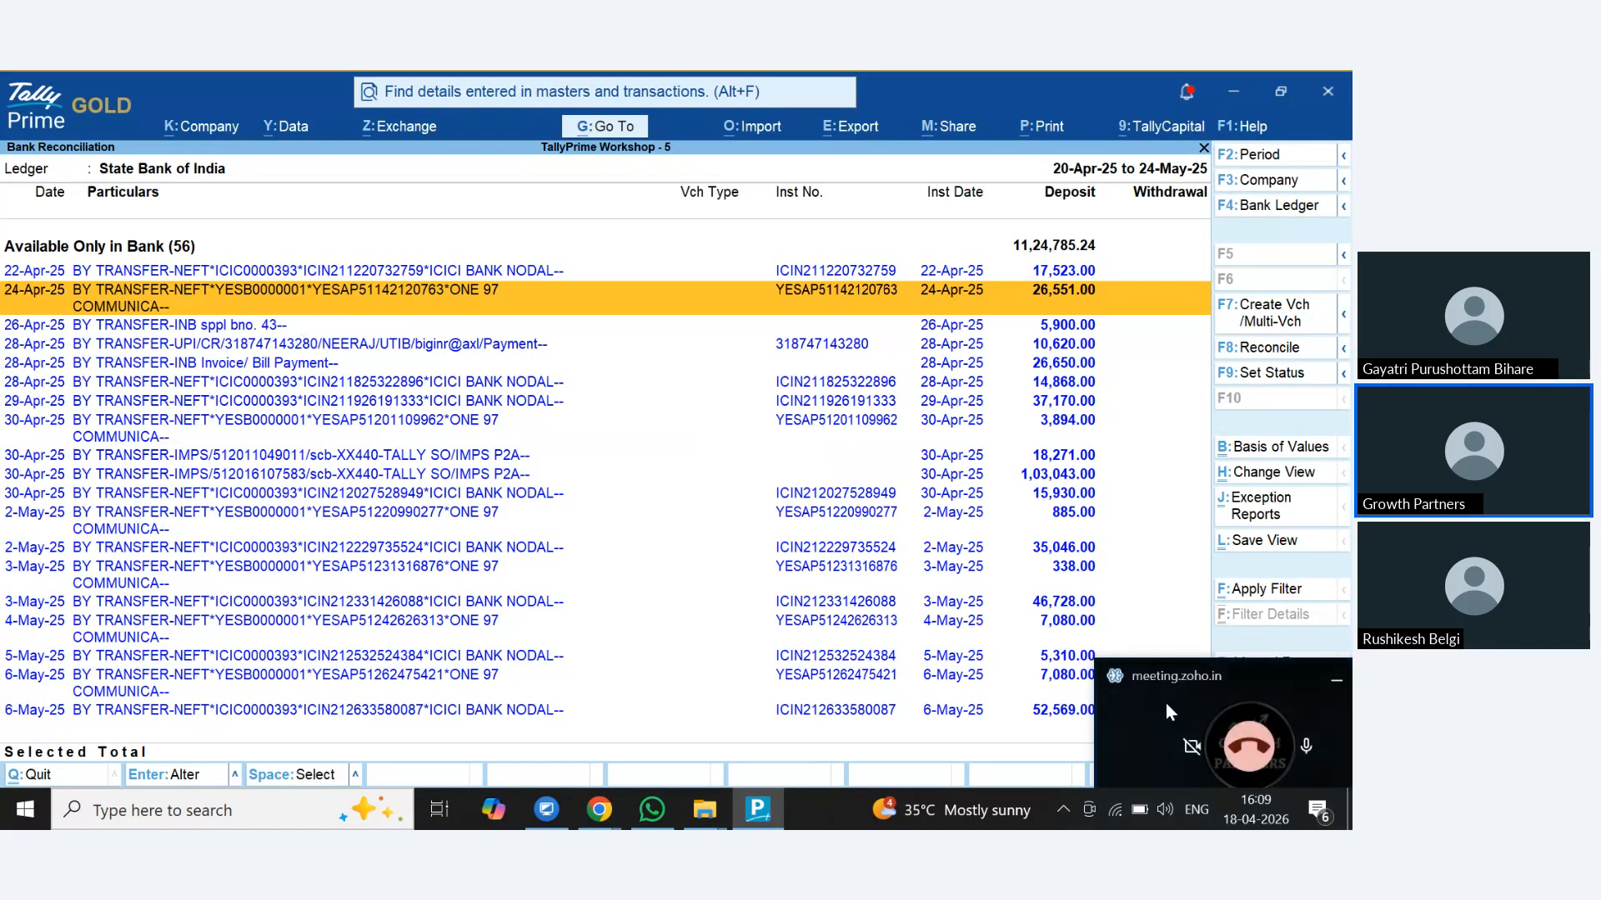
pyautogui.click(771, 595)
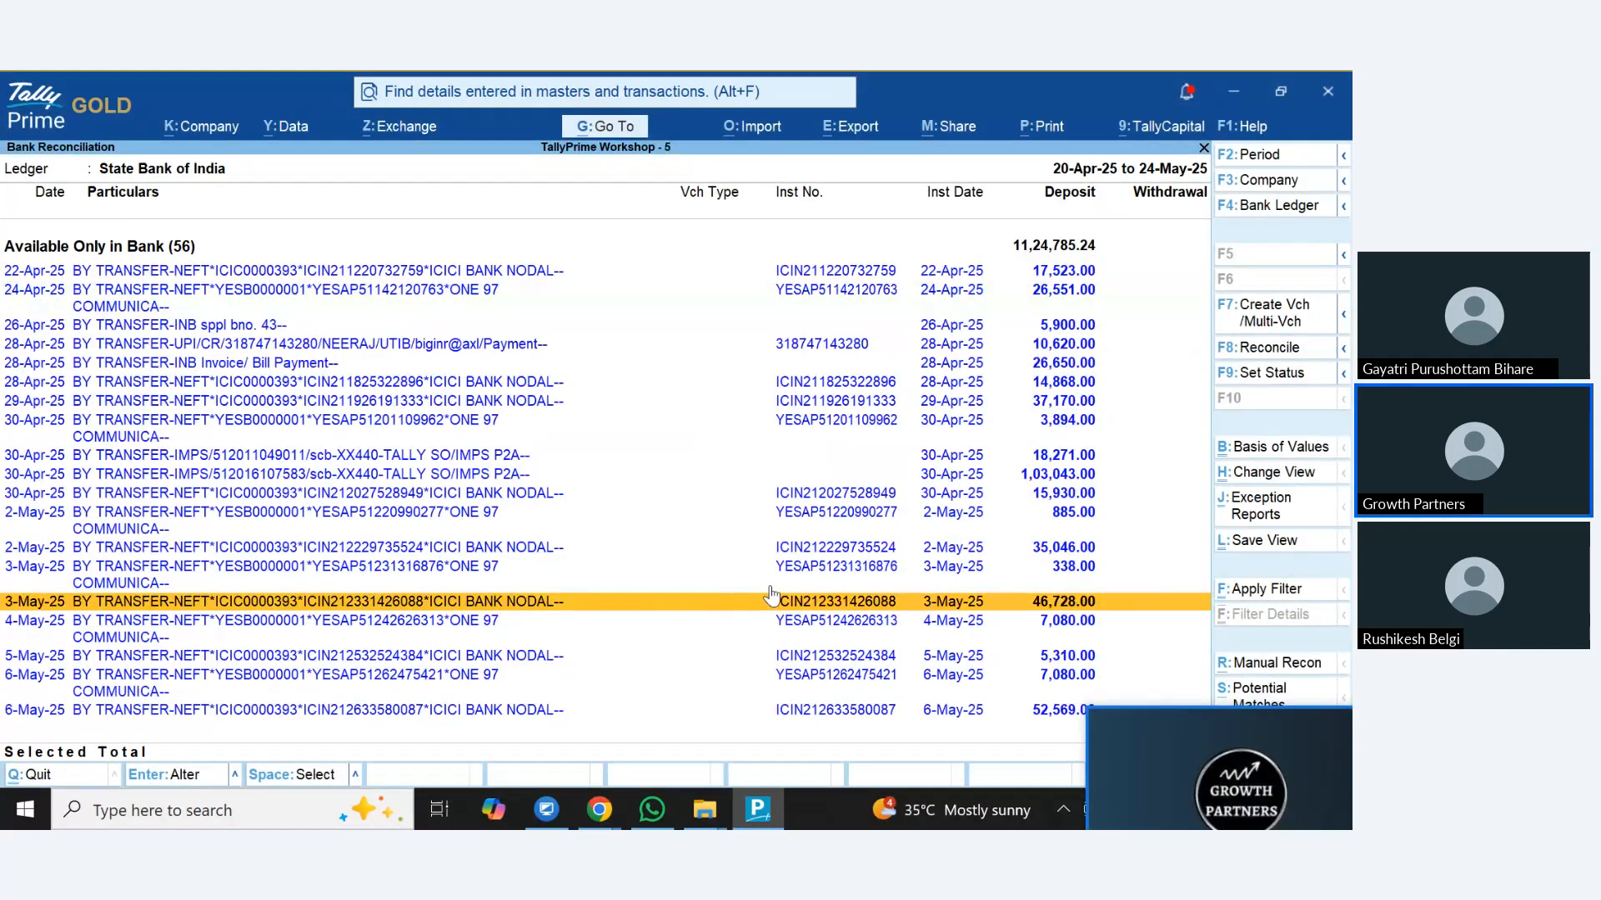
pyautogui.click(1278, 589)
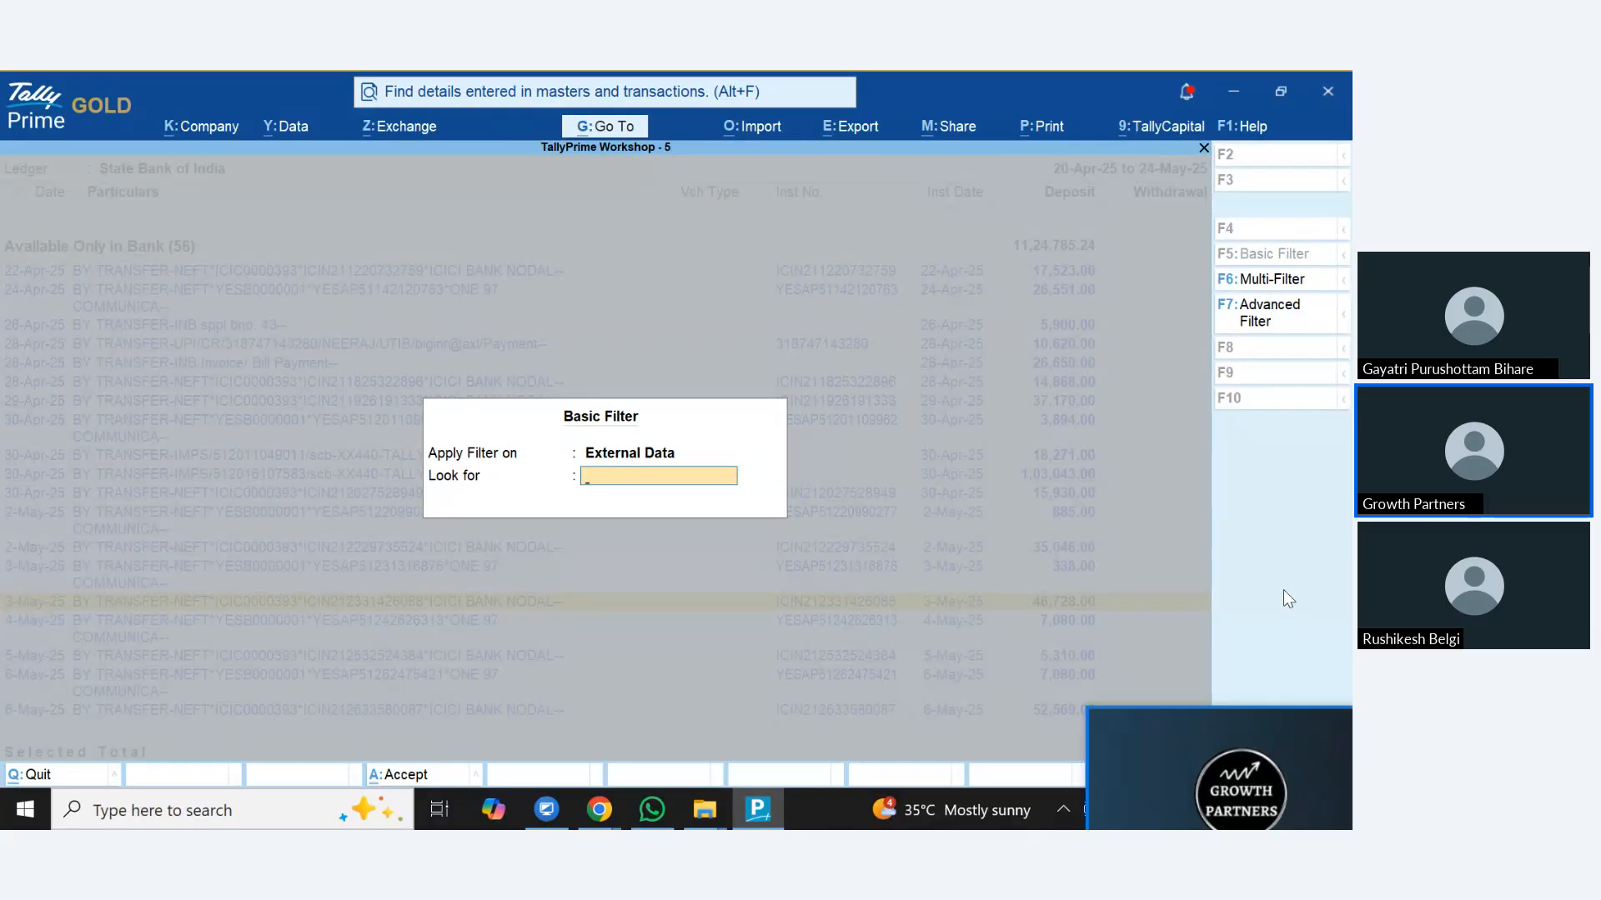
pyautogui.write('97')
pyautogui.press('Return')
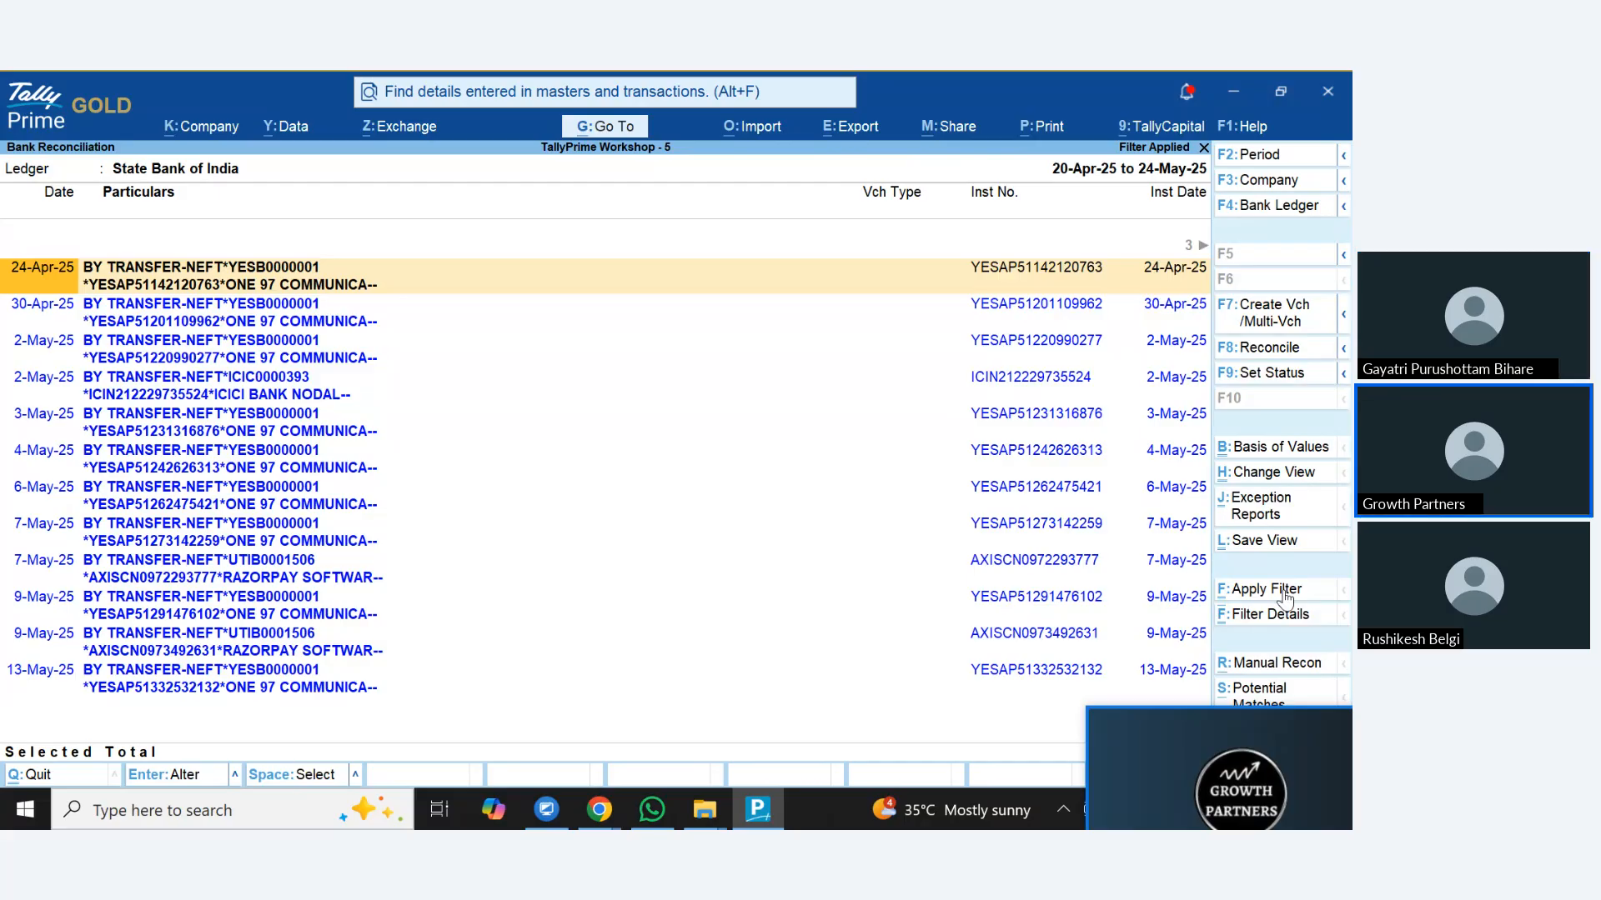
# Select the first five filtered deposits, dated 24-Apr-25 to 3-May-25, and start multiple voucher creation for them
pyautogui.press('space')
pyautogui.press('space')
pyautogui.press('space')
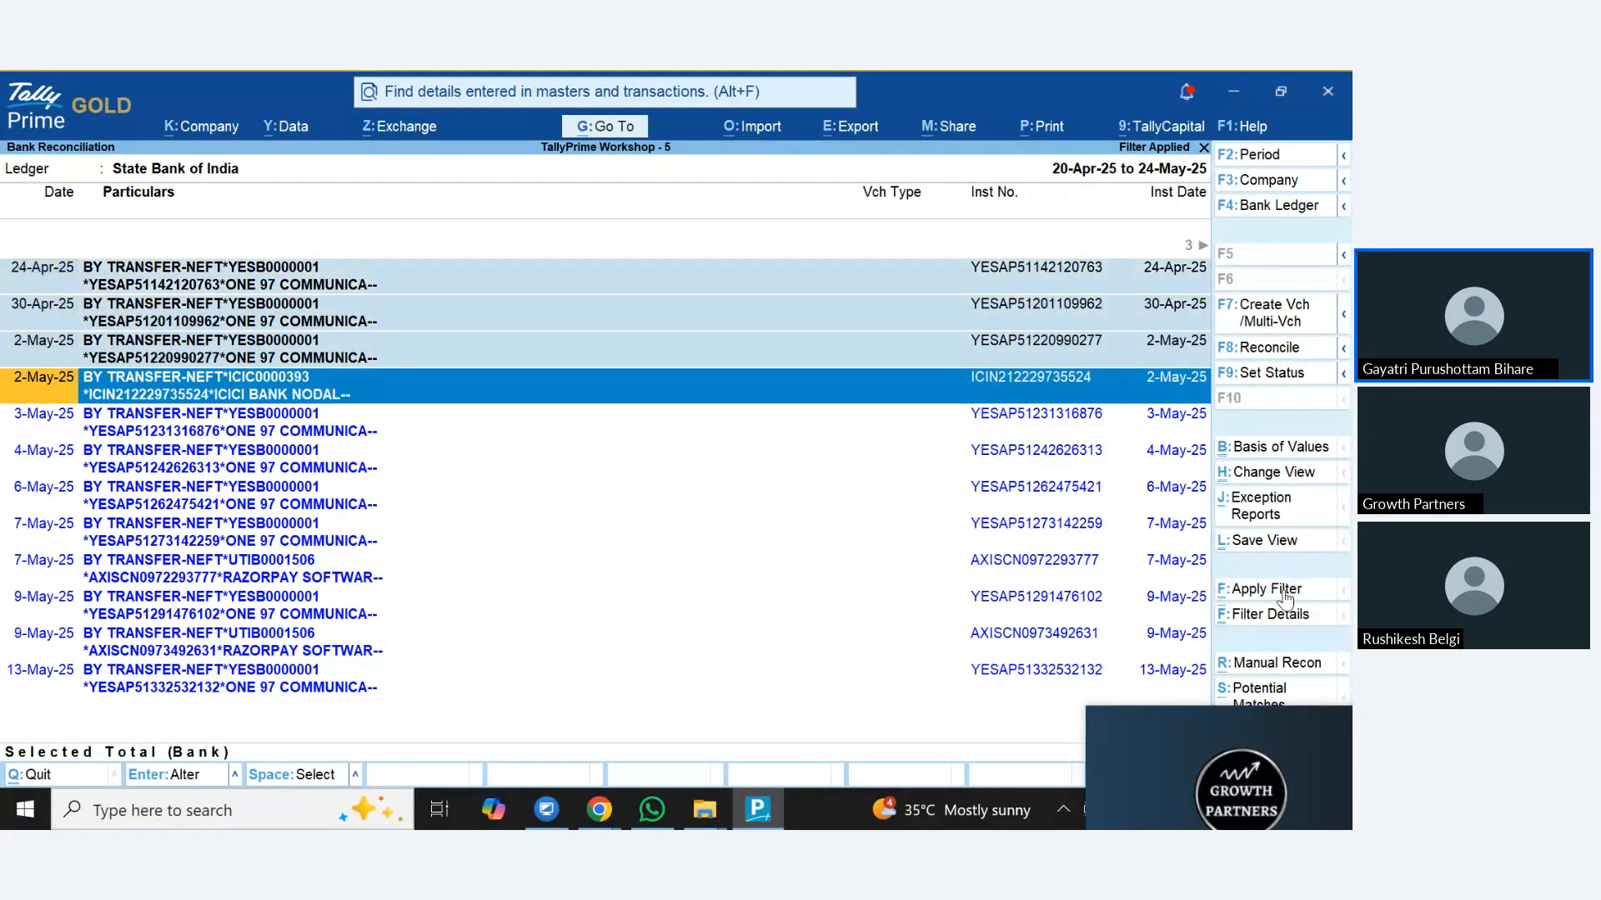
pyautogui.press('space')
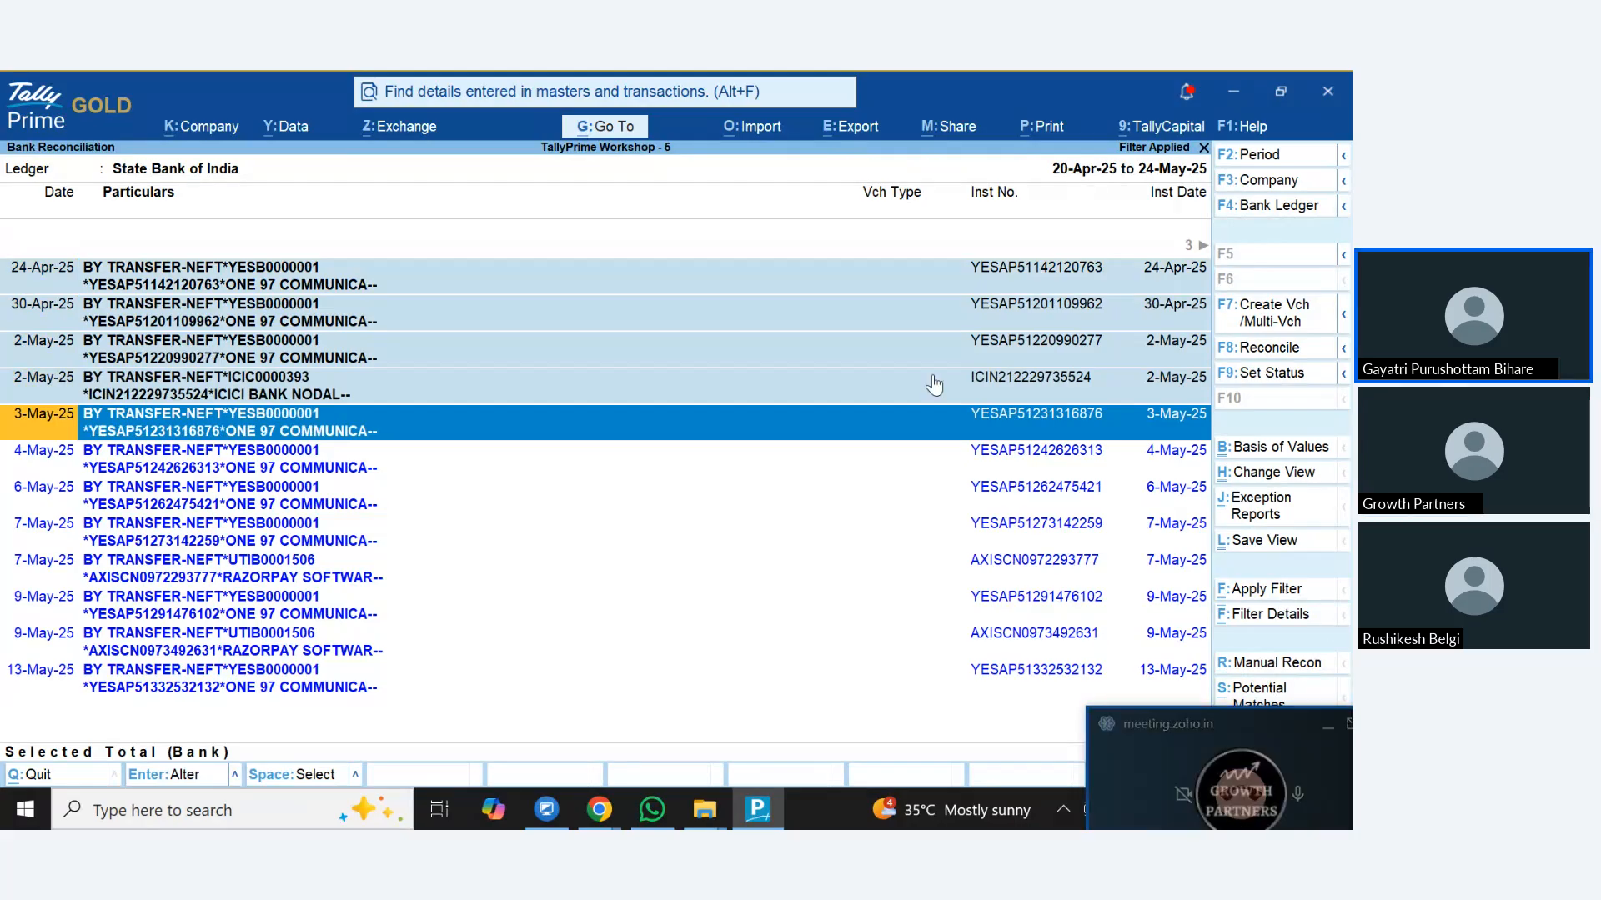
pyautogui.click(1304, 322)
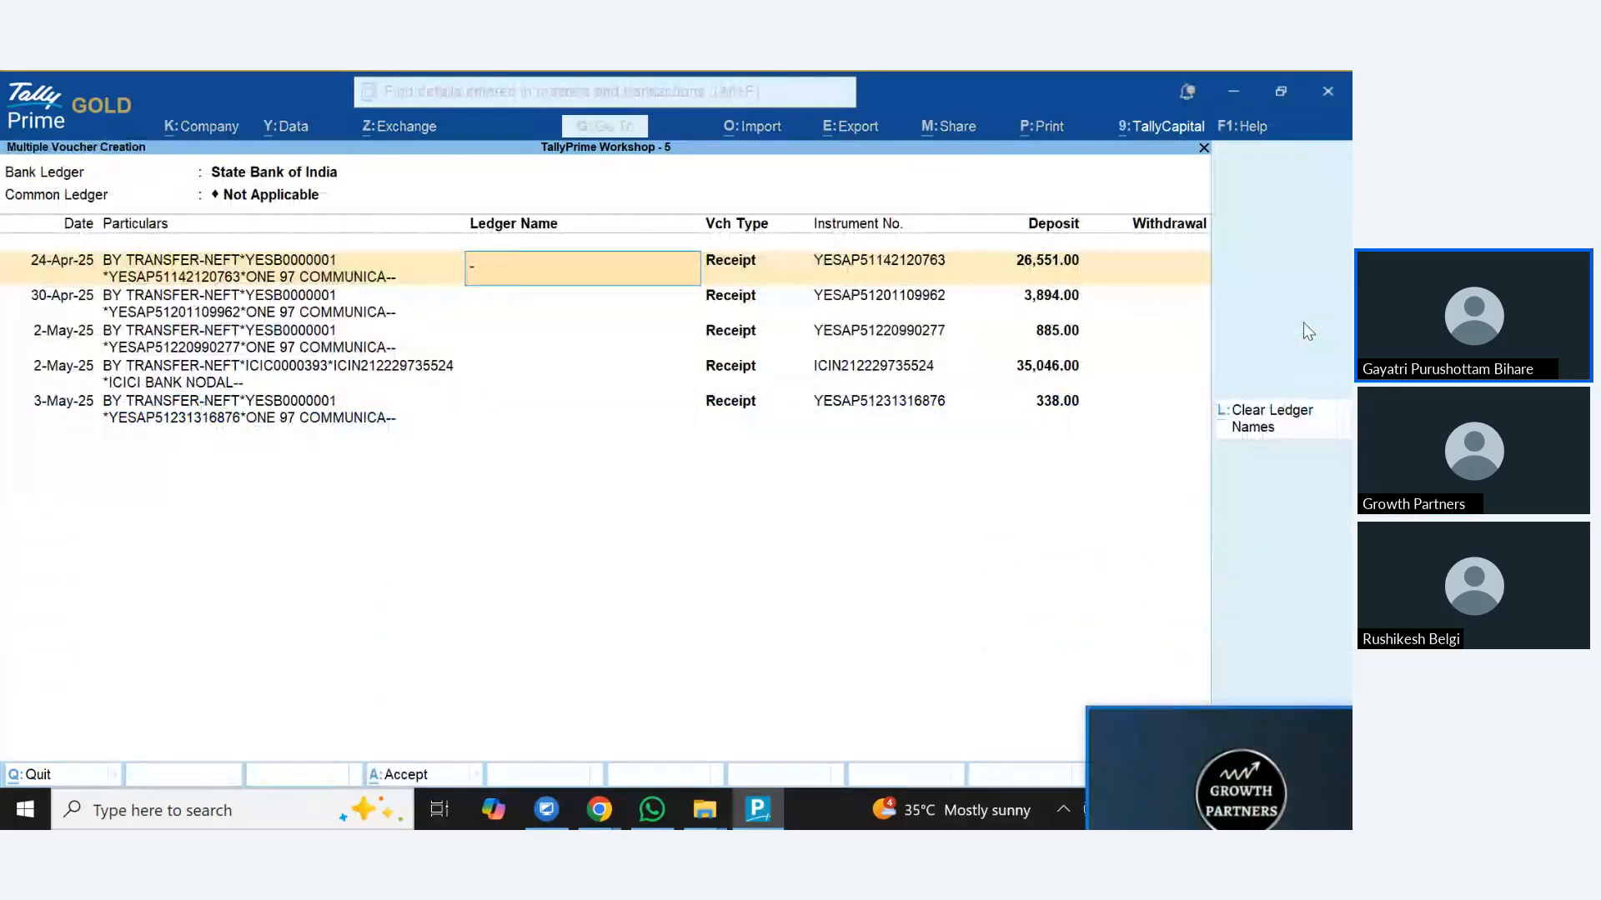
# Create the five receipts with National Traders as common ledger, and mark them as regular and reconcile them
pyautogui.press('BackSpace')
pyautogui.press('space')
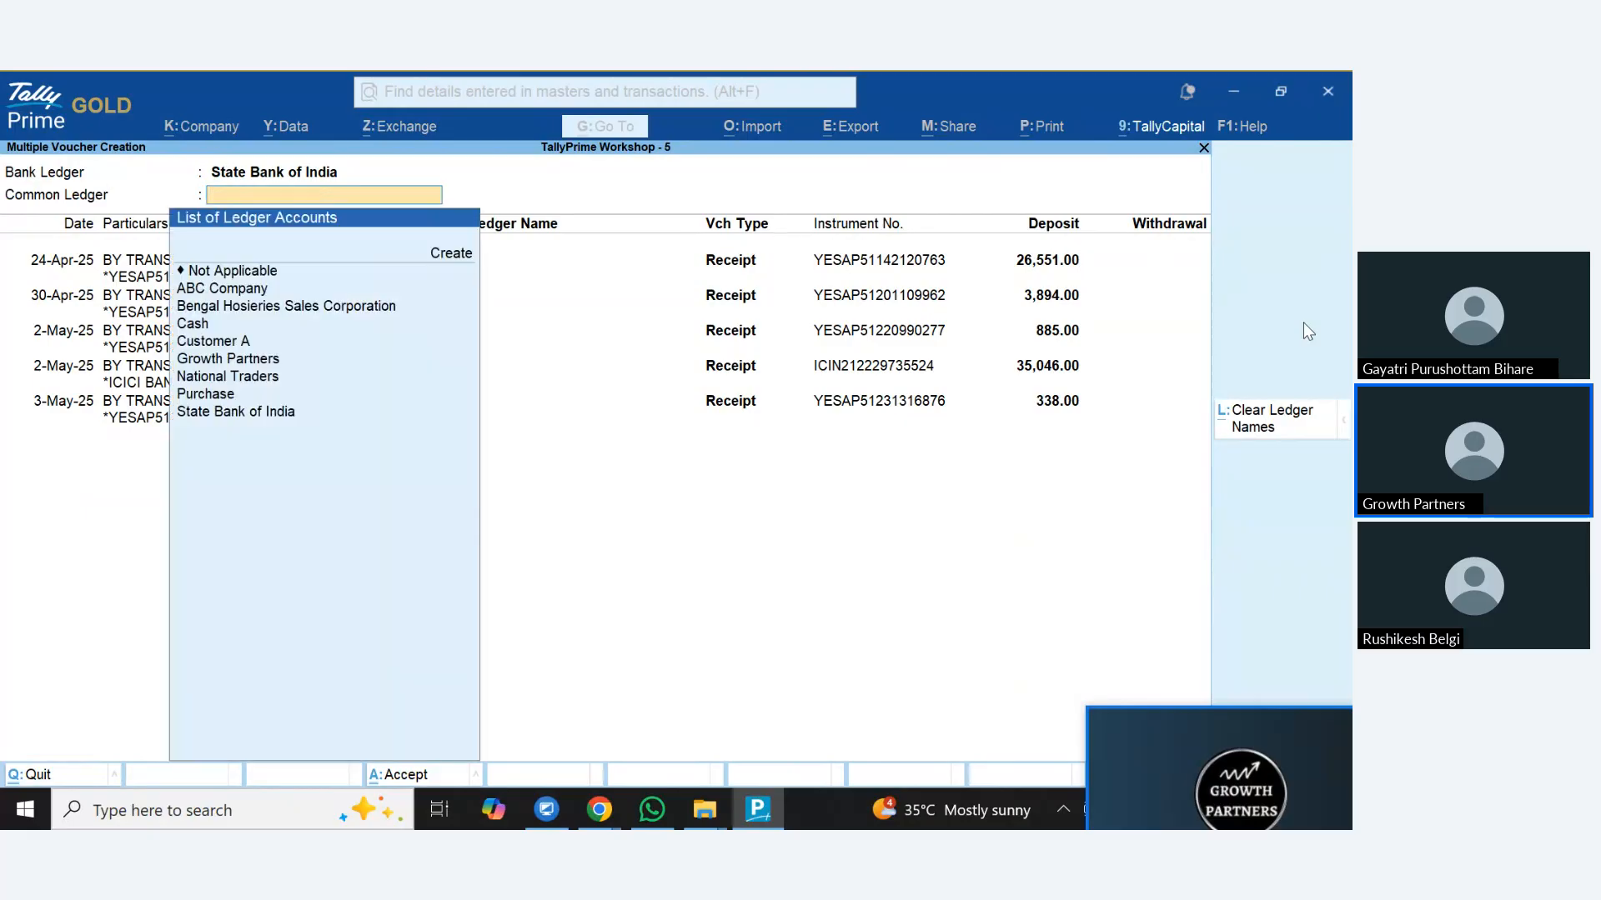
pyautogui.press('Down')
pyautogui.press('Down')
pyautogui.press('Down')
pyautogui.press('Down')
pyautogui.press('Down')
pyautogui.press('Down')
pyautogui.press('Down')
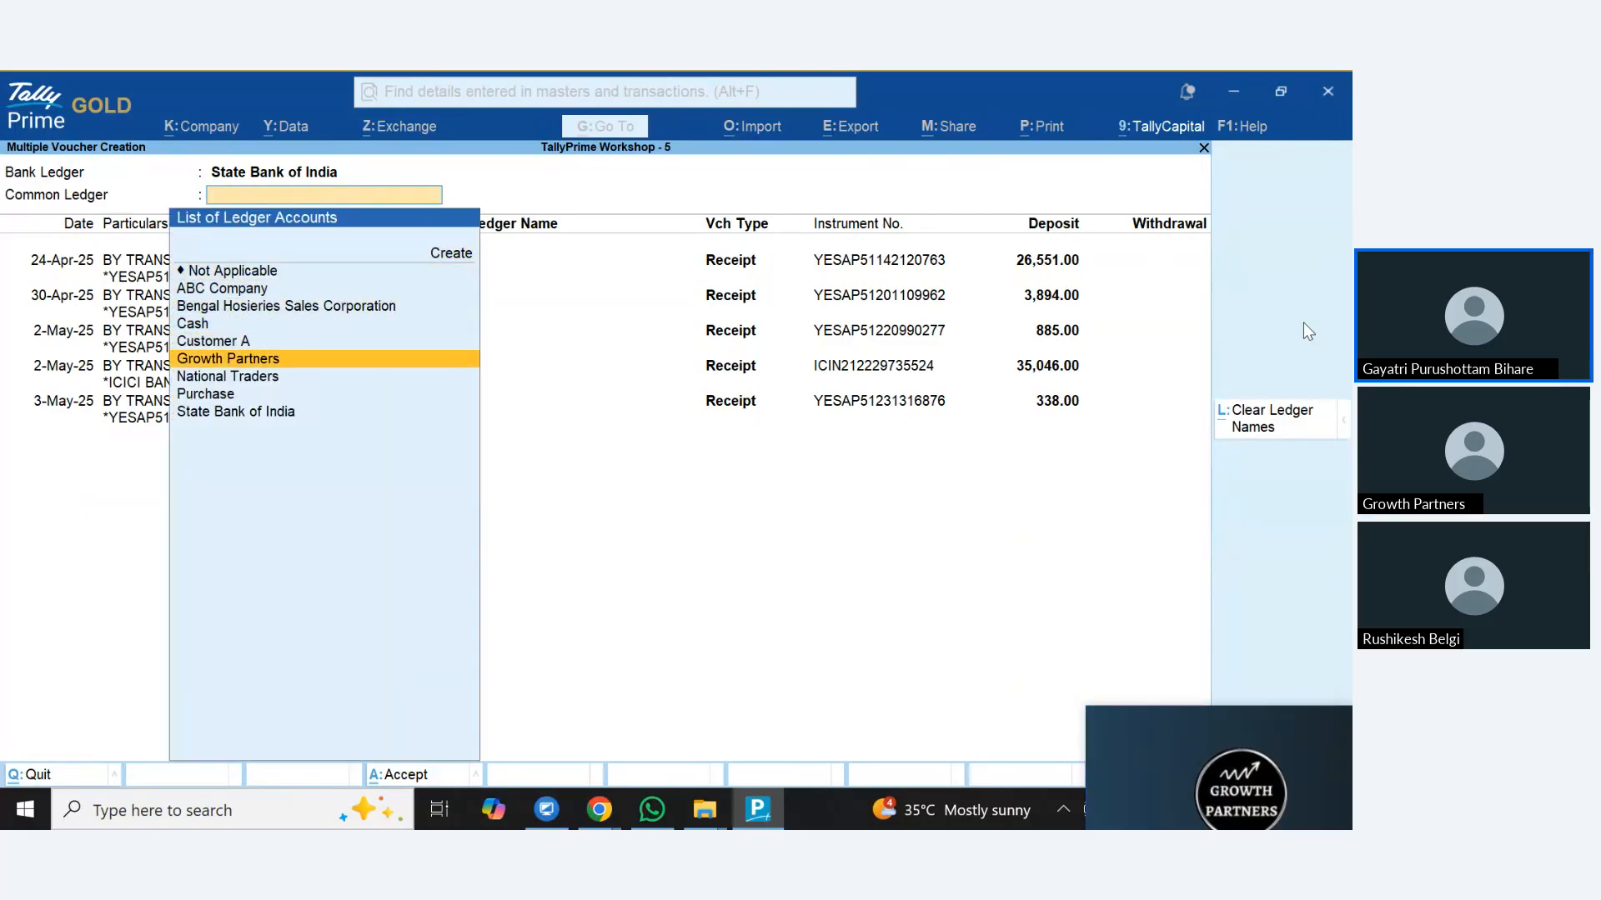
pyautogui.press('Down')
pyautogui.press('Return')
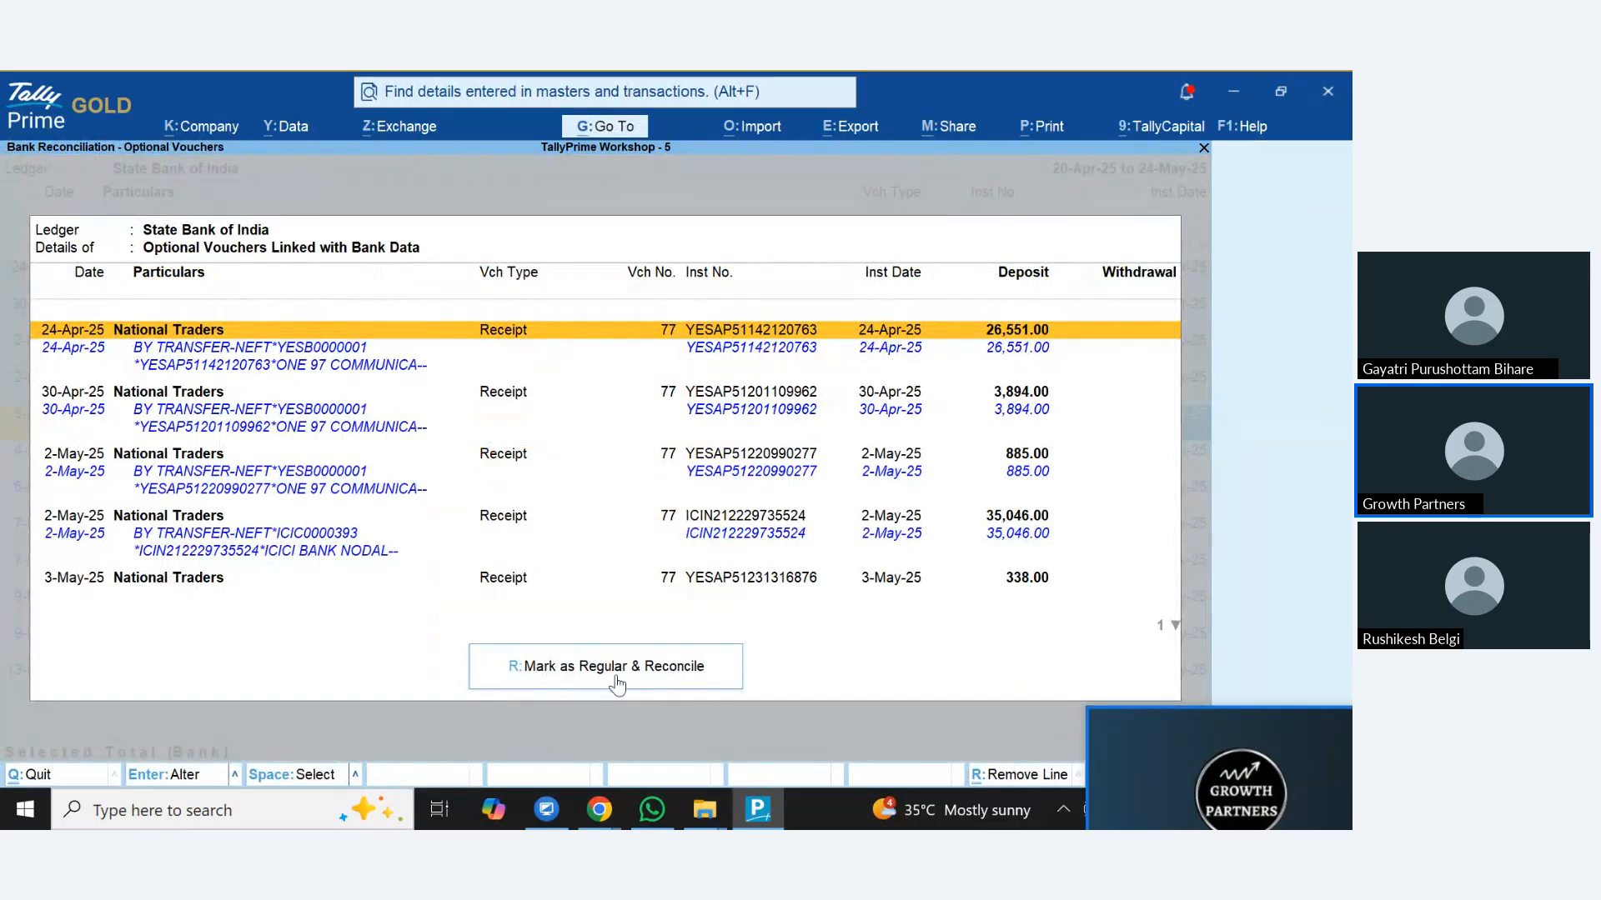
pyautogui.click(617, 675)
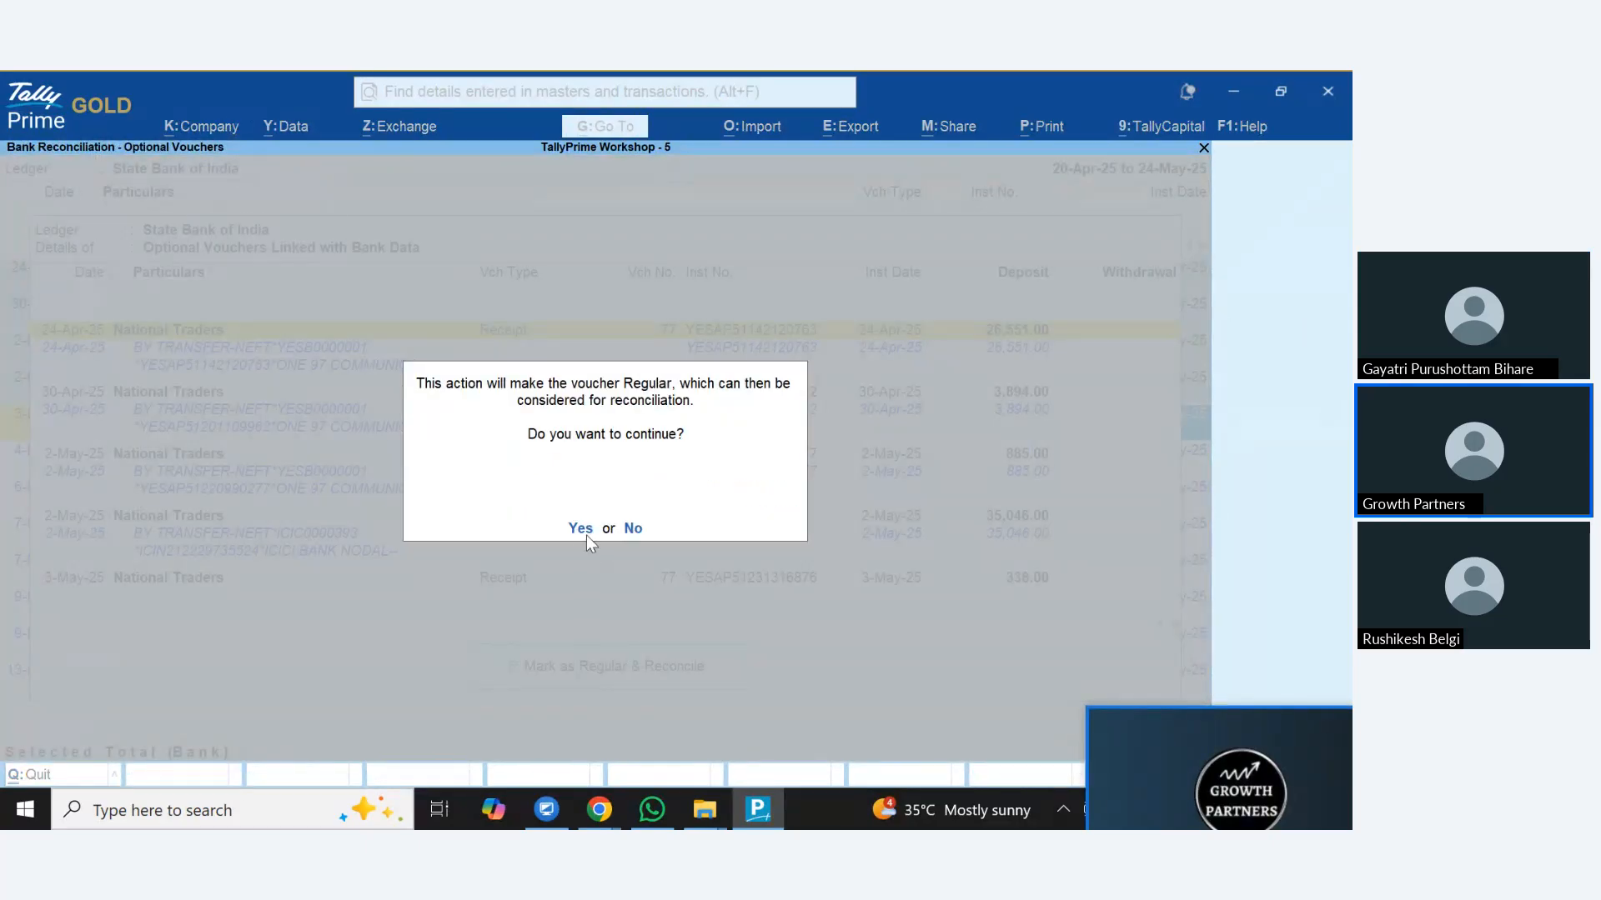
pyautogui.click(584, 533)
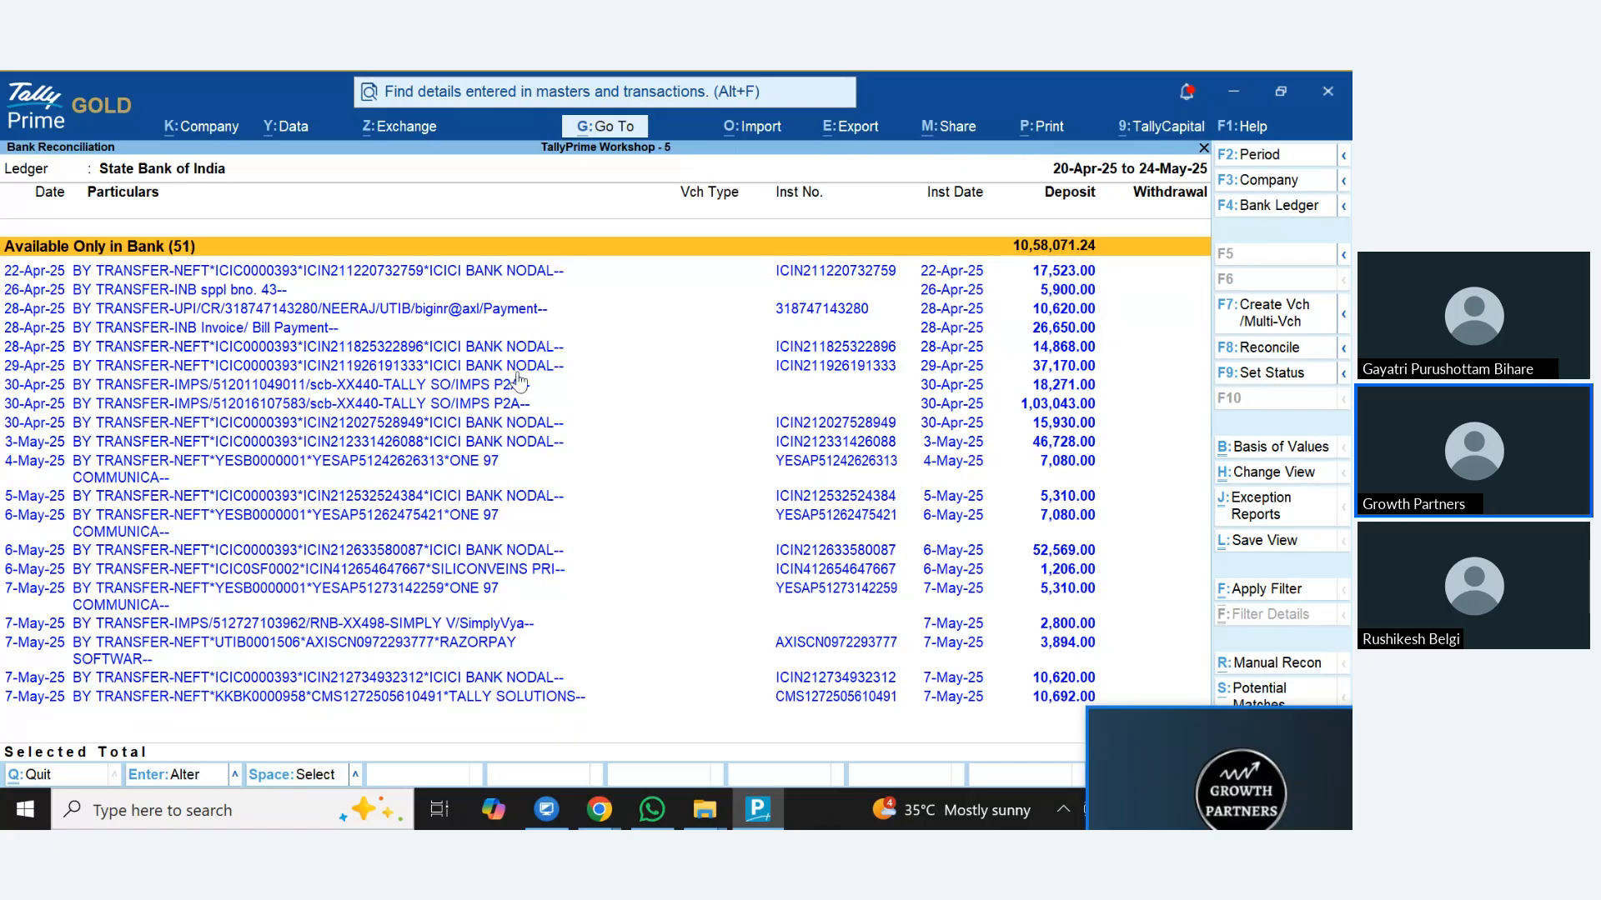
# Leave the State Bank of India reconciliation and return to the Gateway of Tally
pyautogui.press('Escape')
pyautogui.press('Escape')
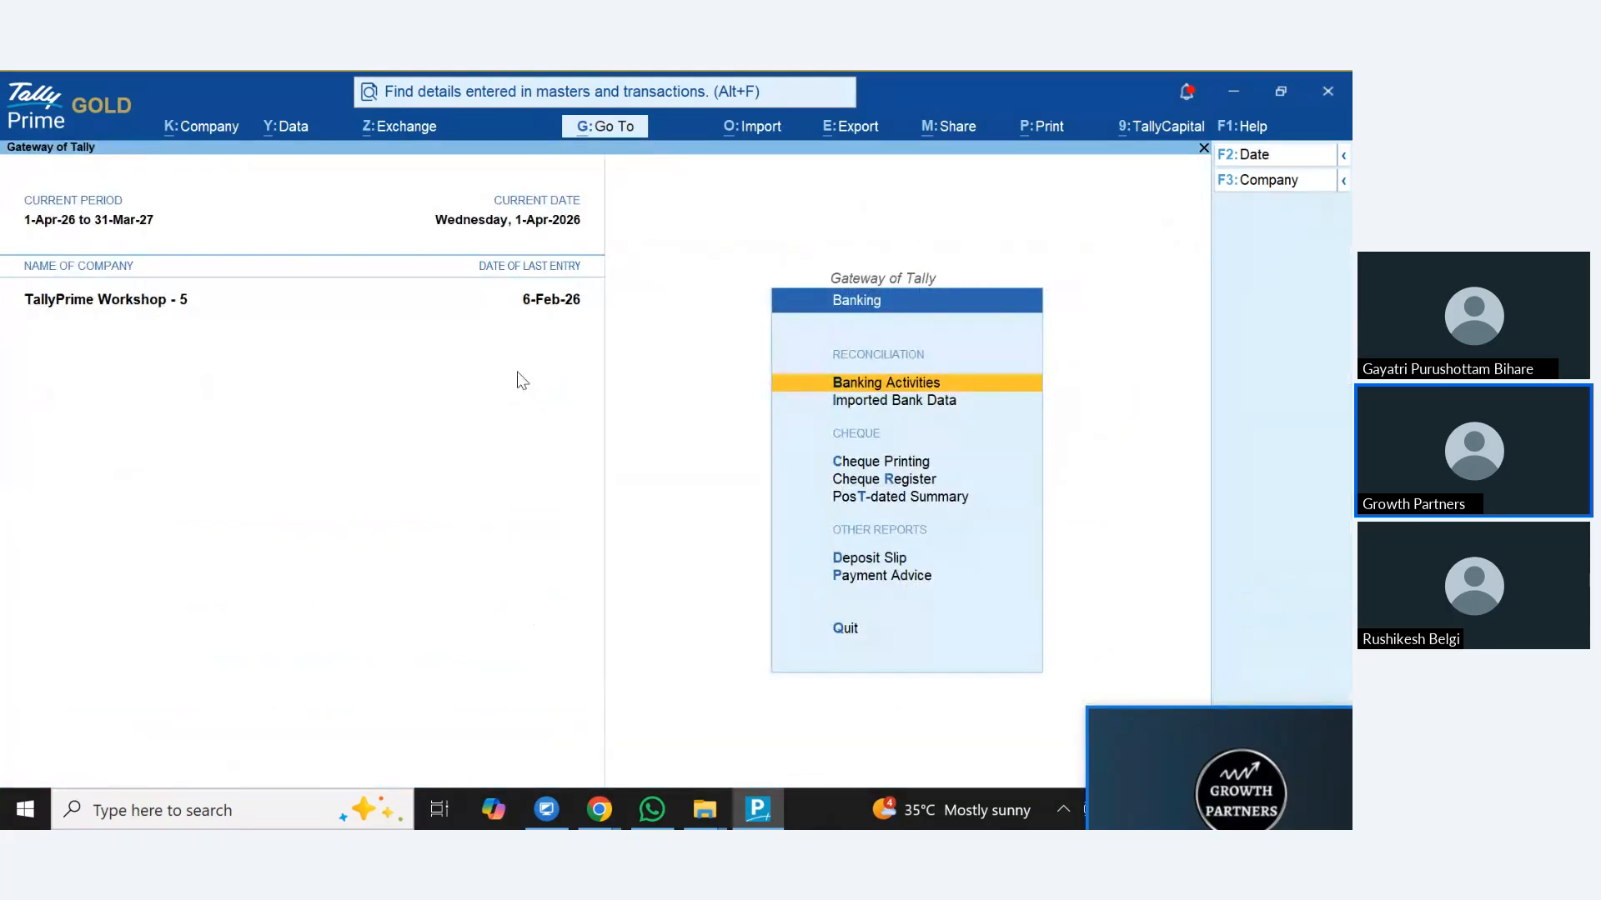
pyautogui.press('Escape')
pyautogui.press('Escape')
pyautogui.press('Escape')
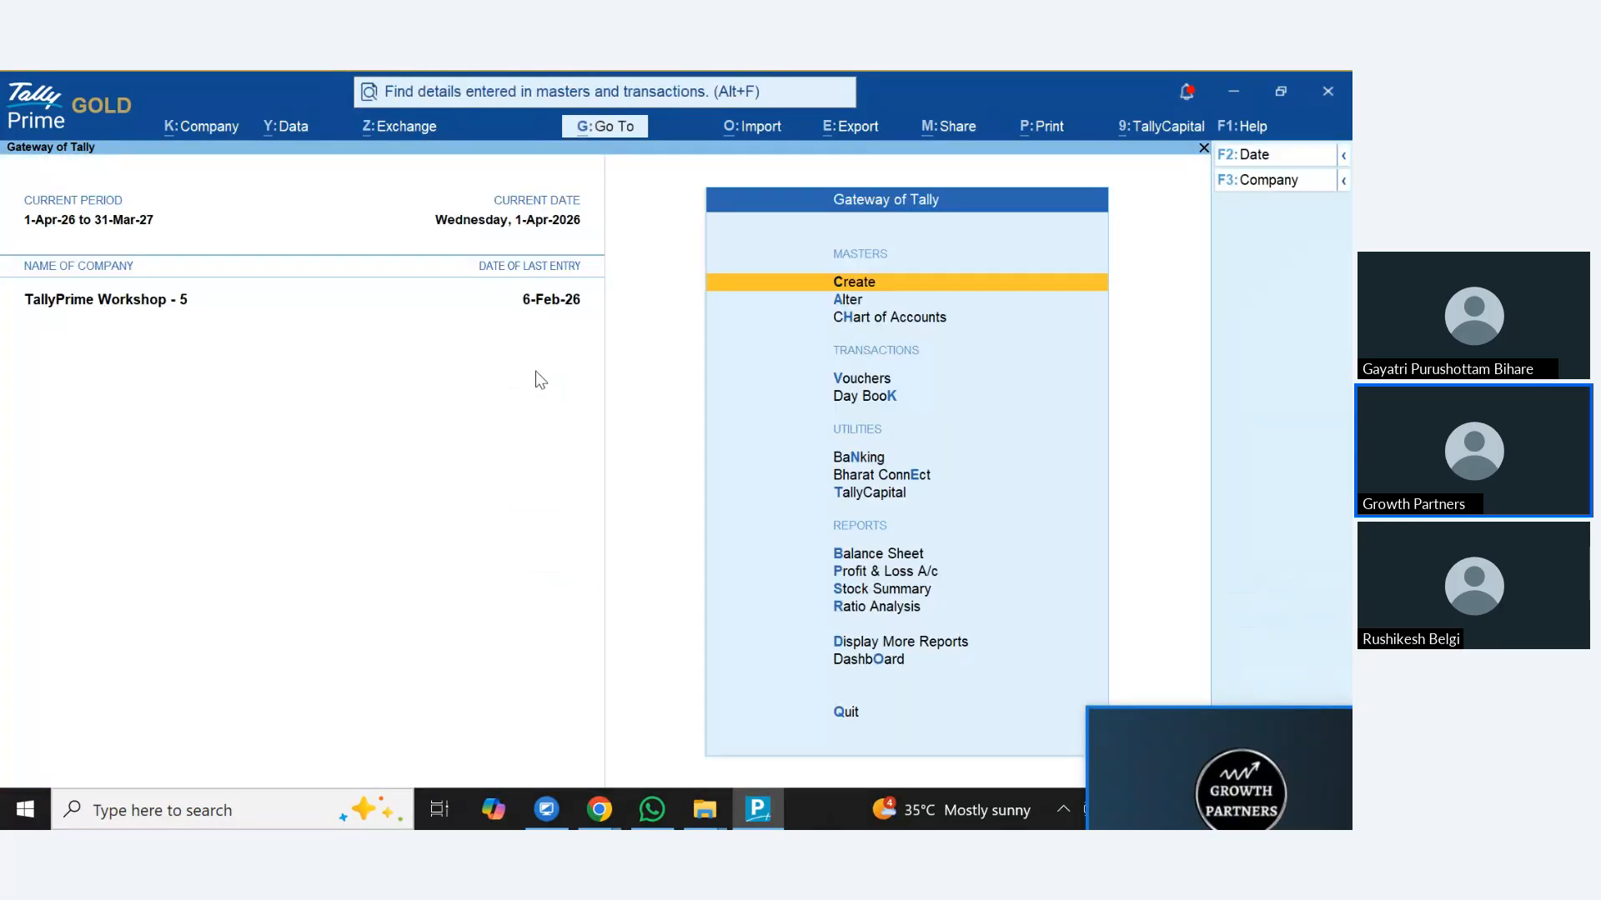
# Check the State Bank of India entries pending reconciliation in Banking Activities, and return to the Gateway of Tally
pyautogui.press('Down')
pyautogui.press('Down')
pyautogui.press('Down')
pyautogui.press('Down')
pyautogui.press('Down')
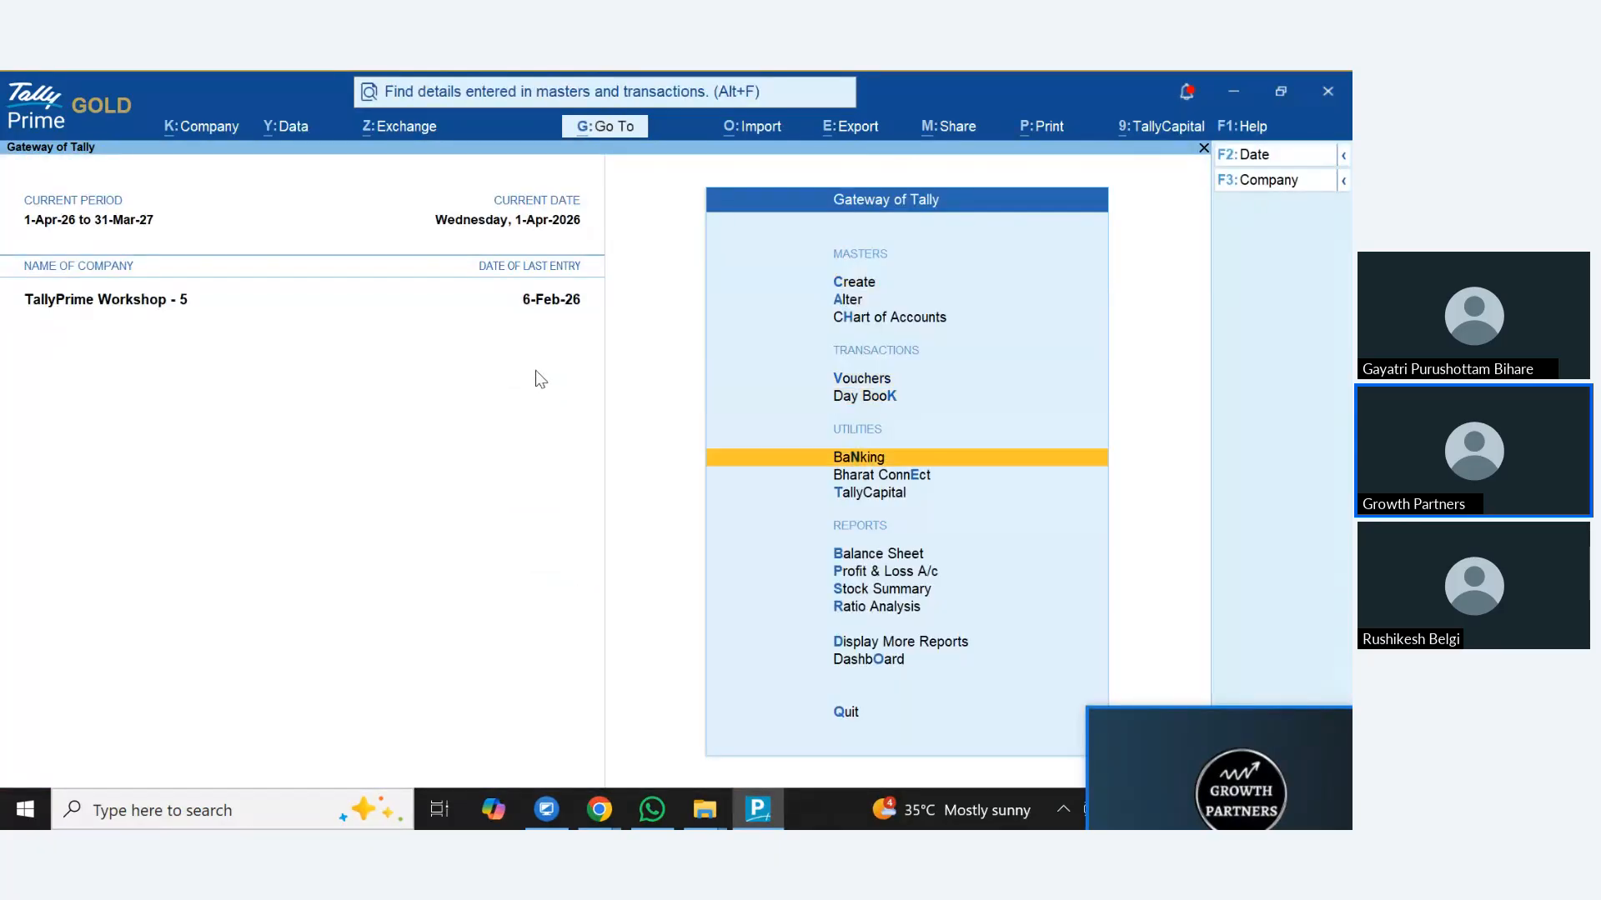
pyautogui.press('Return')
pyautogui.press('Return')
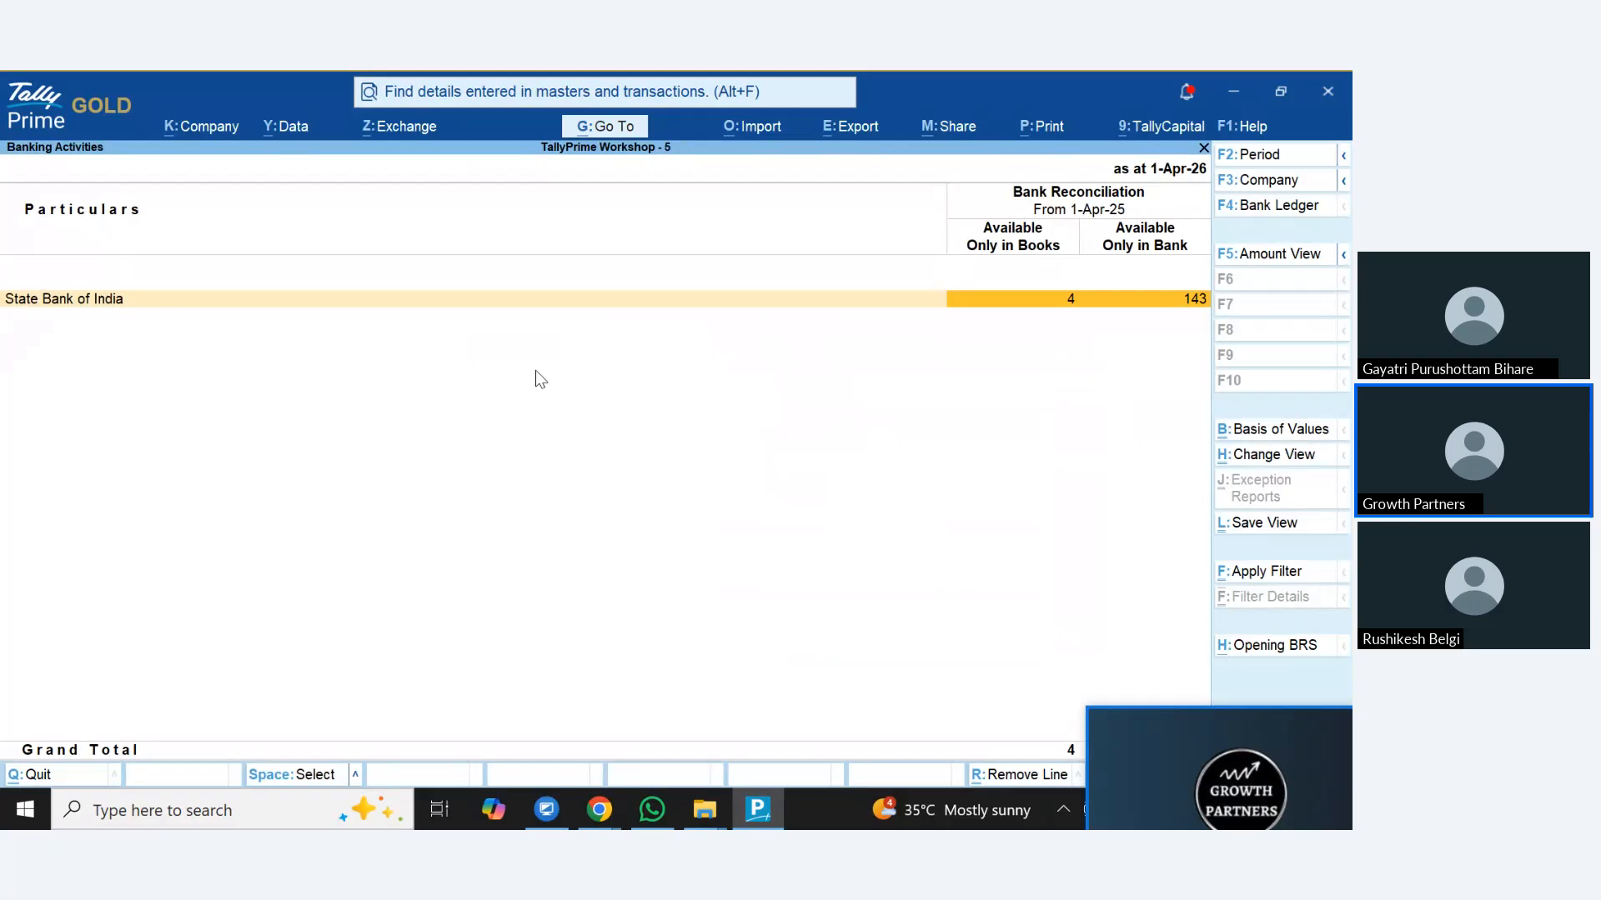
pyautogui.press('Escape')
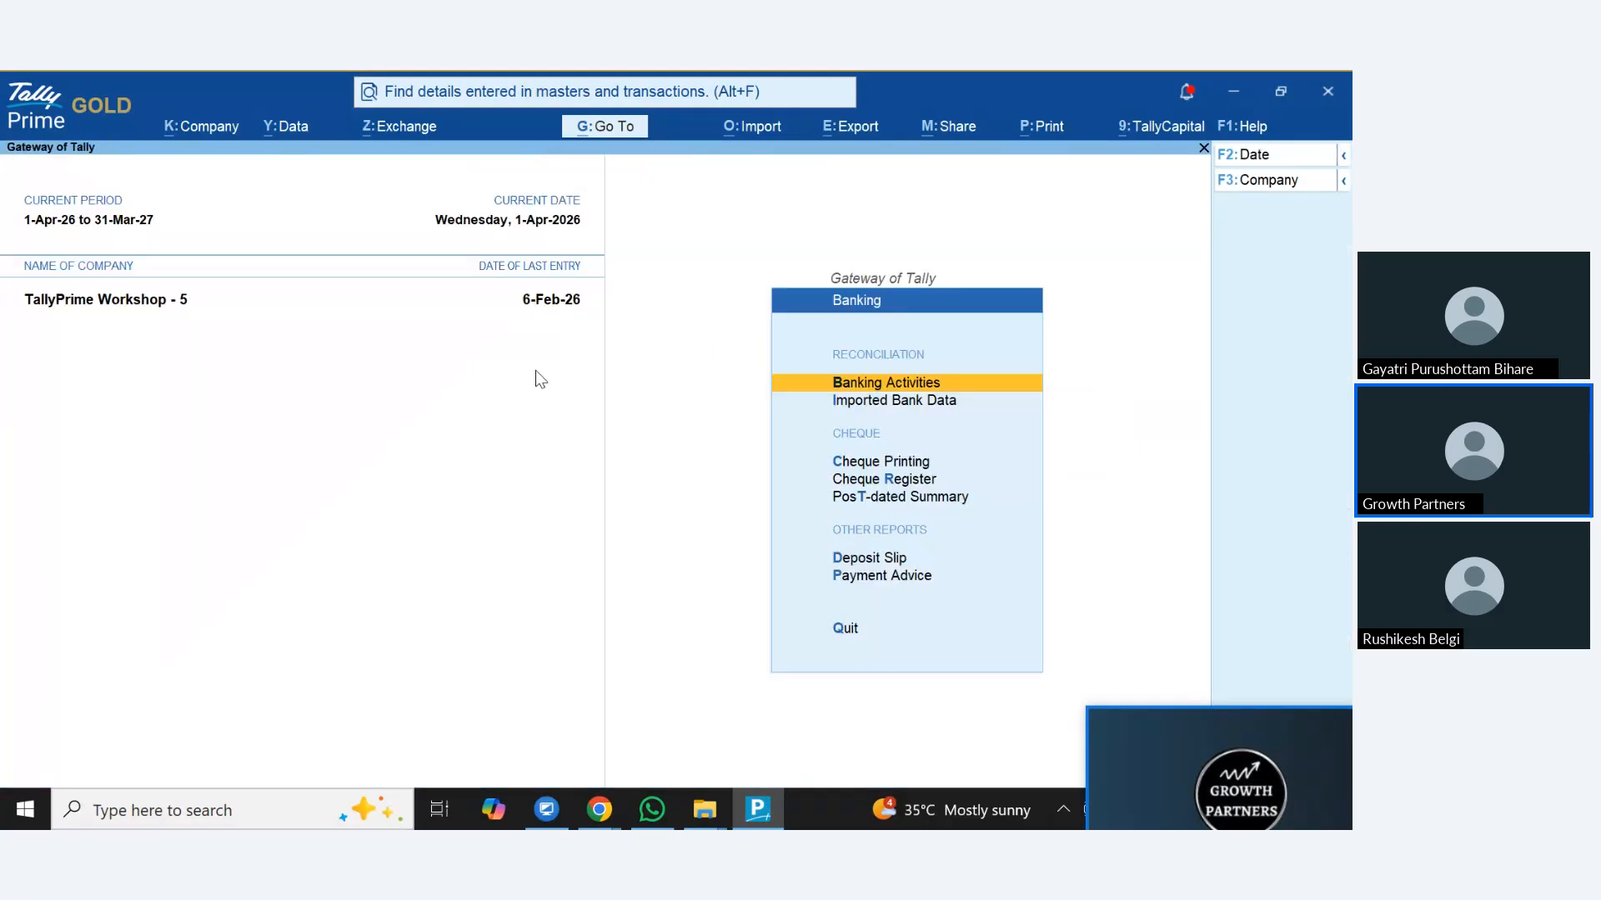
pyautogui.press('Escape')
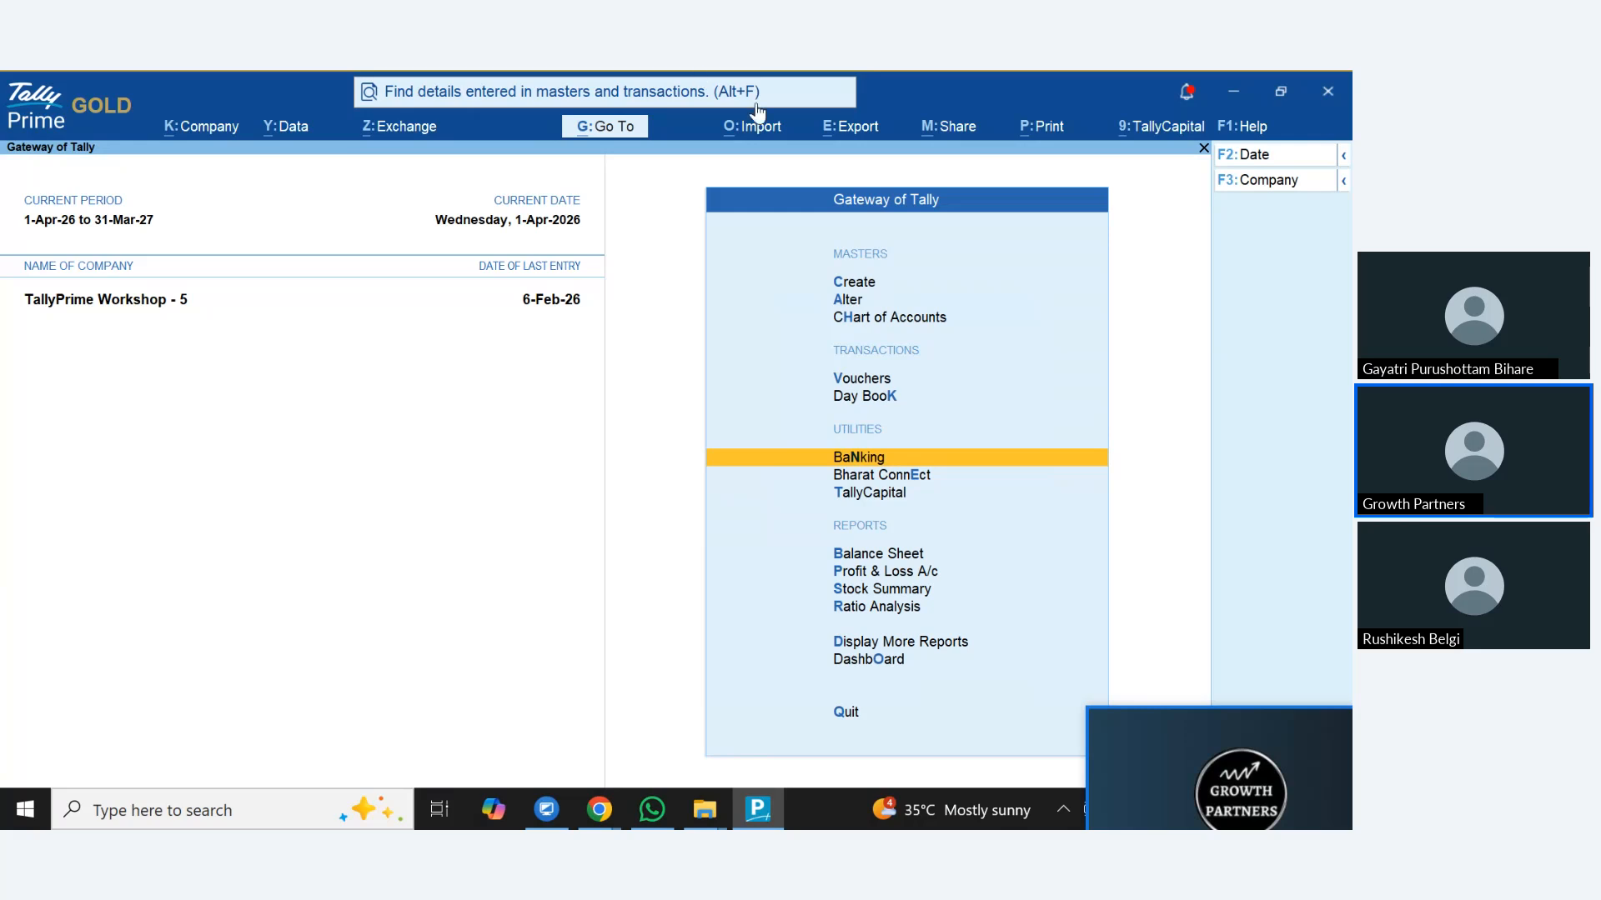
# Open the Reset Bank Statement Data troubleshooting option for the company
pyautogui.click(1252, 134)
pyautogui.press('Down')
pyautogui.press('Down')
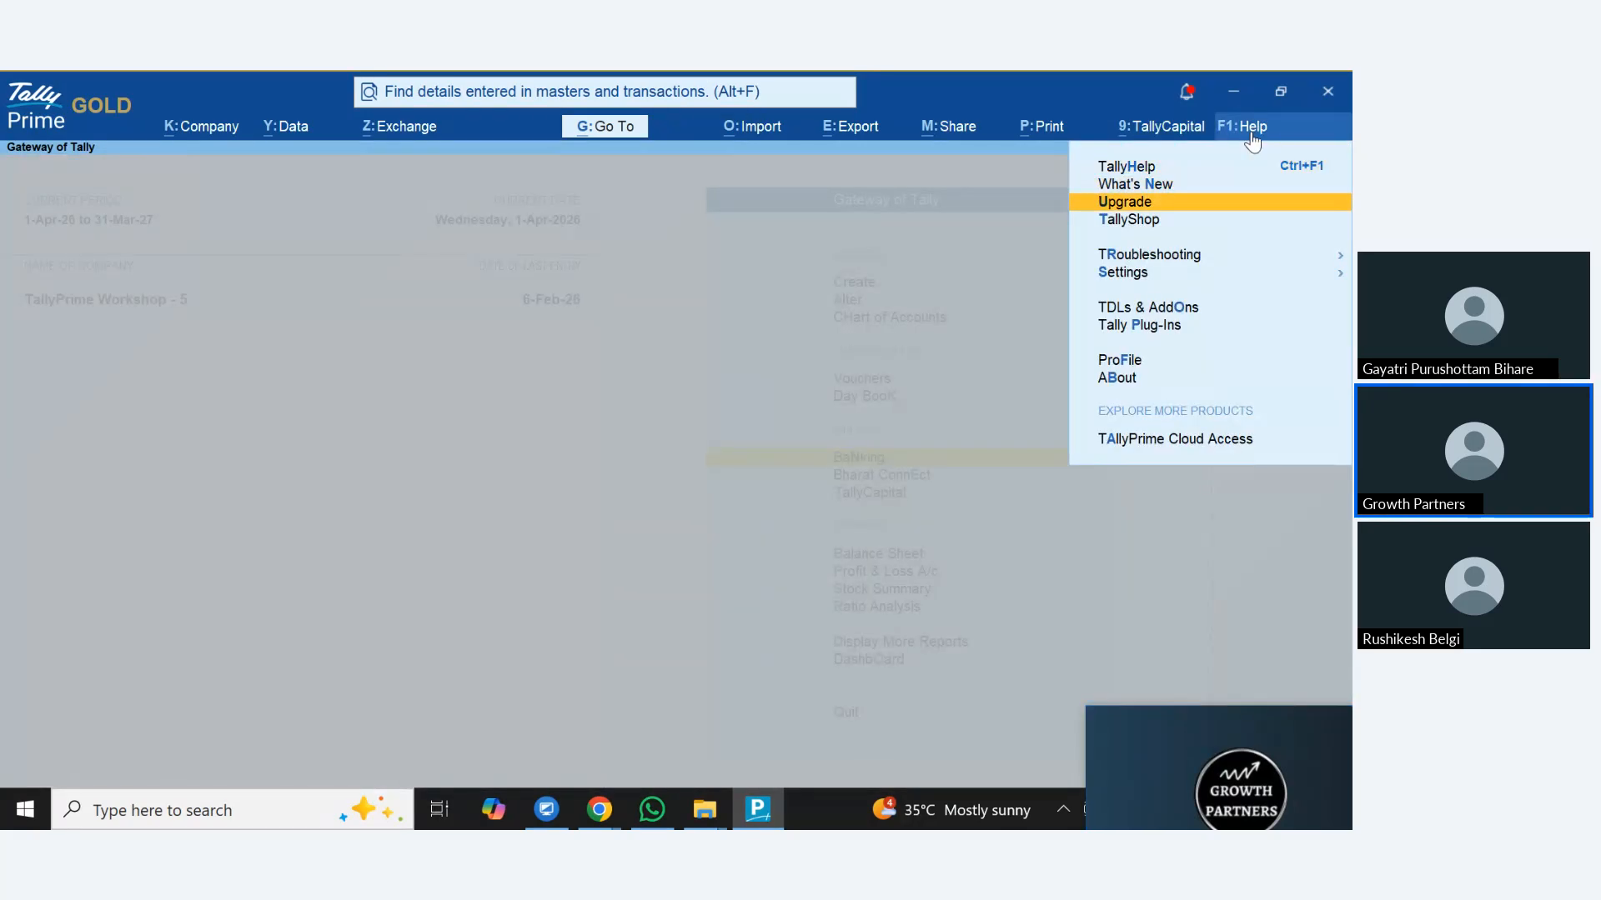
pyautogui.press('Down')
pyautogui.press('Down')
pyautogui.press('Return')
pyautogui.press('Down')
pyautogui.press('Down')
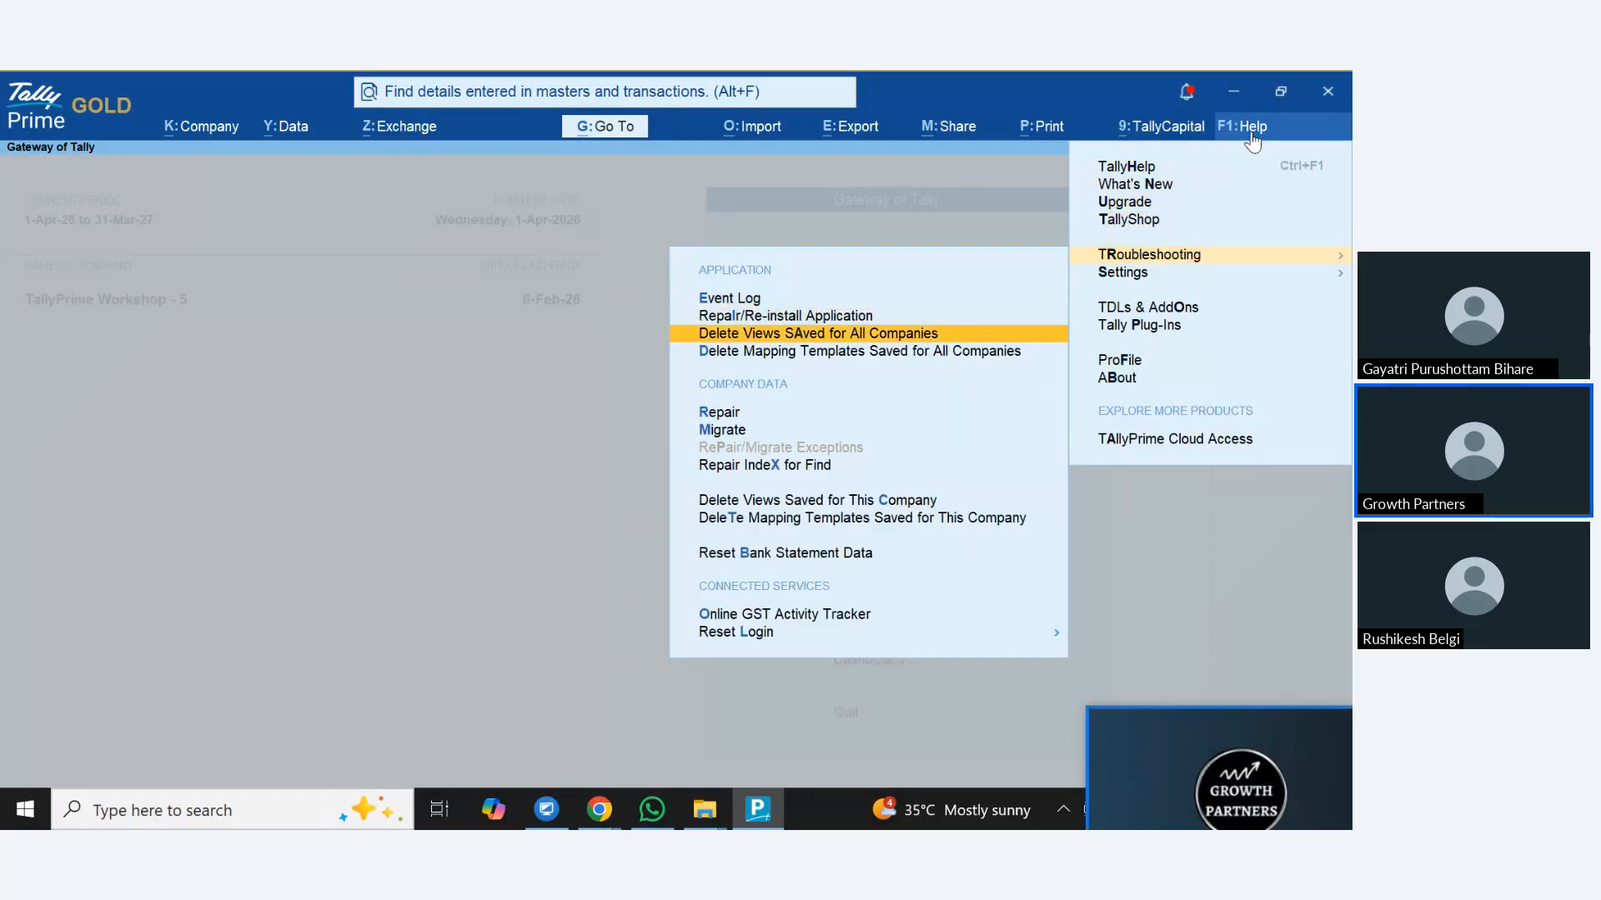
pyautogui.press('Down')
pyautogui.press('Down')
pyautogui.press('Down')
pyautogui.press('Down')
pyautogui.press('Down')
pyautogui.press('Down')
pyautogui.press('Down')
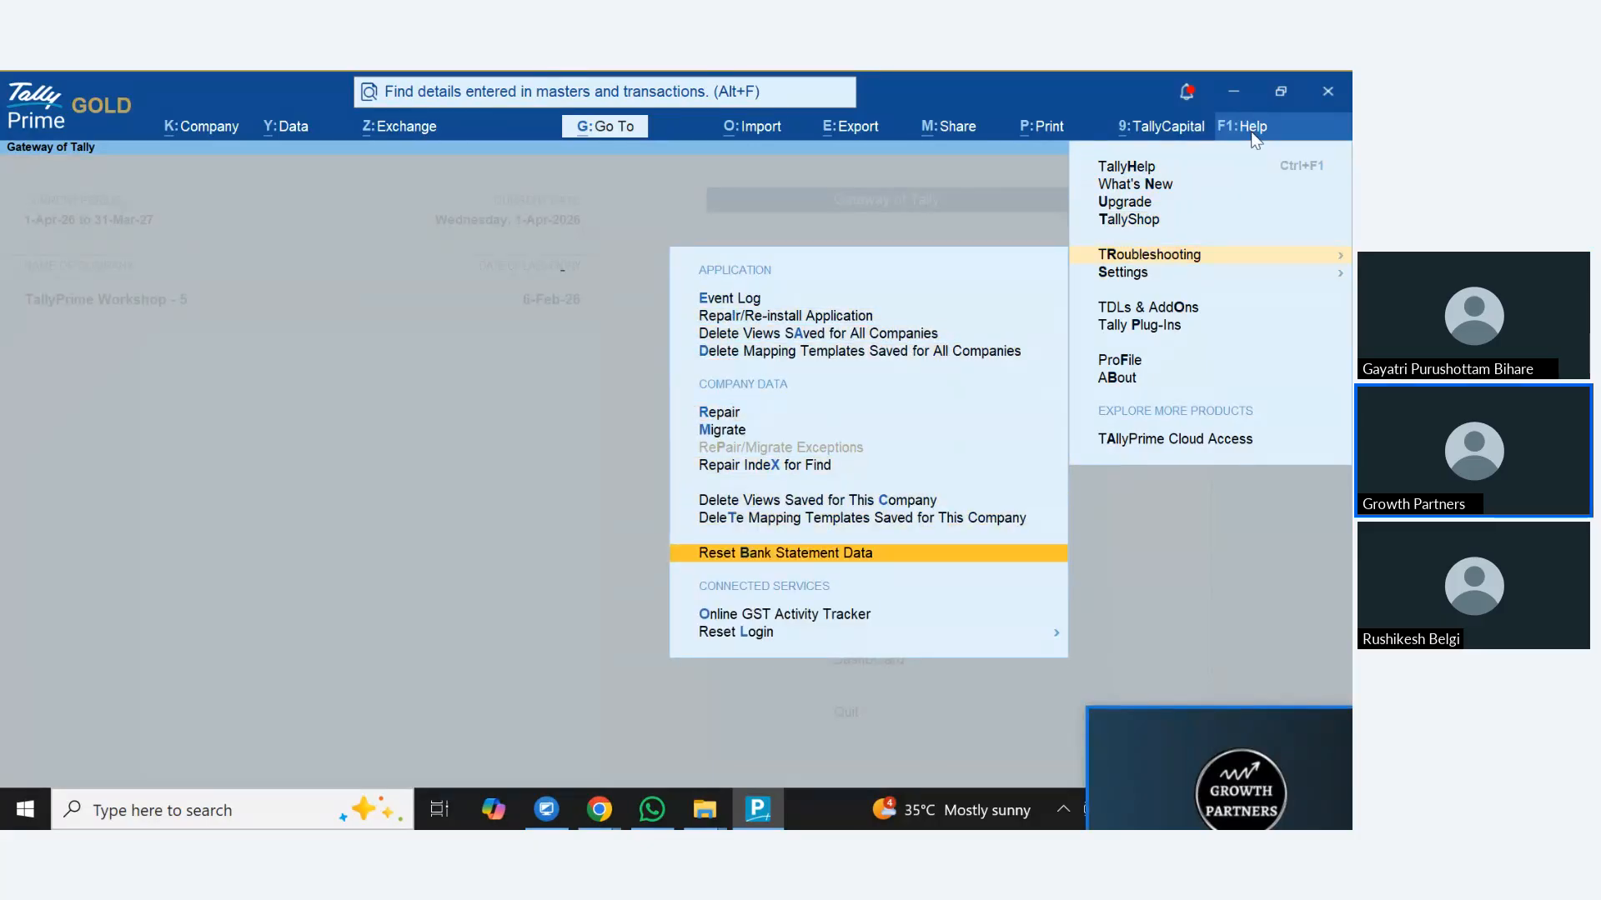
pyautogui.press('Return')
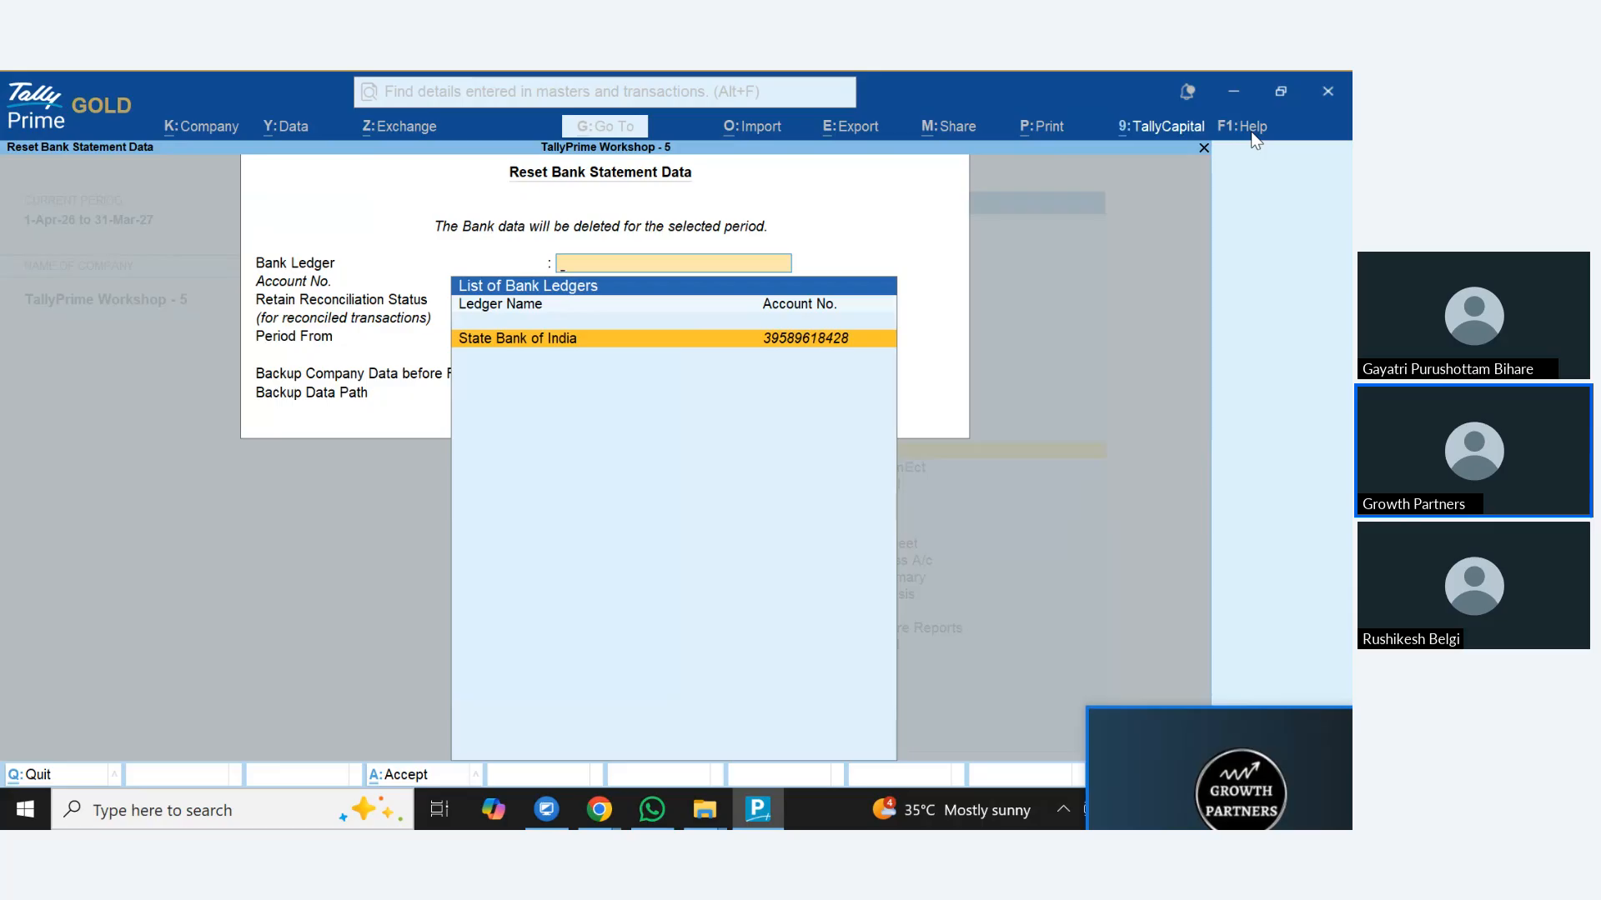
# Reset State Bank of India statement data from 1-Apr-25 to 1-Apr-26, retaining the reconciliation status and backing up company data first
pyautogui.press('Return')
pyautogui.press('Return')
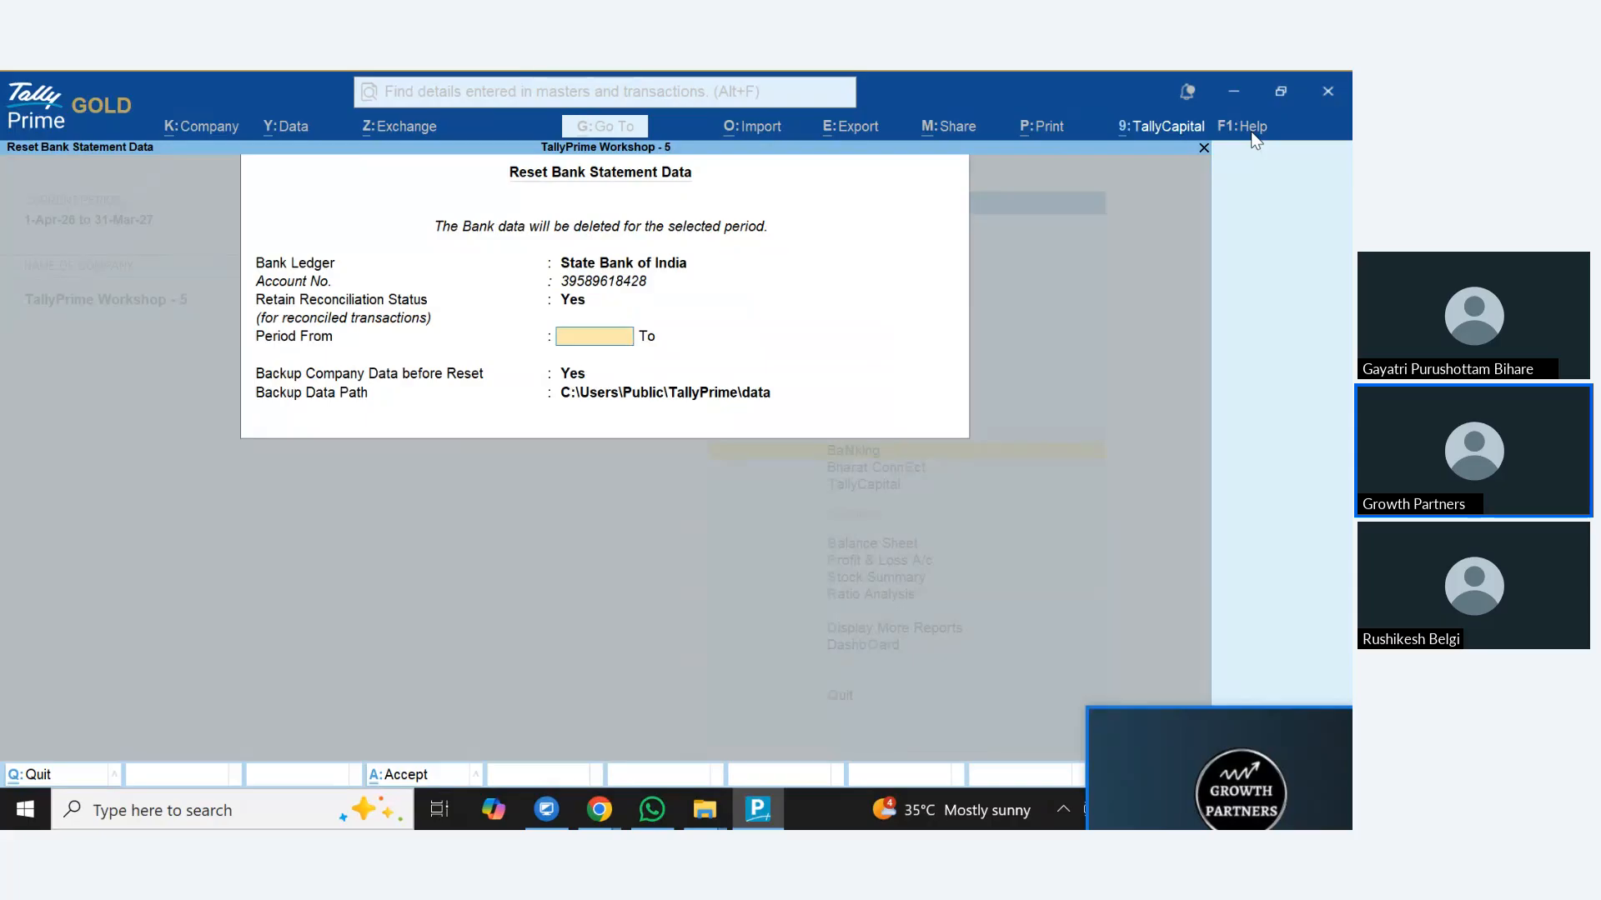
pyautogui.write('1ap')
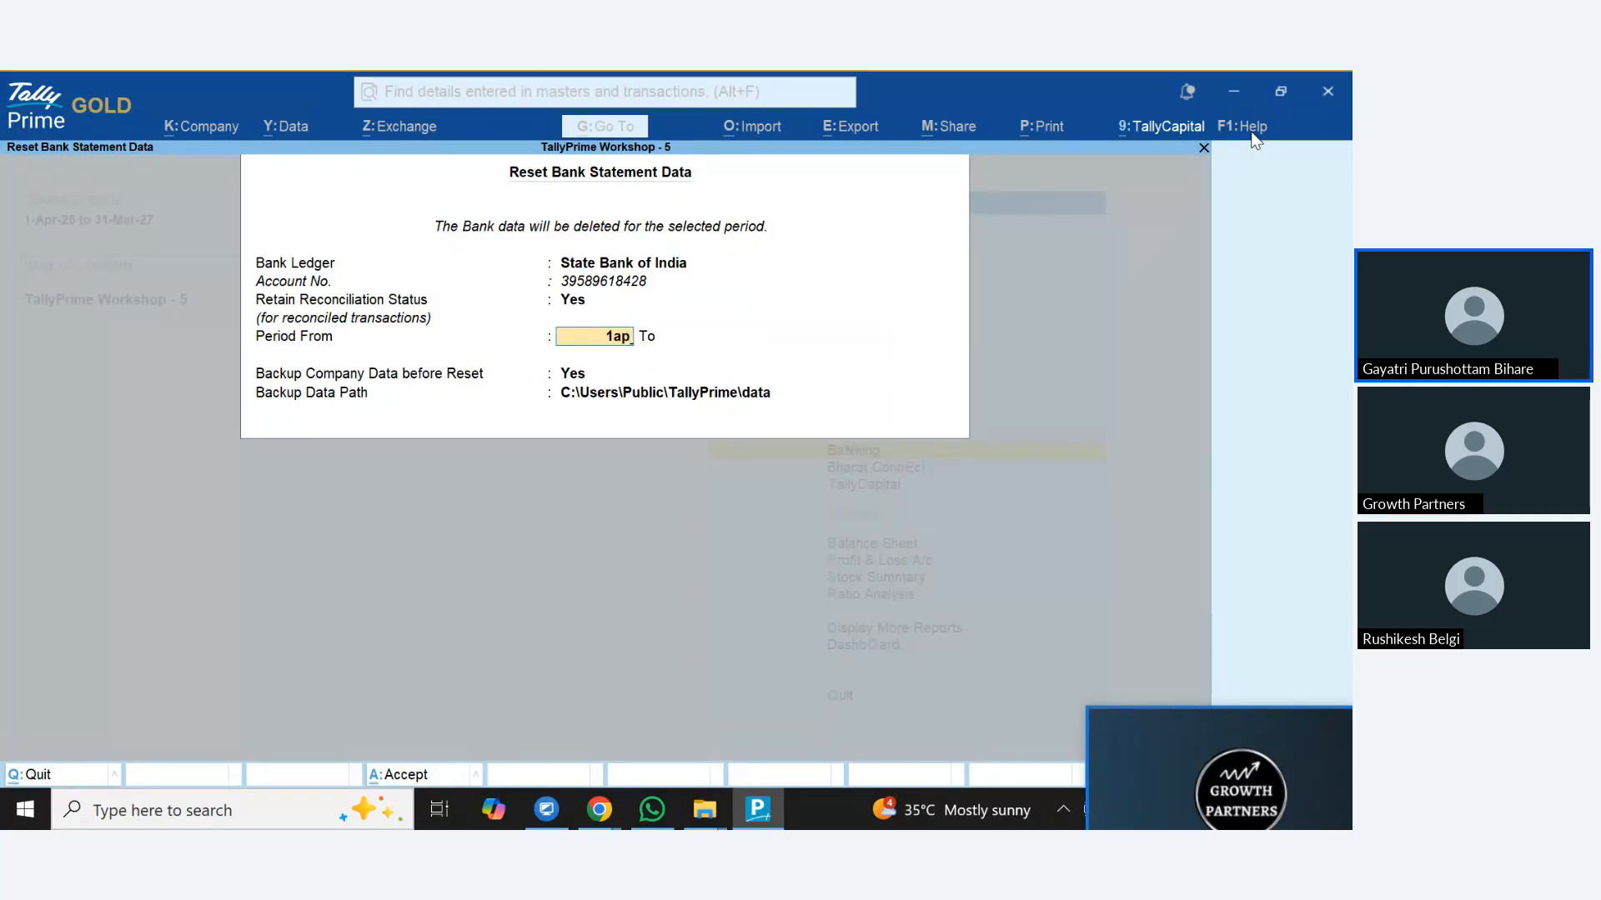
pyautogui.write('r25')
pyautogui.press('Return')
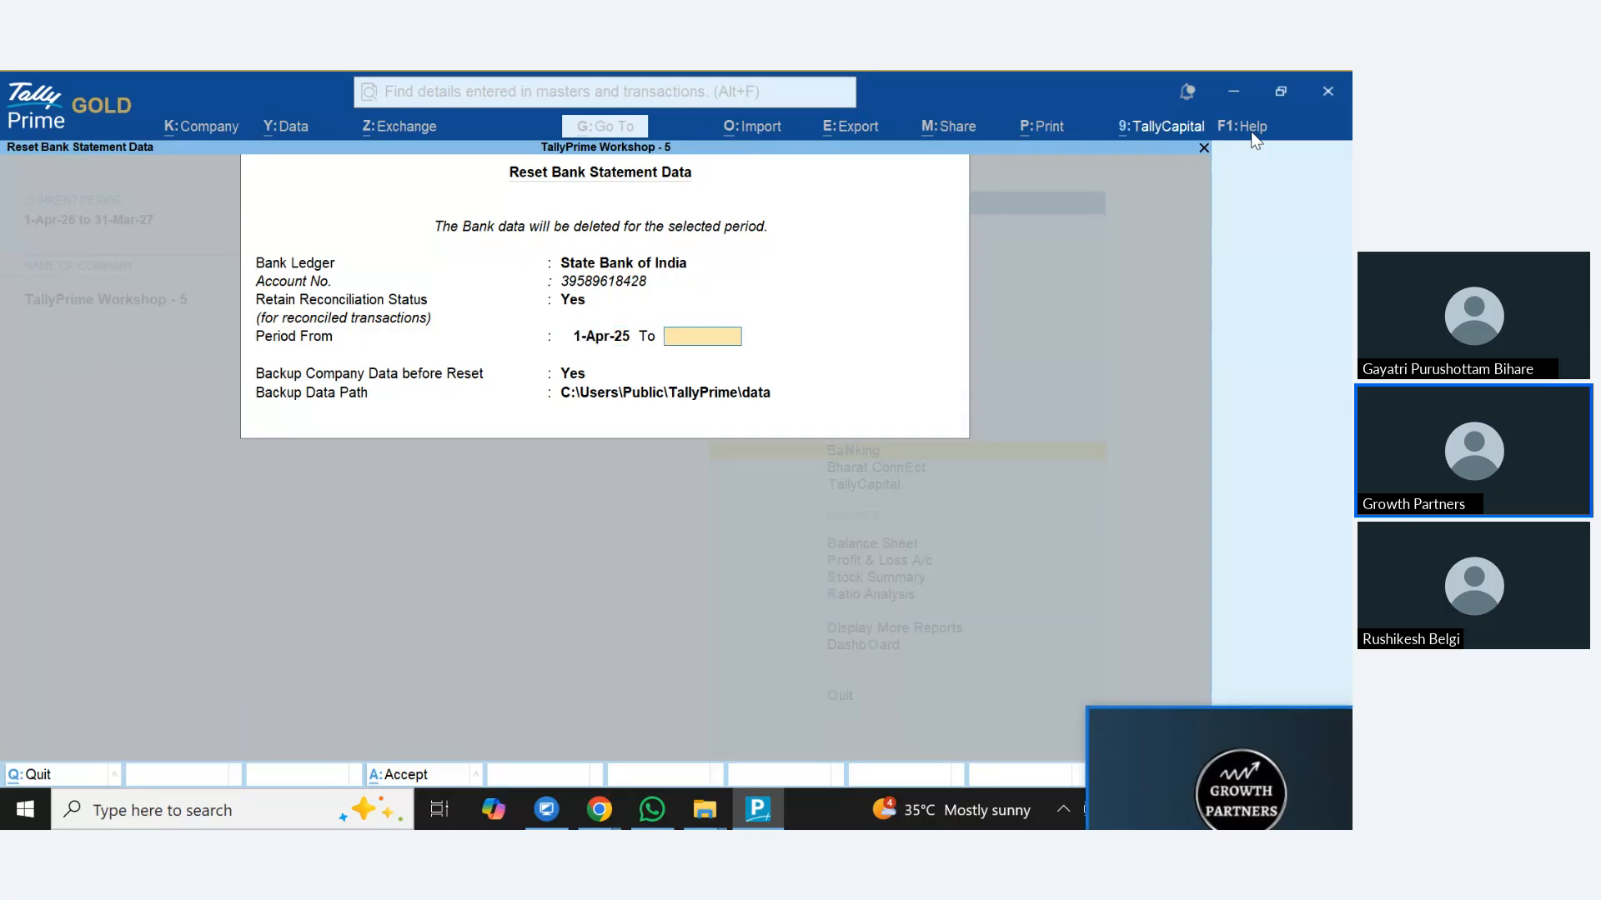
pyautogui.write('1apr26')
pyautogui.press('Return')
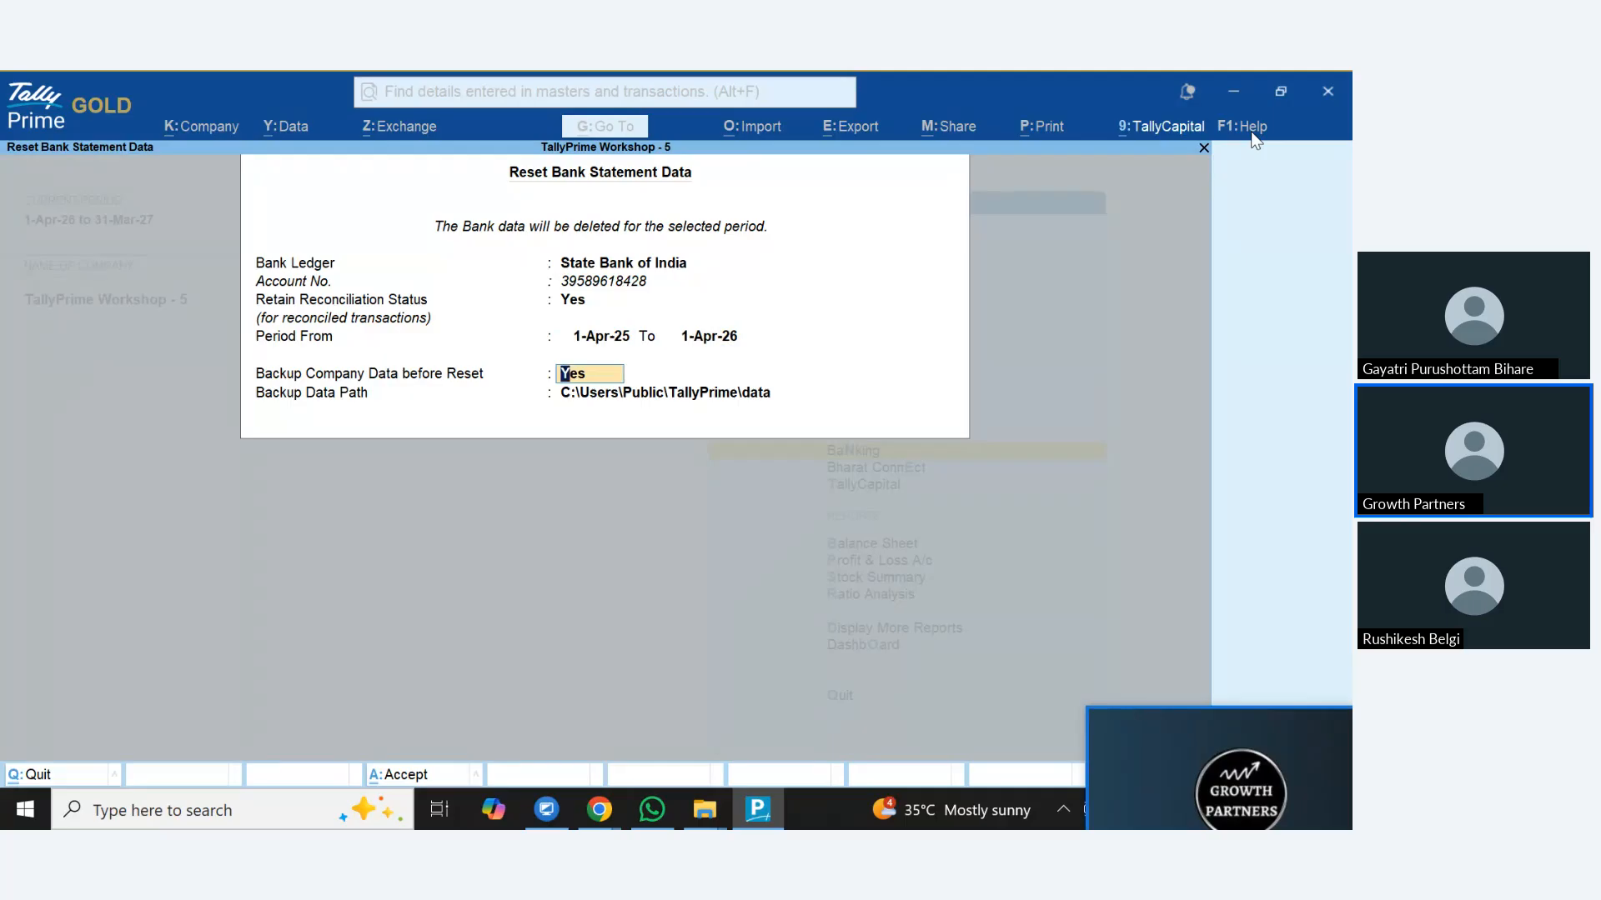
pyautogui.press('Return')
pyautogui.press('Return')
pyautogui.press('Return')
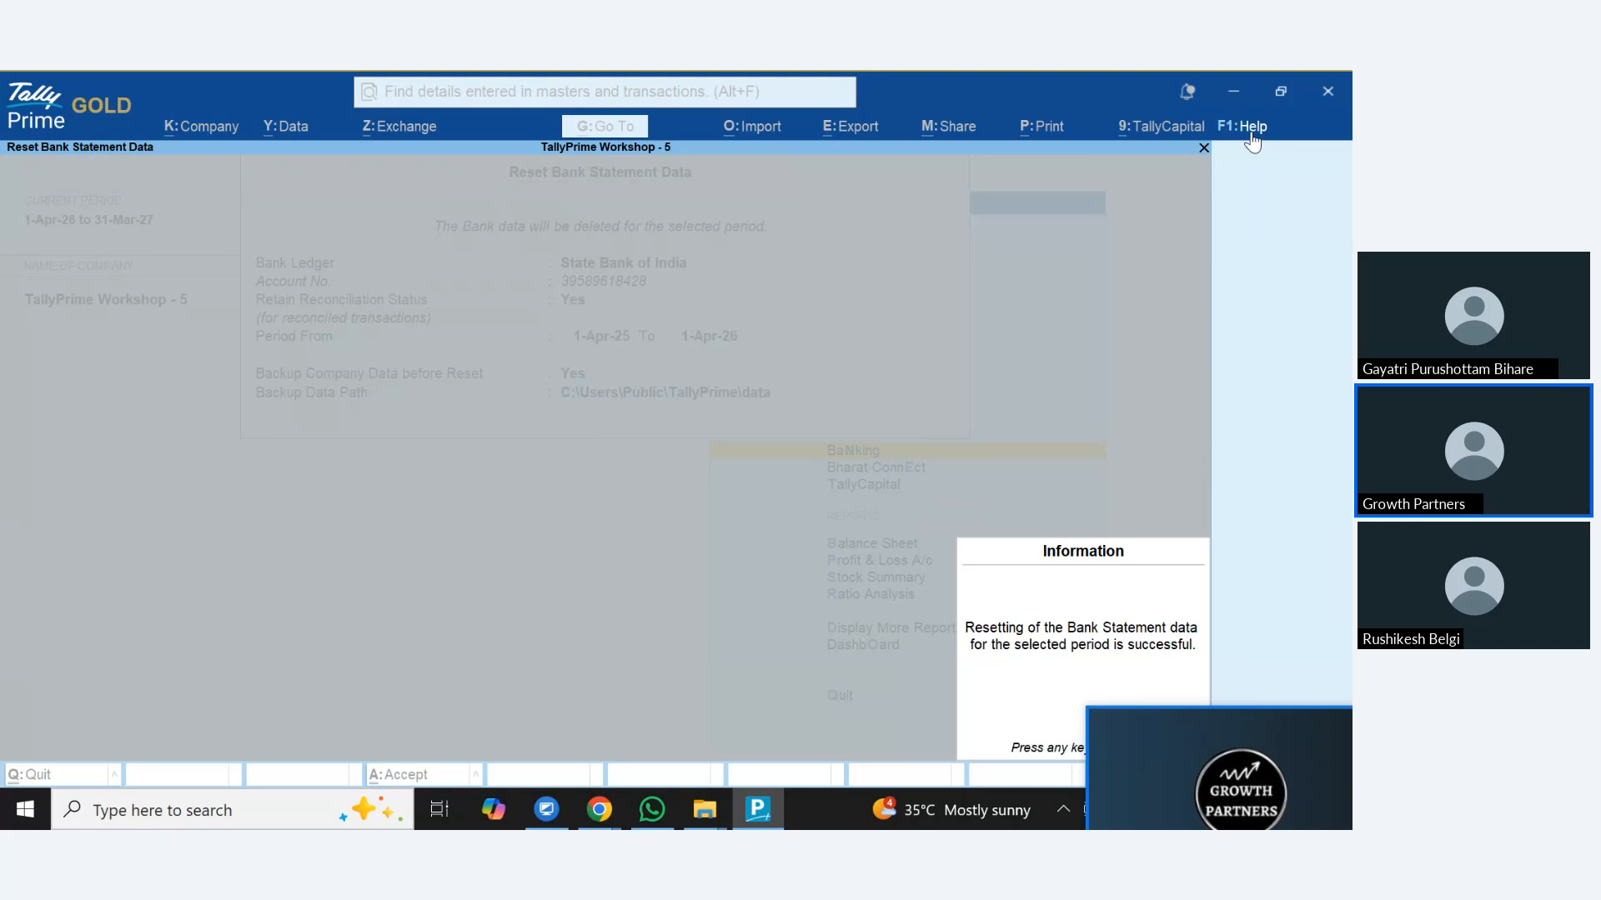
pyautogui.press('Return')
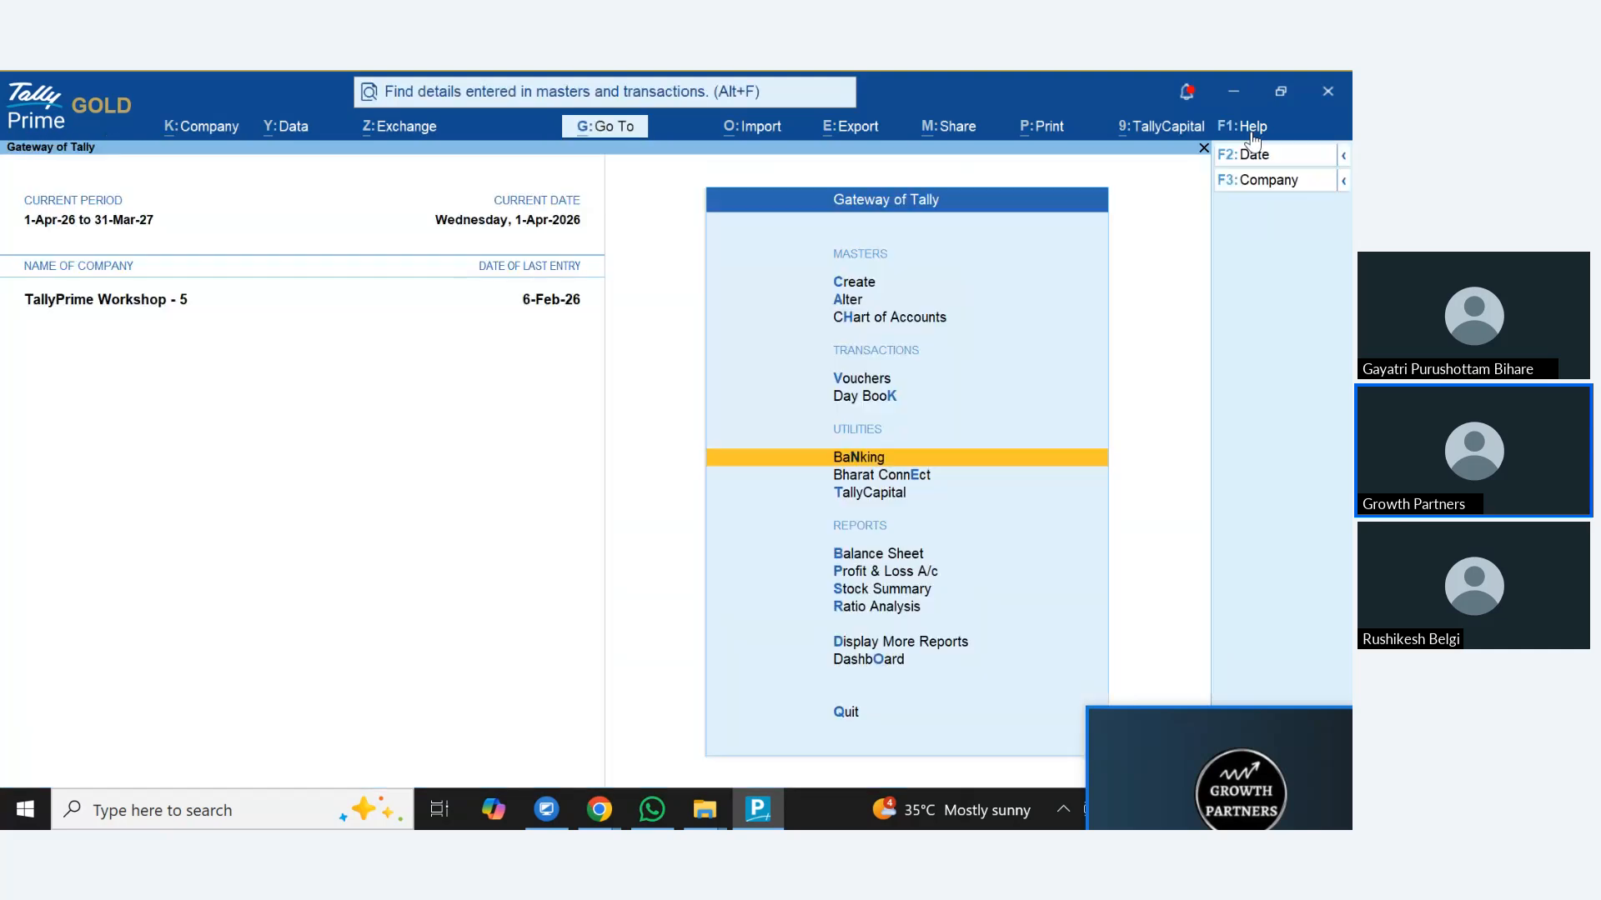
# Check in Banking Activities which State Bank of India entries remain after the statement data reset
pyautogui.press('Return')
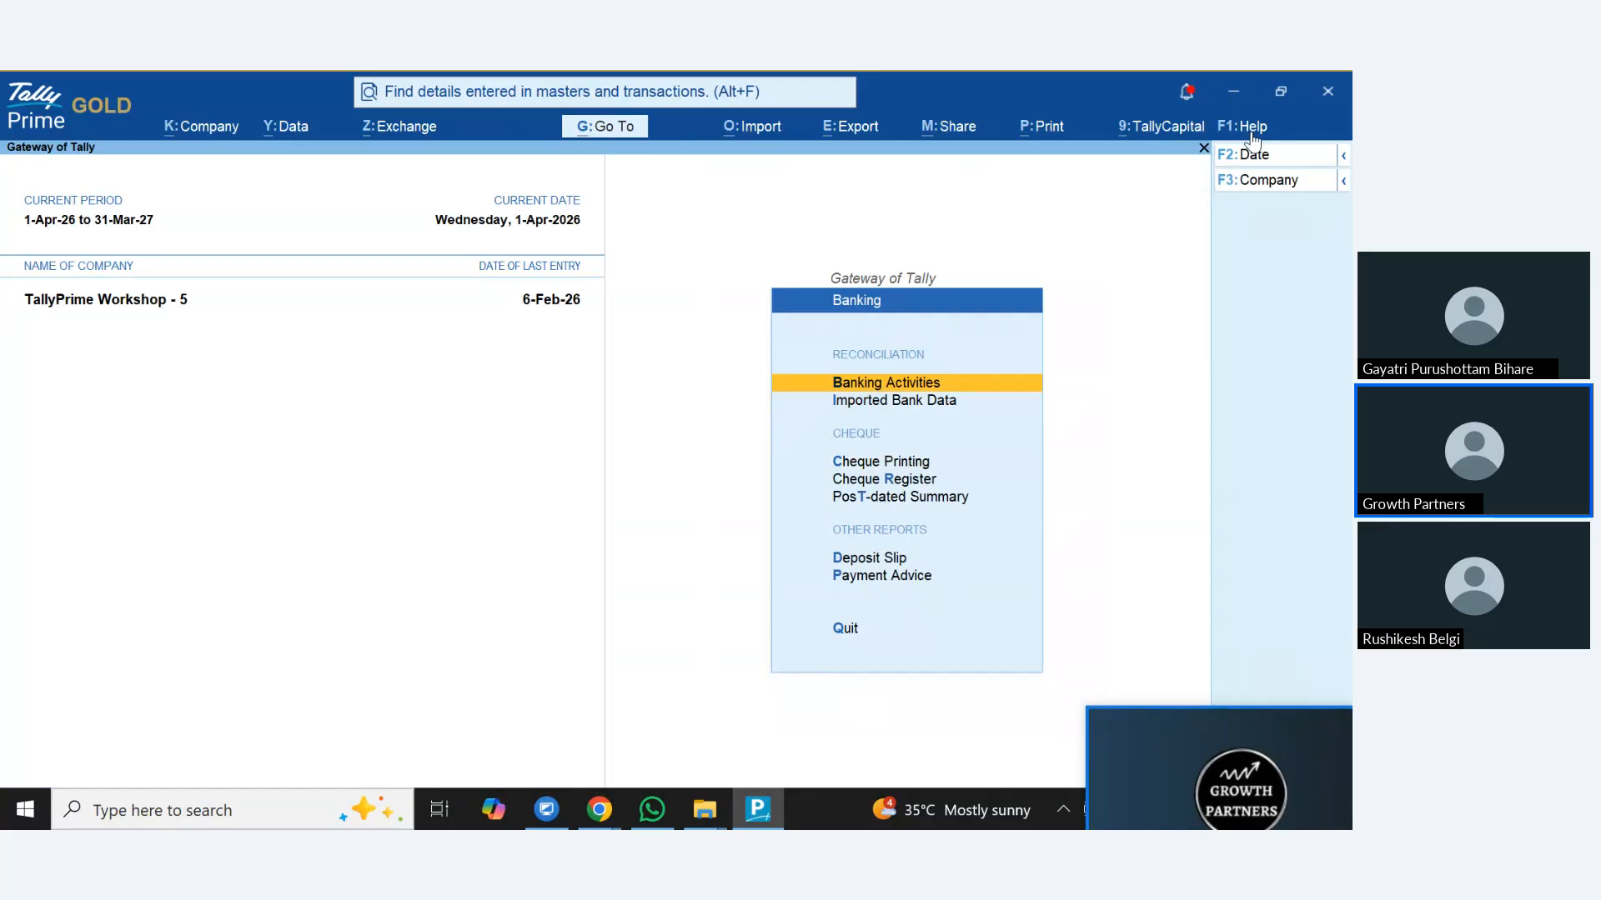
pyautogui.press('Return')
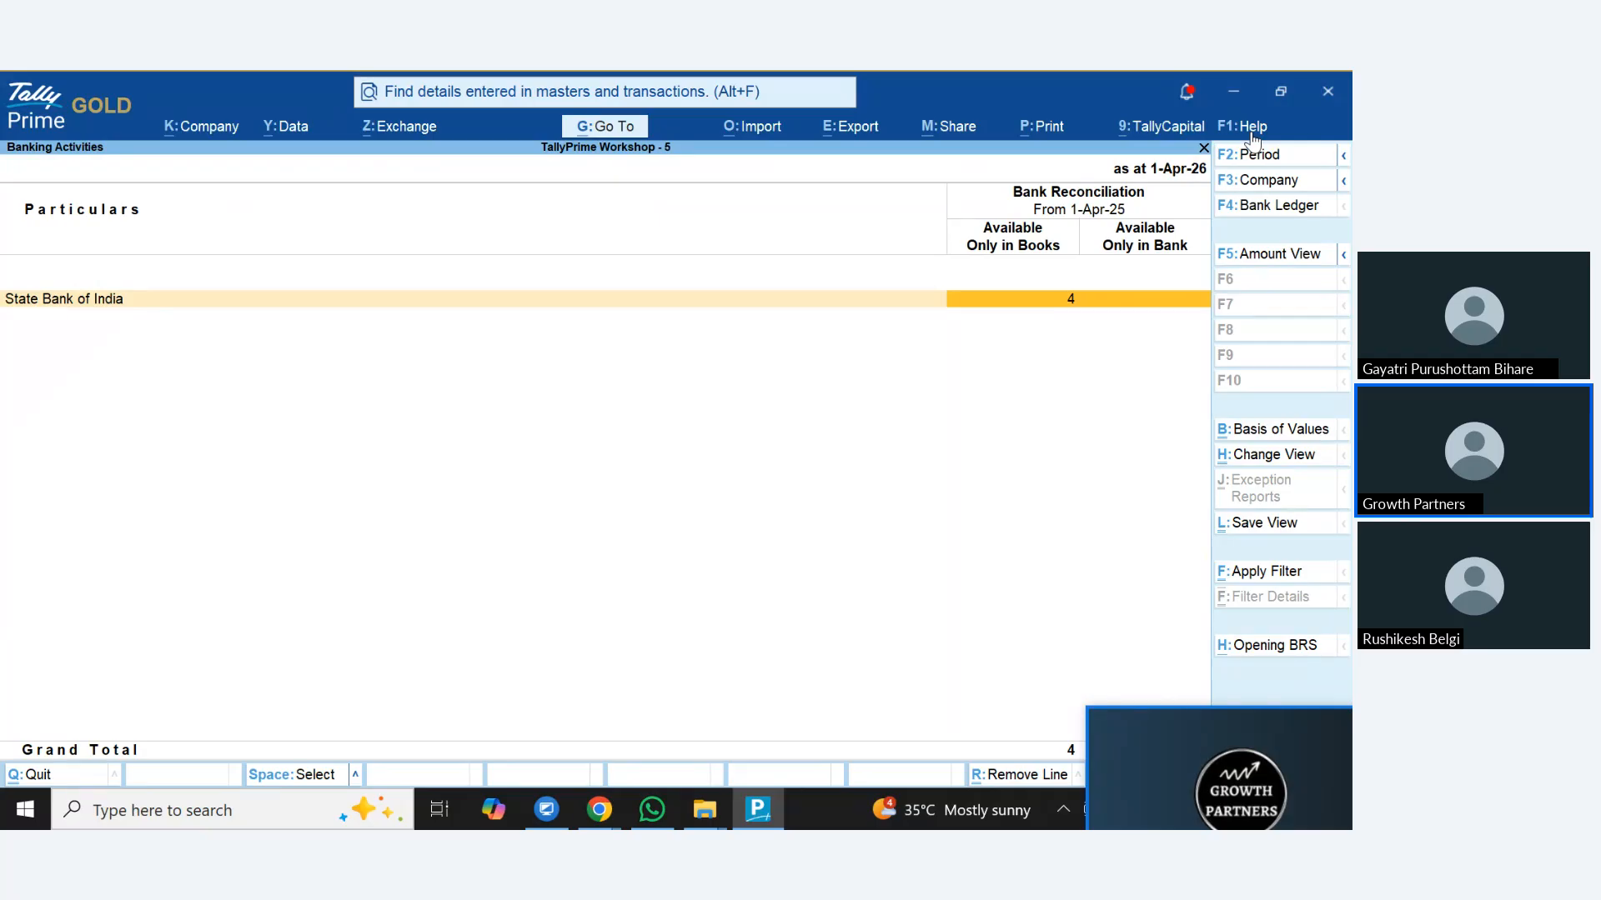
pyautogui.press('Escape')
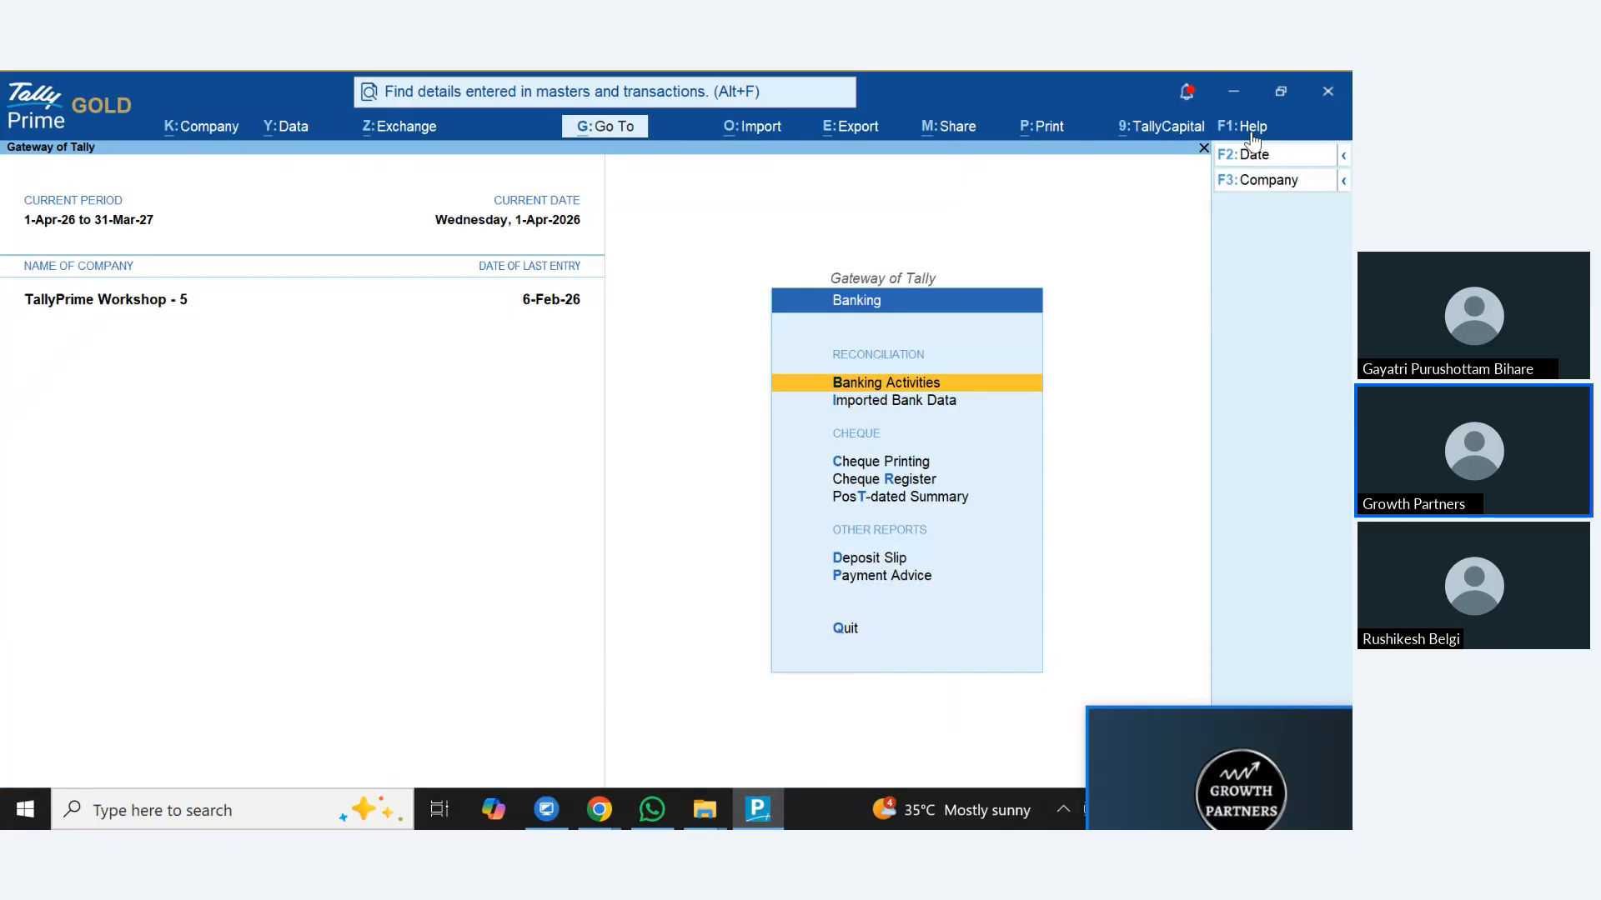
# Switch to the Zoho meeting in Chrome, allow the second listed attendee to talk while muting the organizer's audio, and unmute it again
pyautogui.click(588, 805)
pyautogui.click(457, 752)
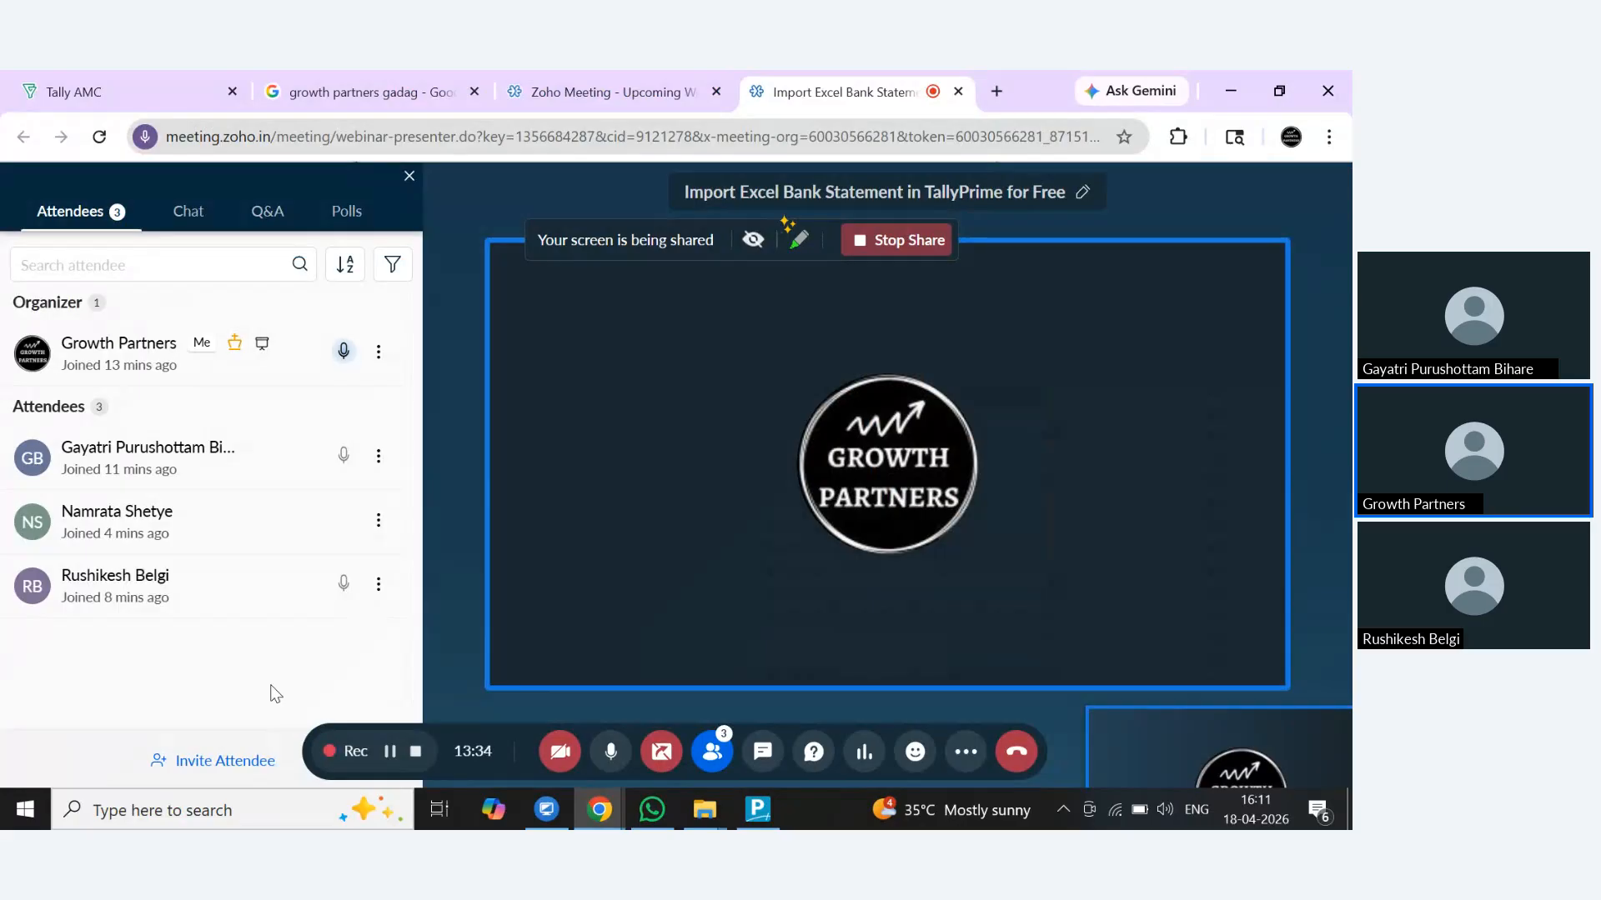
pyautogui.click(617, 760)
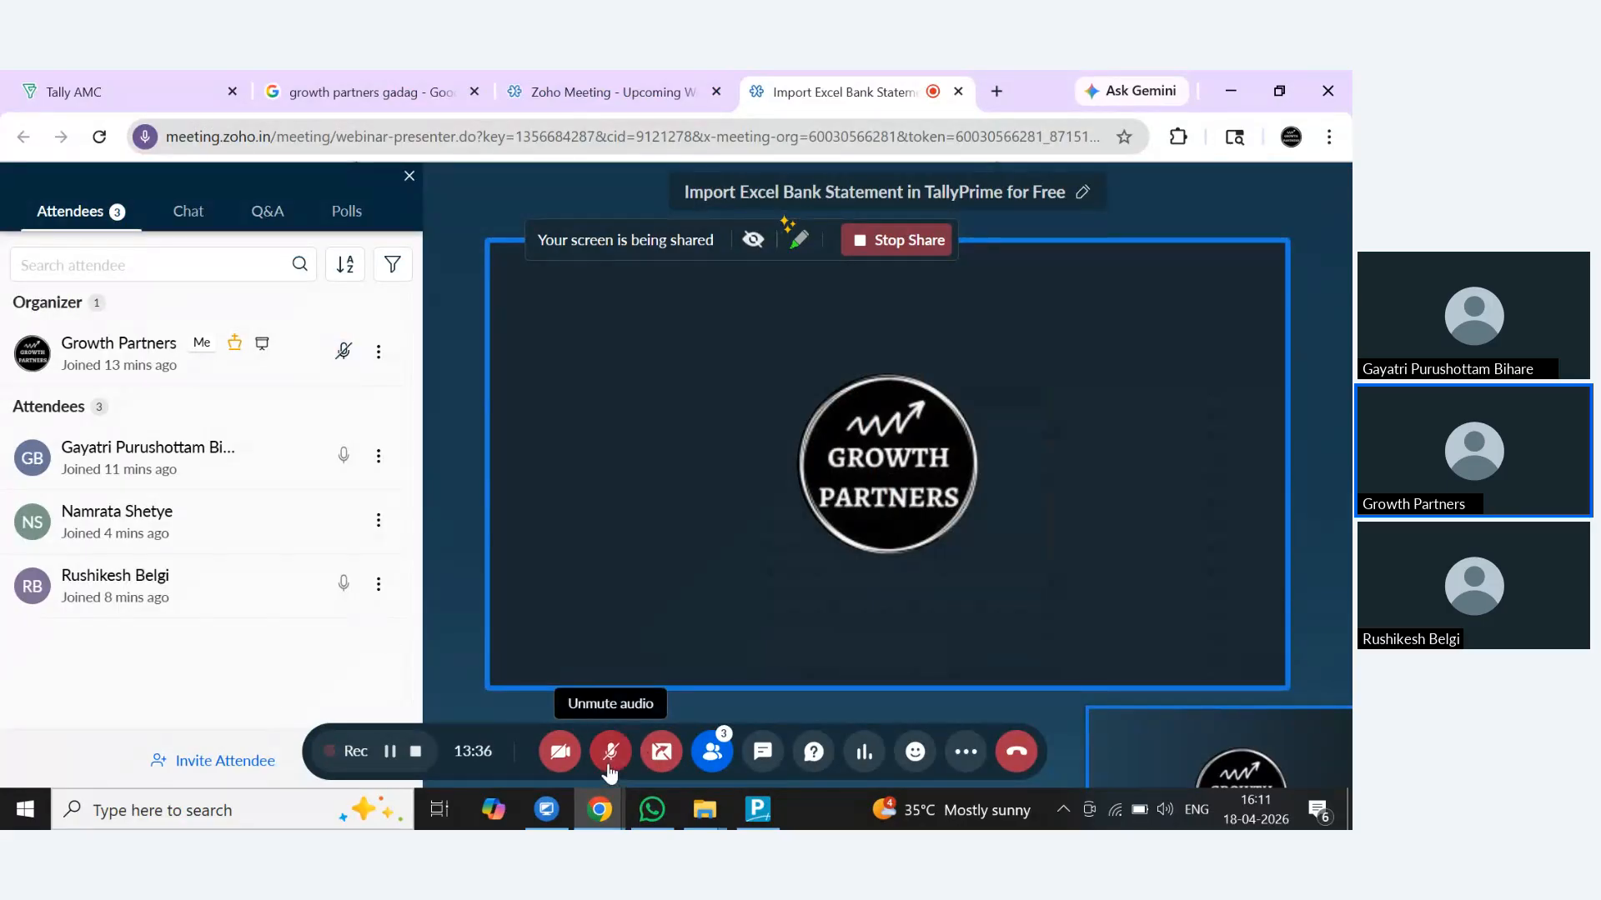
pyautogui.click(379, 520)
pyautogui.click(368, 560)
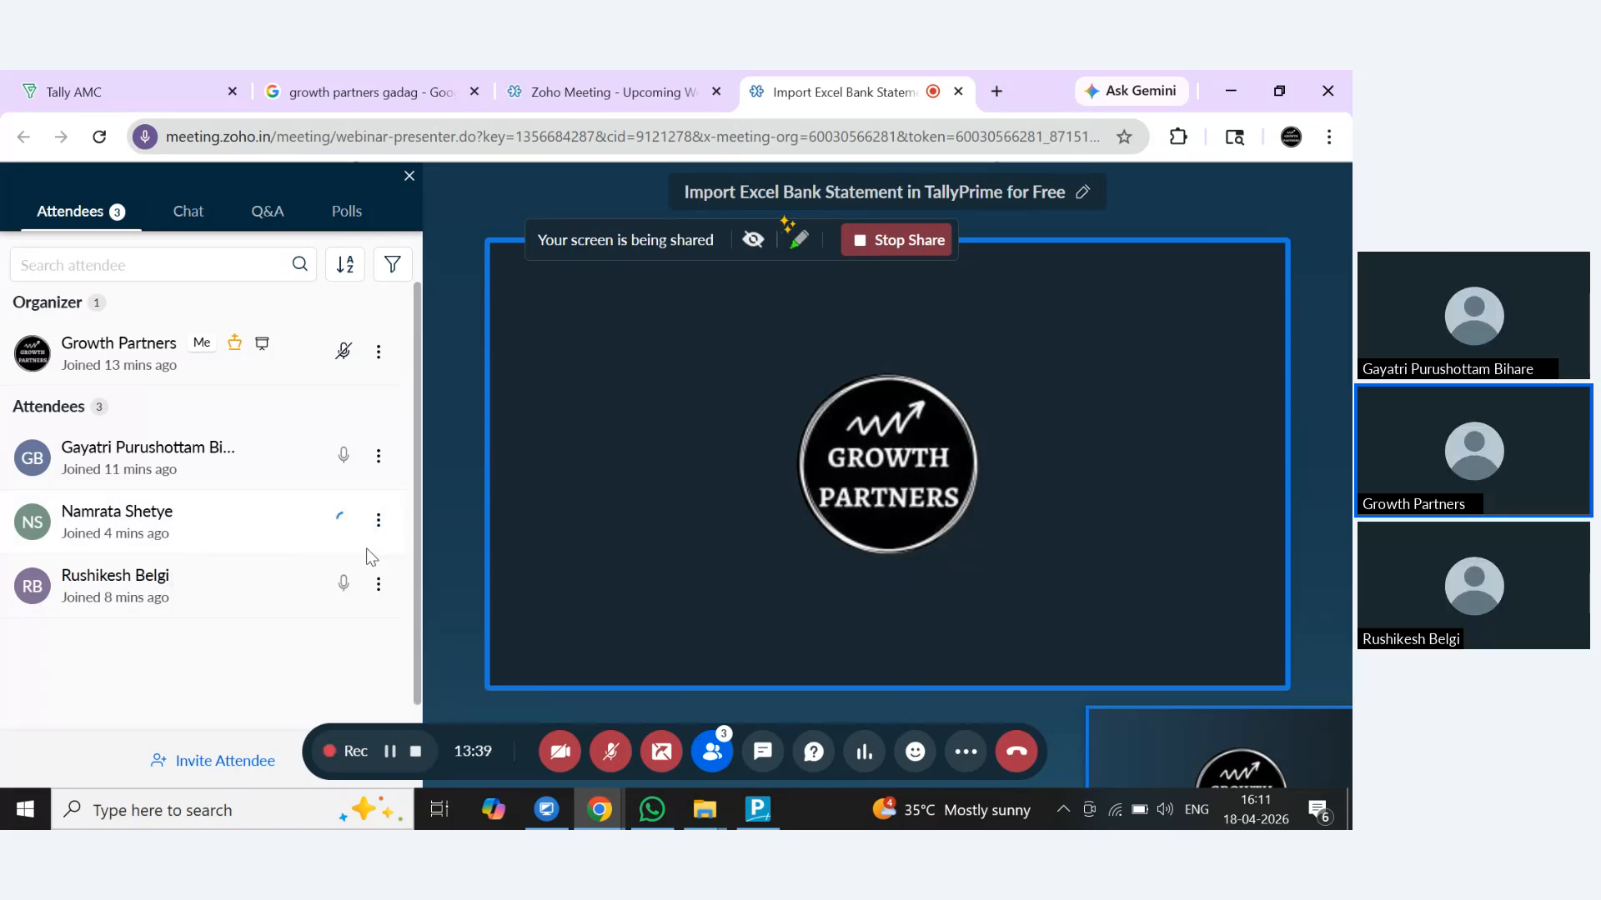
pyautogui.click(611, 751)
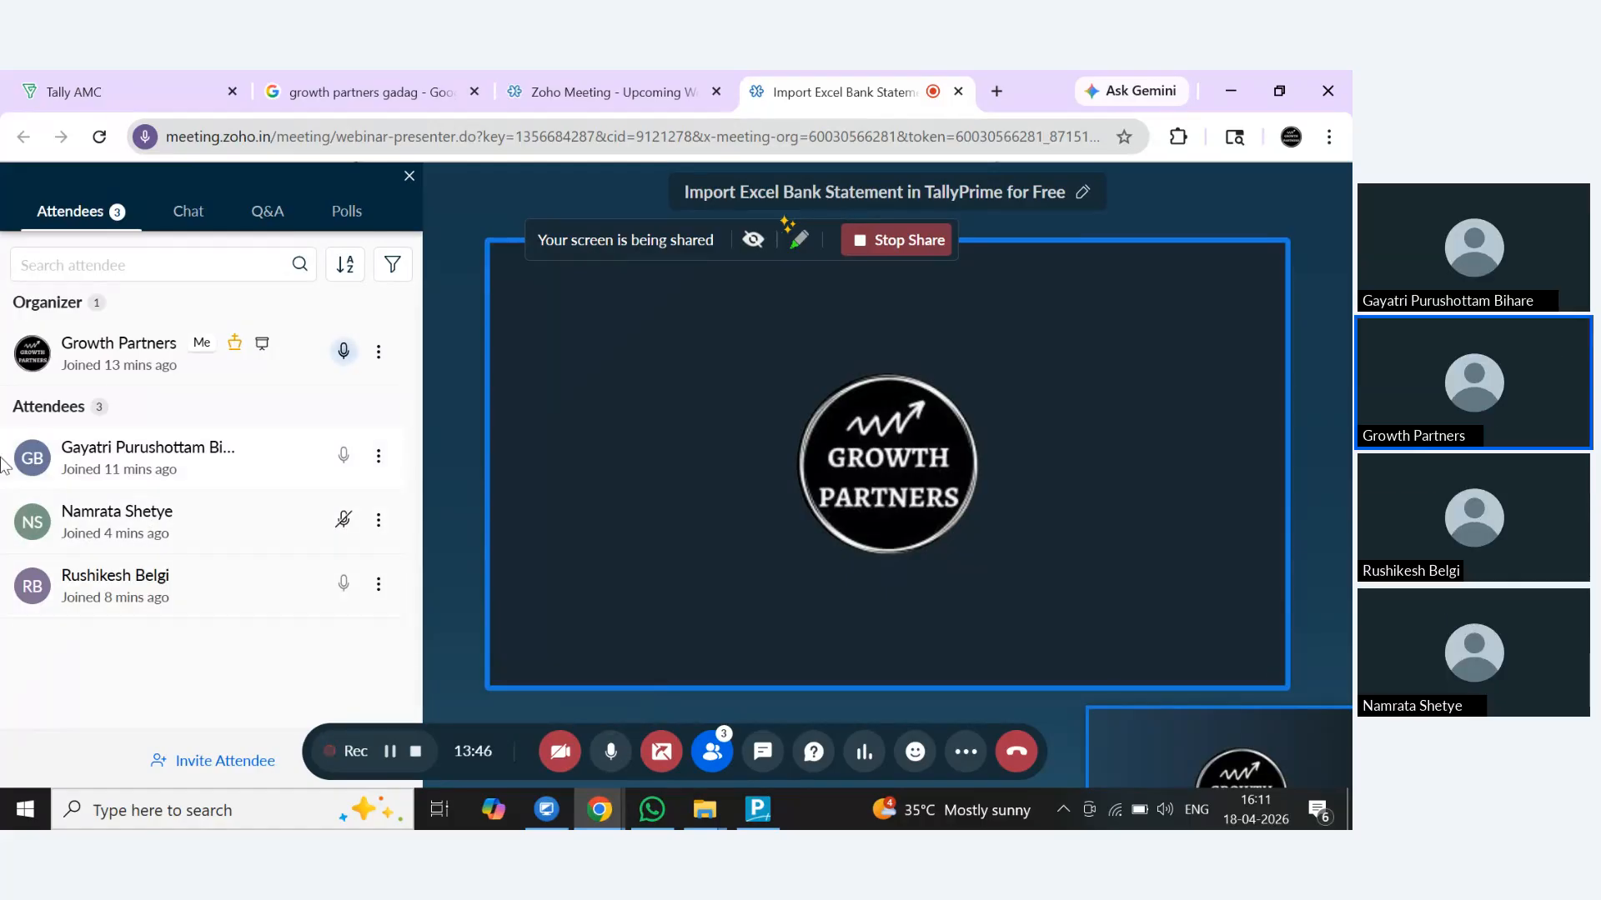
pyautogui.scroll(-1, 214, 565)
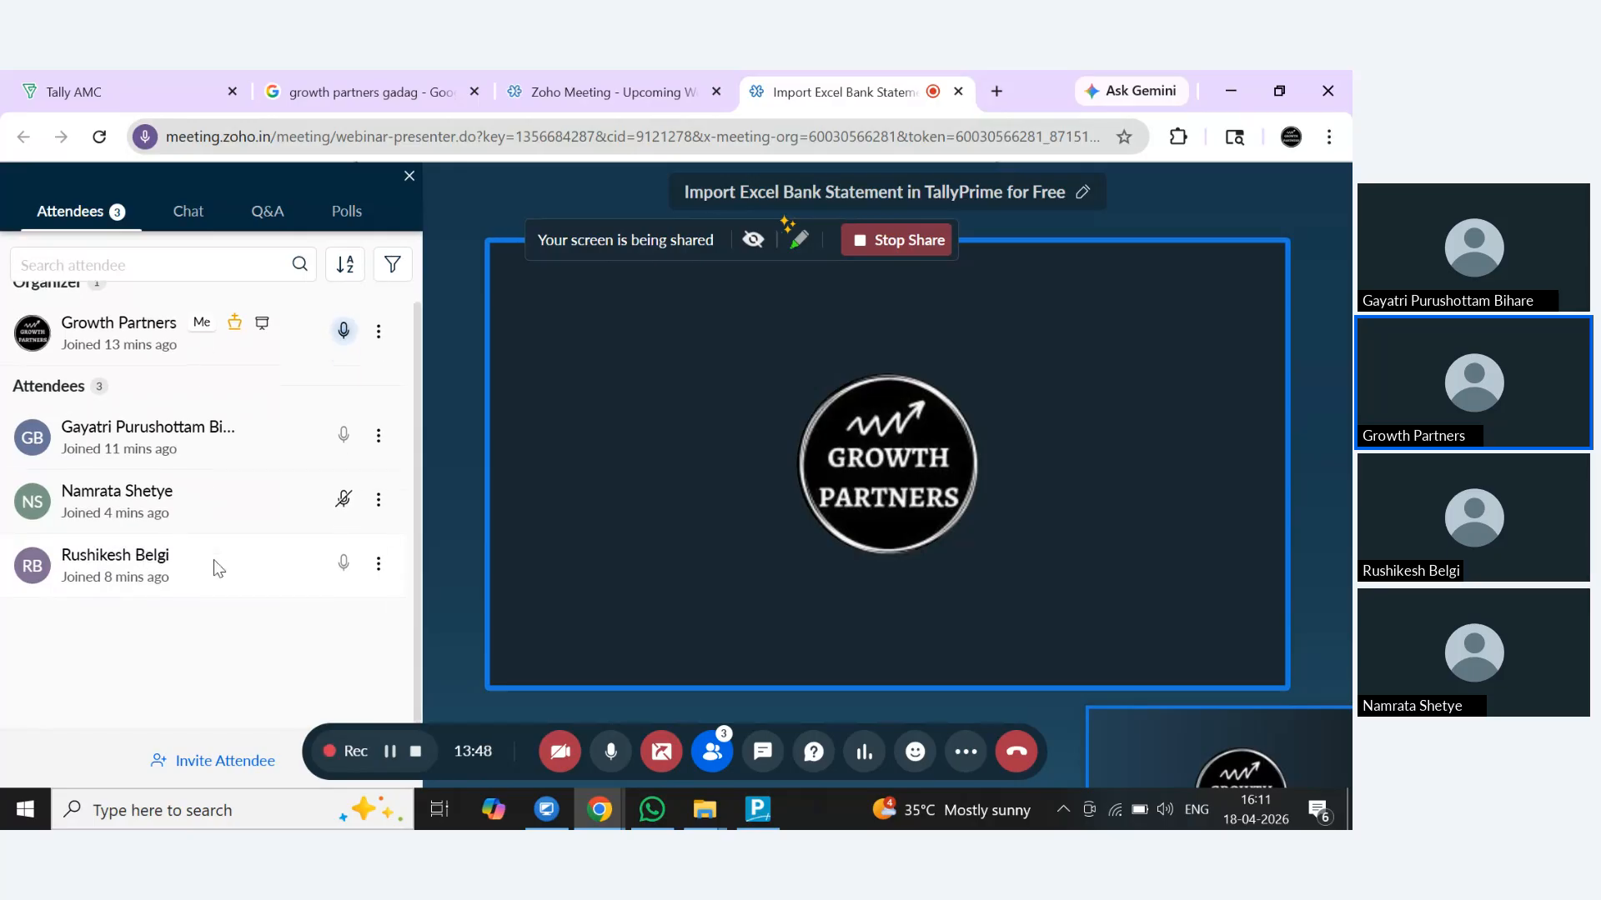
pyautogui.scroll(1, 221, 568)
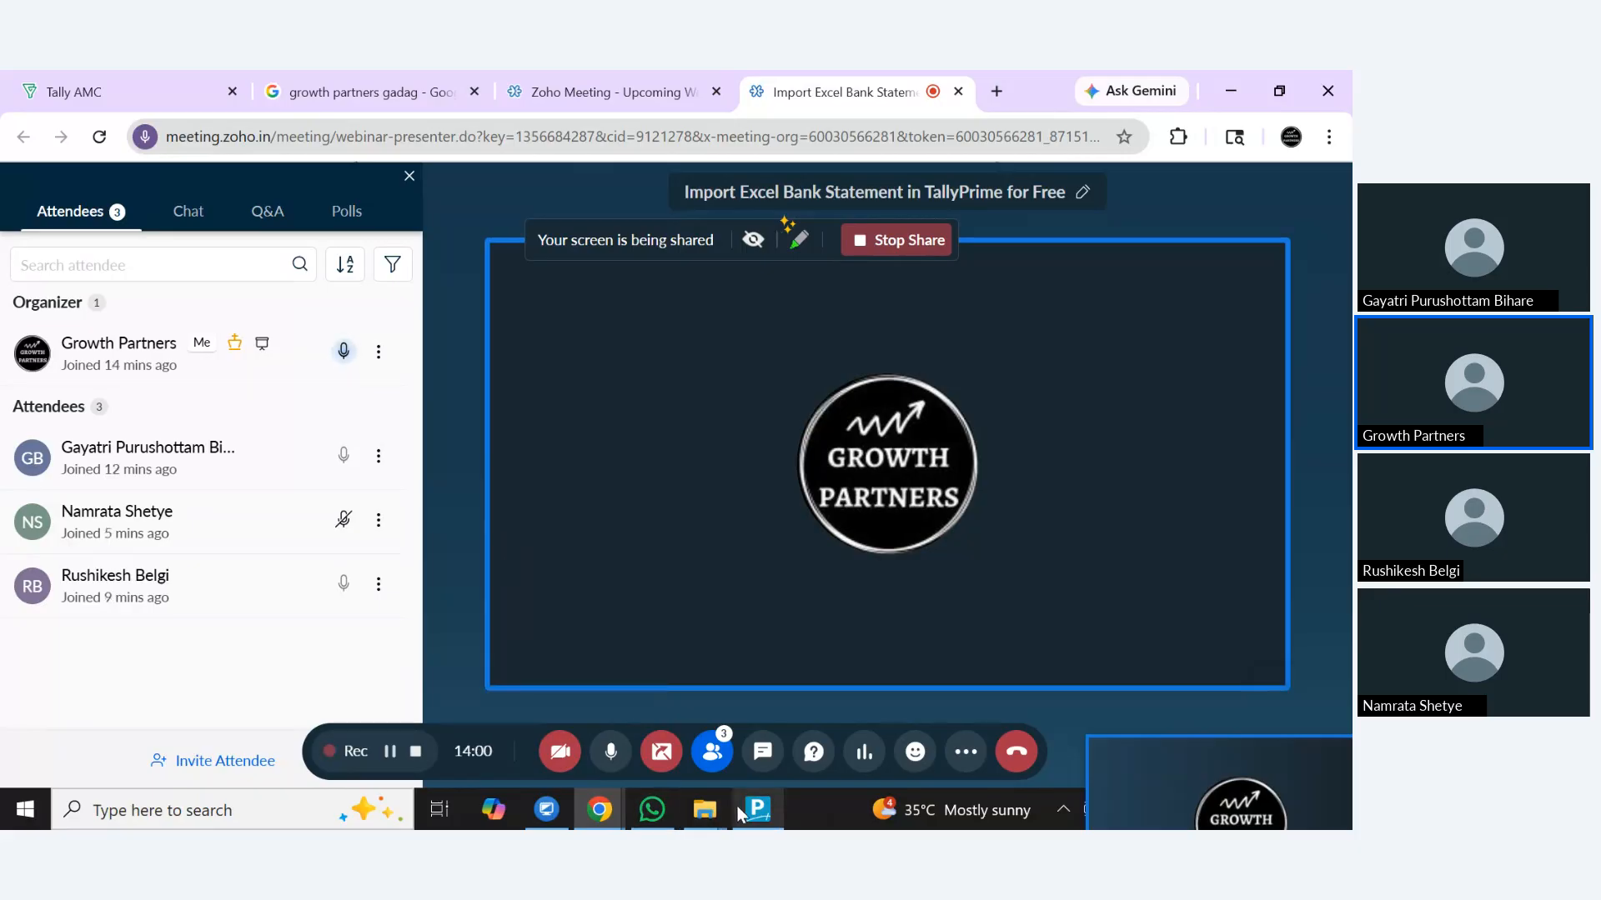
# Minimize the open windows, open the TALLYPRIME WORKSHOP document in Word and select the Growth Partners phone number
pyautogui.click(1229, 95)
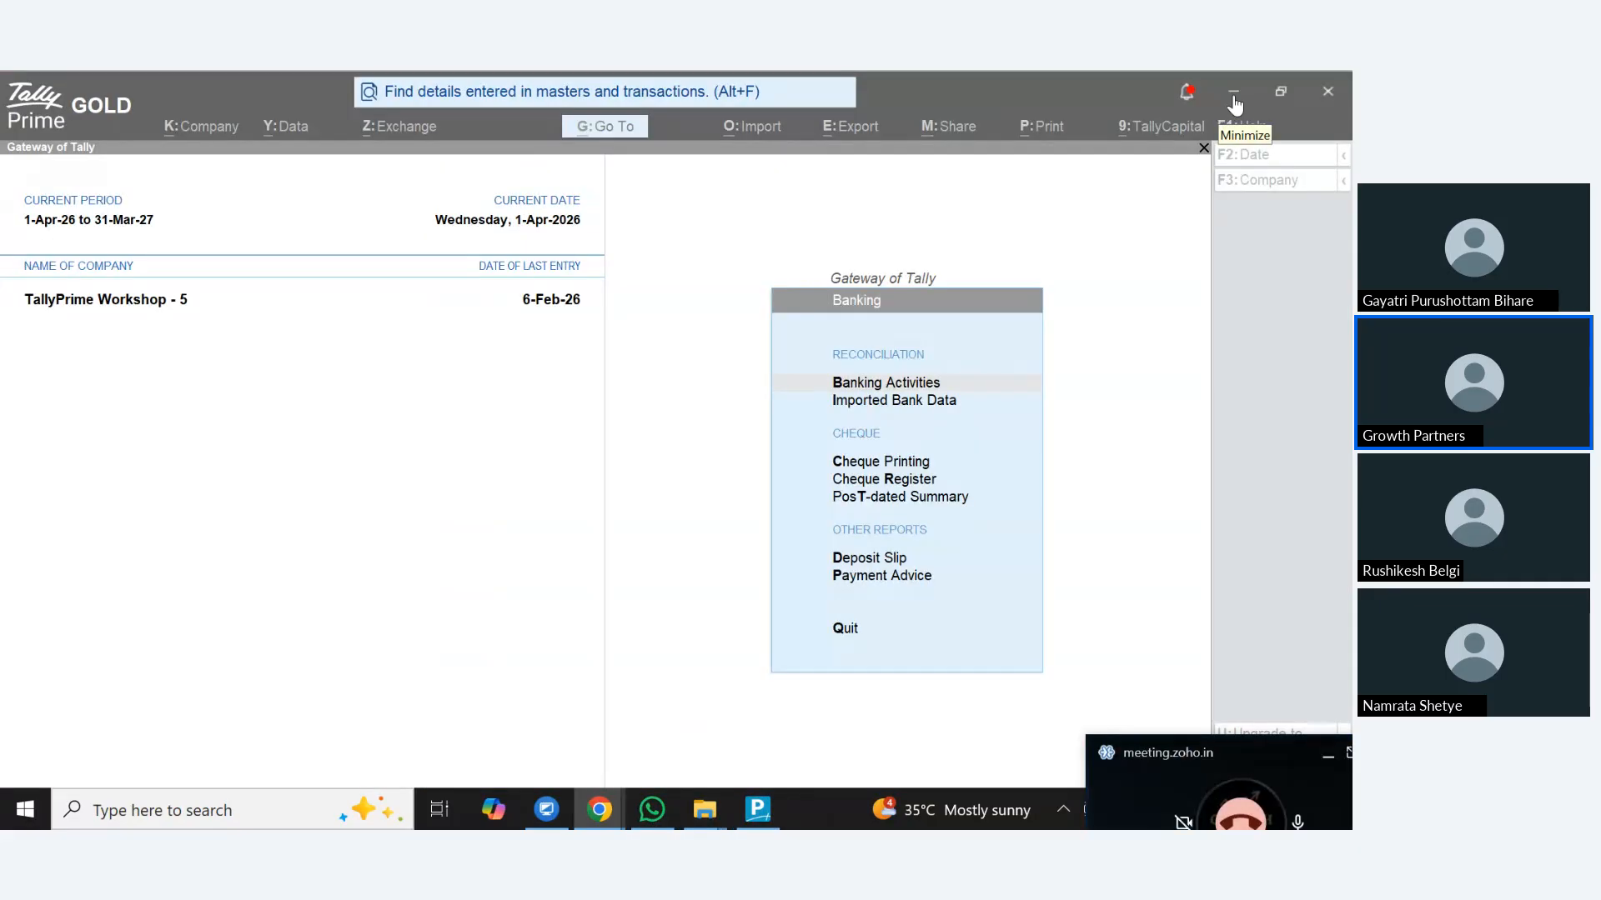
pyautogui.click(1234, 93)
pyautogui.click(976, 154)
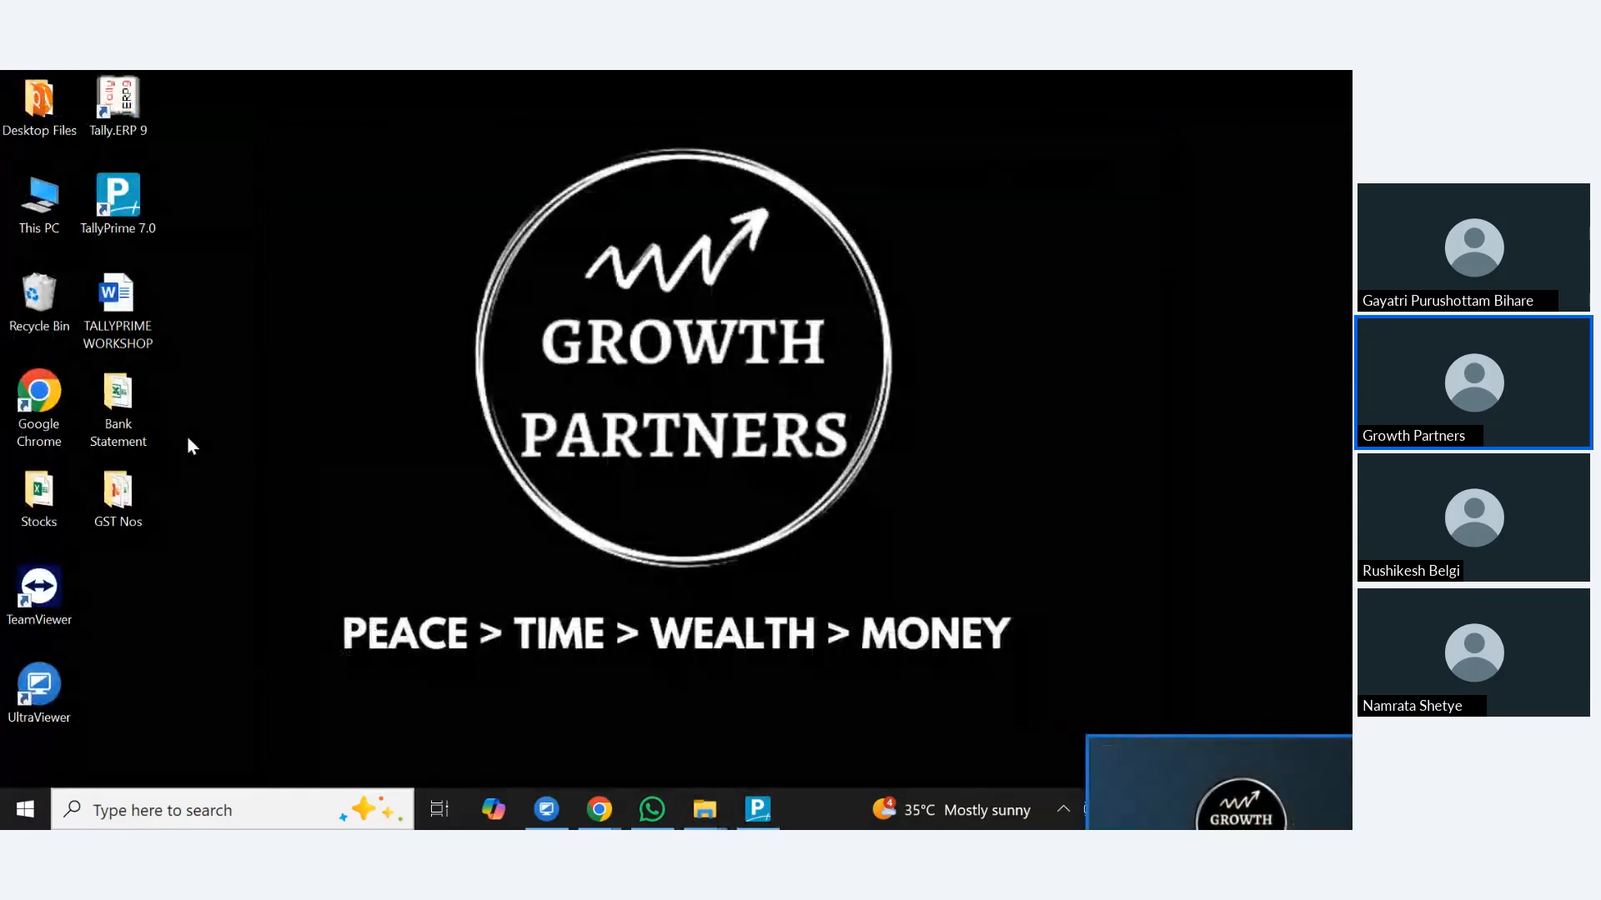
pyautogui.doubleClick(150, 328)
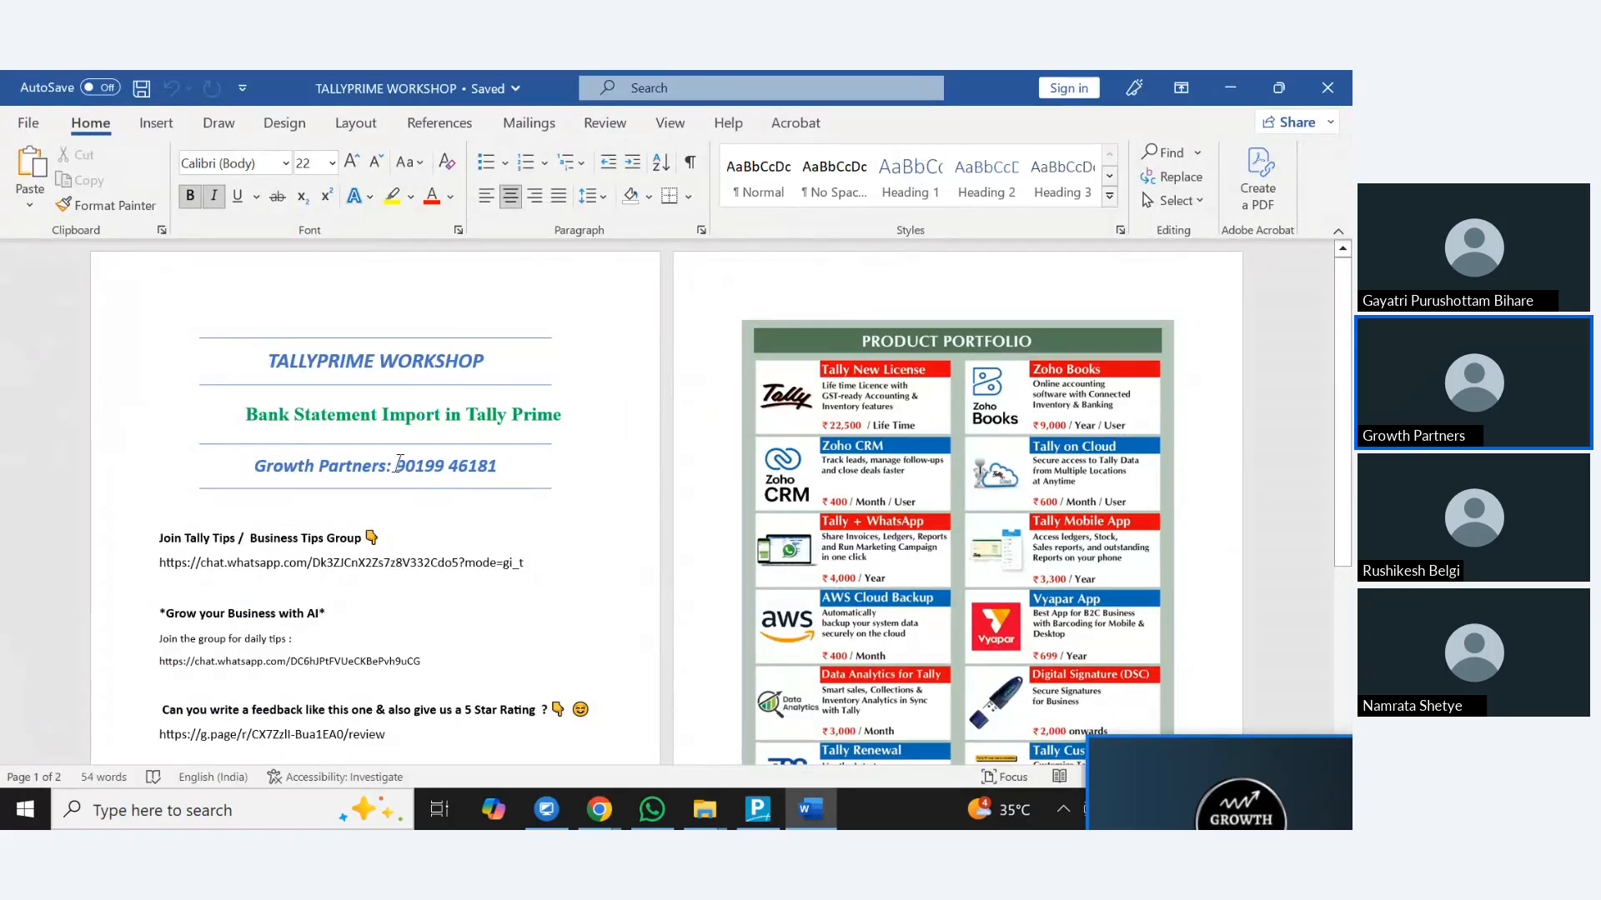
pyautogui.moveTo(397, 465); pyautogui.dragTo(497, 466)
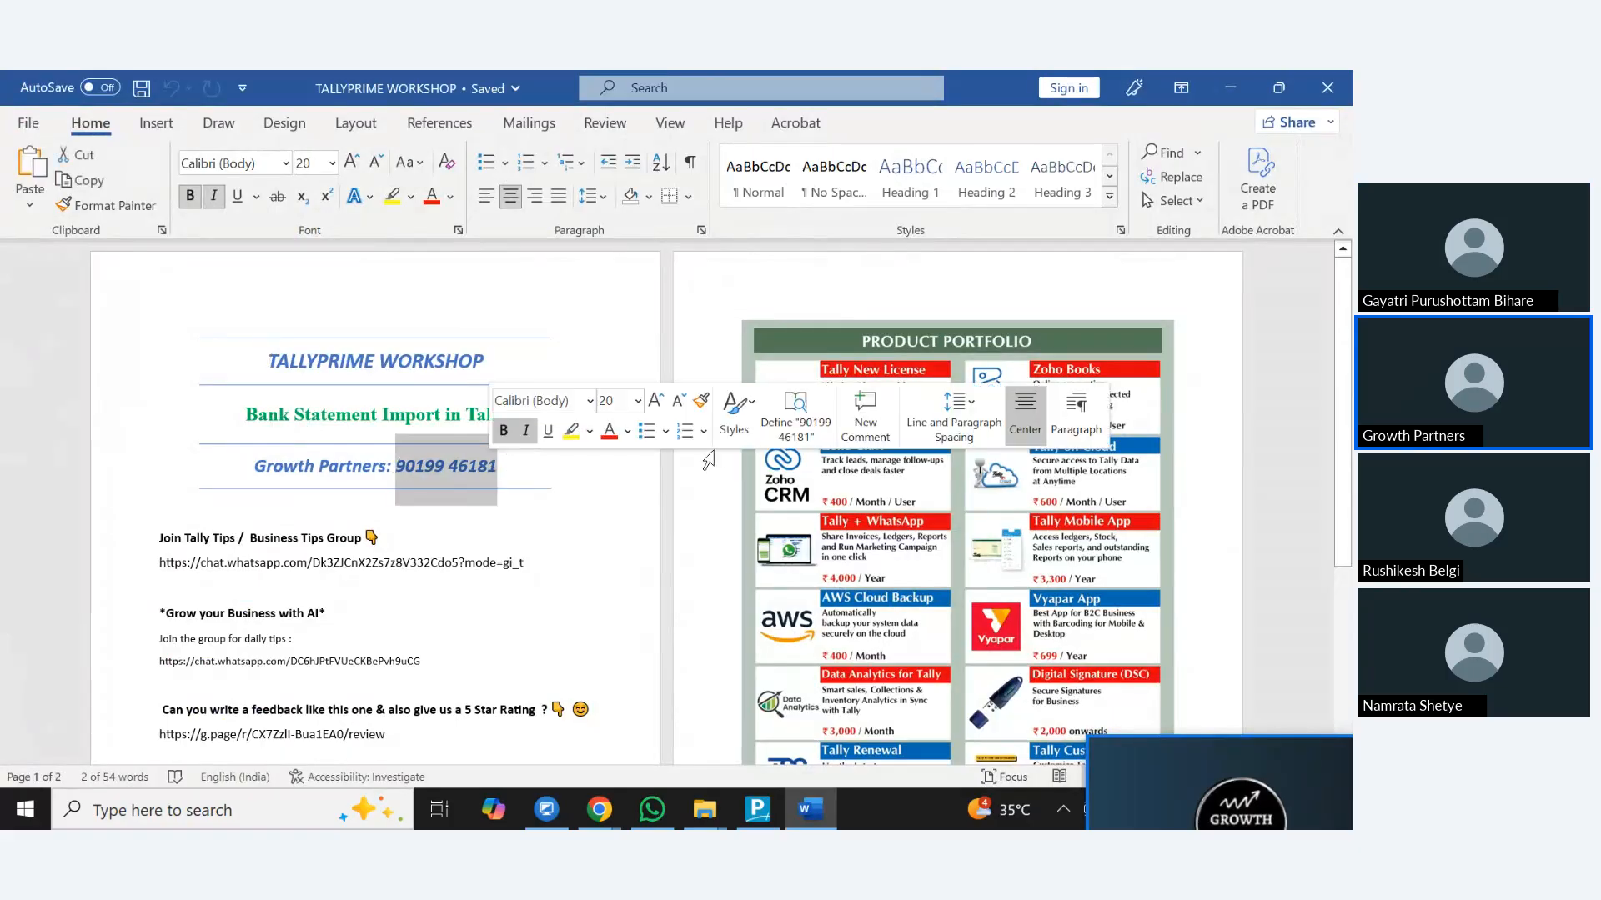